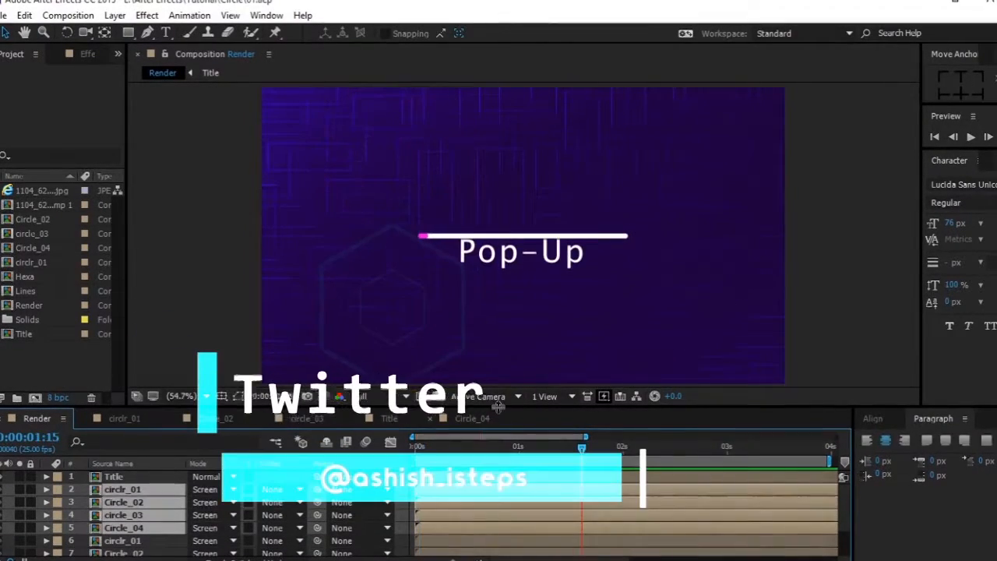
Create a new composition named Circle and display the title/action safe guides in its viewer.
{"action": "left_click_drag", "start_coordinate": [582, 450], "coordinate": [462, 446]}
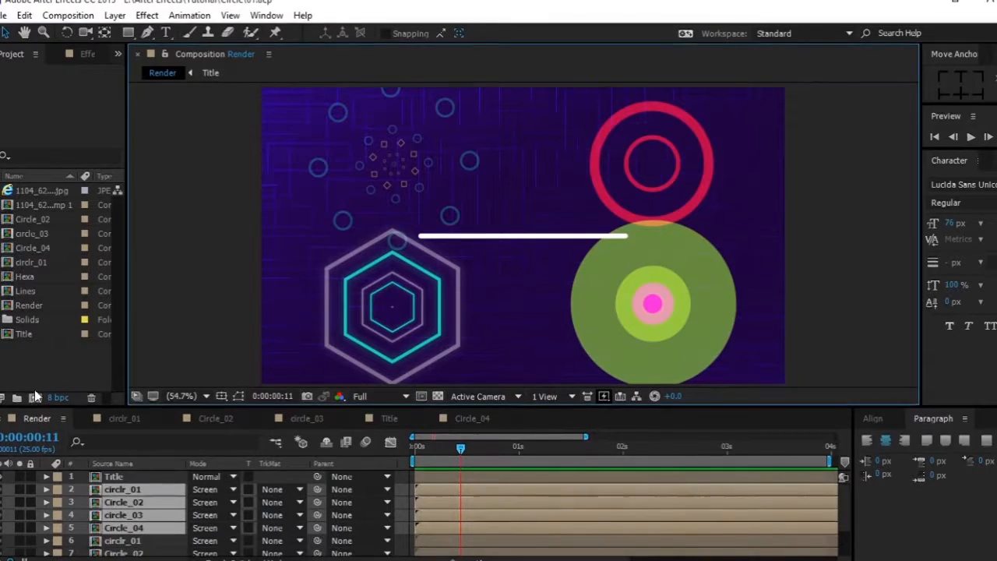
{"action": "key", "text": "ctrl+n"}
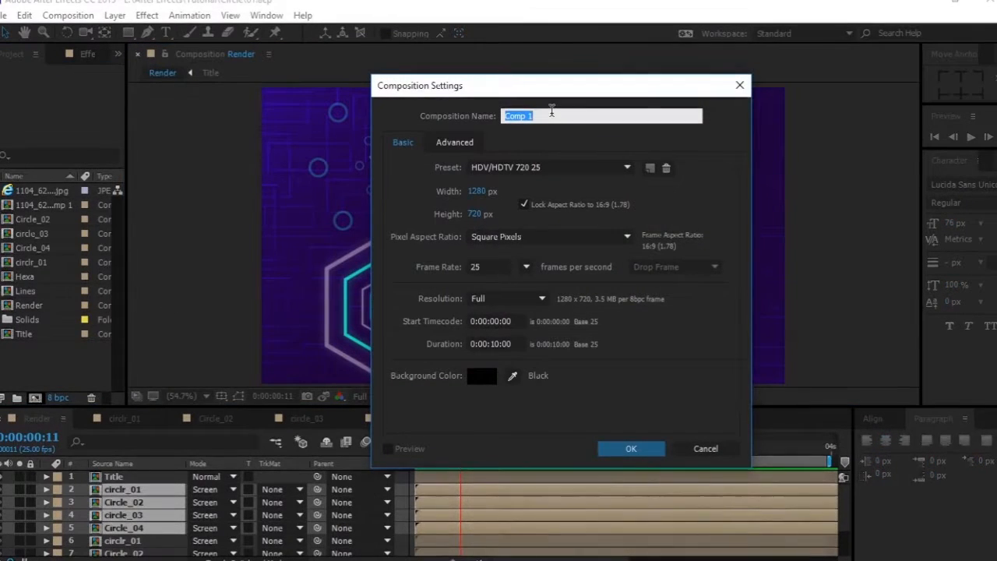
{"action": "type", "text": "Circle"}
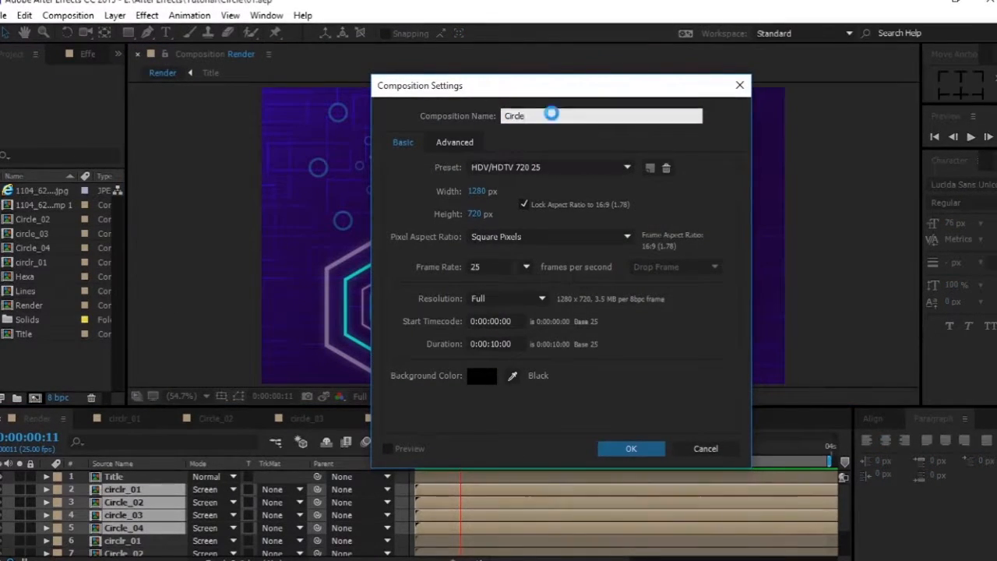
{"action": "key", "text": "Return"}
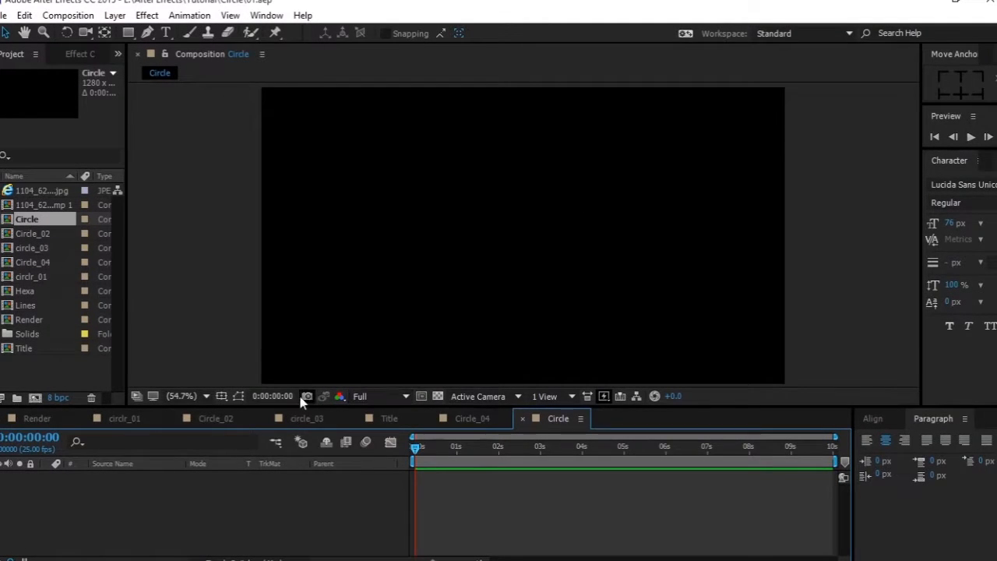
{"action": "left_click", "coordinate": [222, 397]}
{"action": "left_click", "coordinate": [259, 411]}
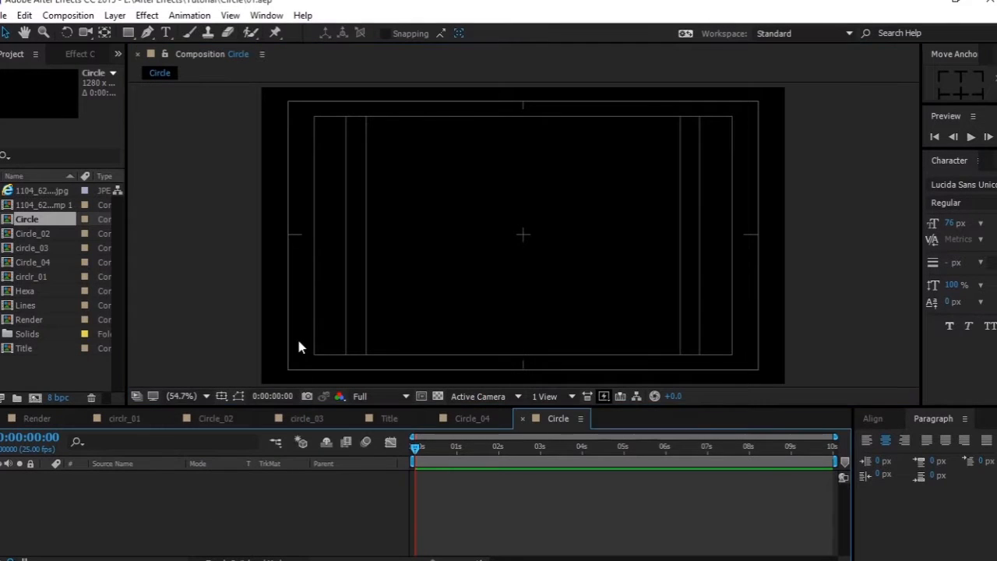
Add a shape layer and draw a circle outward from the composition's centre with the Ellipse tool.
{"action": "right_click", "coordinate": [235, 504]}
{"action": "mouse_move", "coordinate": [301, 363]}
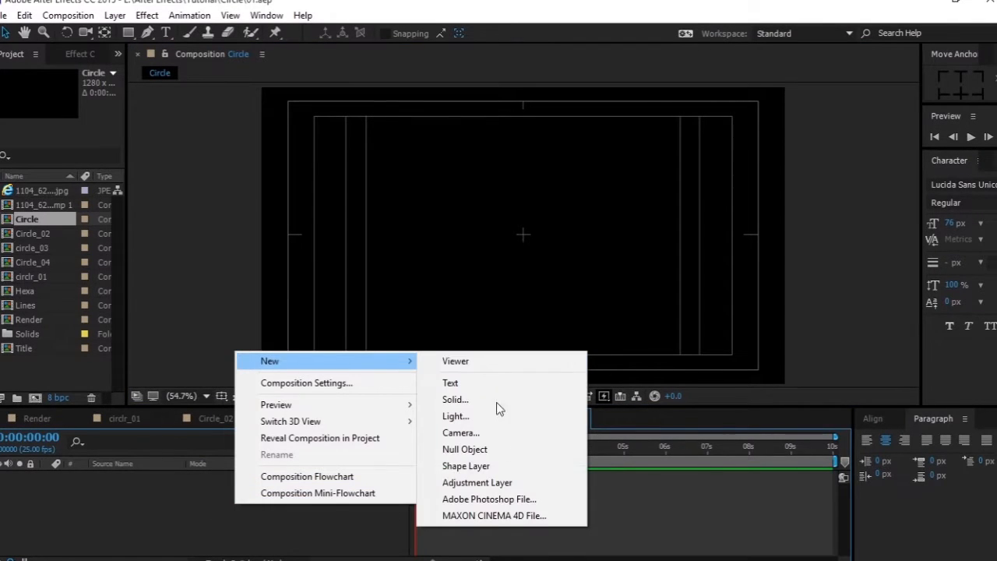
{"action": "left_click", "coordinate": [498, 465]}
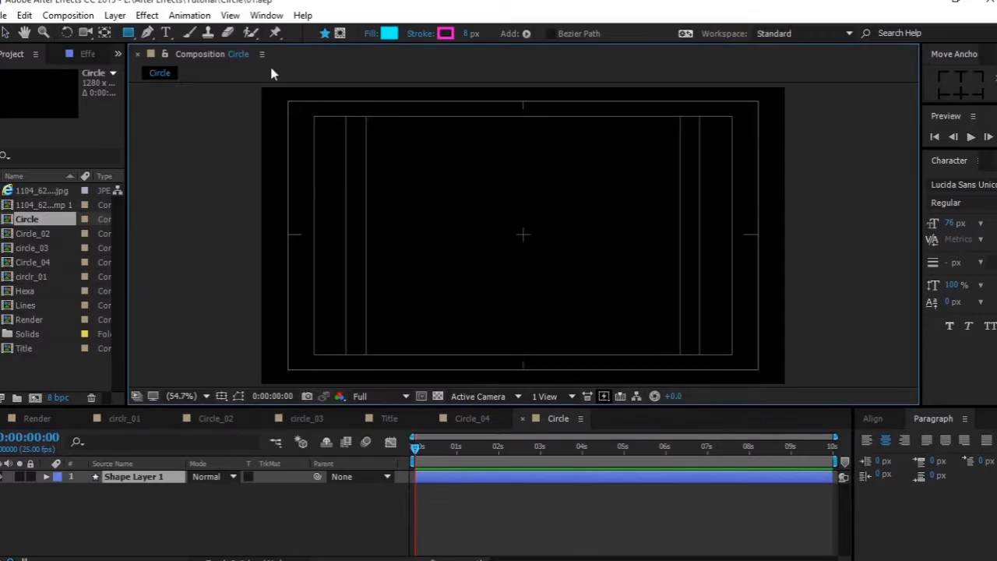
{"action": "left_click", "coordinate": [130, 38]}
{"action": "left_click_drag", "start_coordinate": [130, 41], "coordinate": [166, 64]}
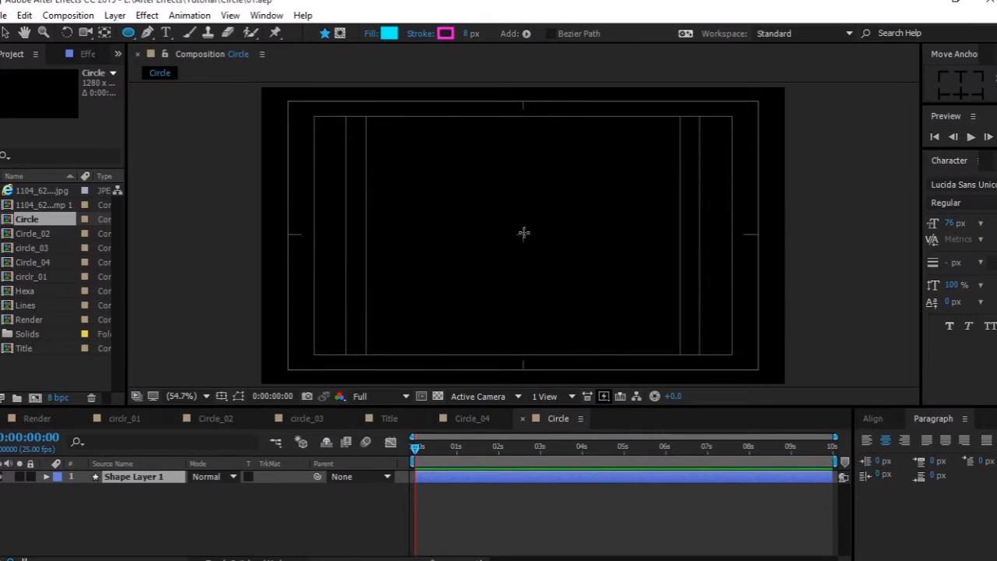
{"action": "left_click_drag", "start_coordinate": [521, 233], "coordinate": [587, 324]}
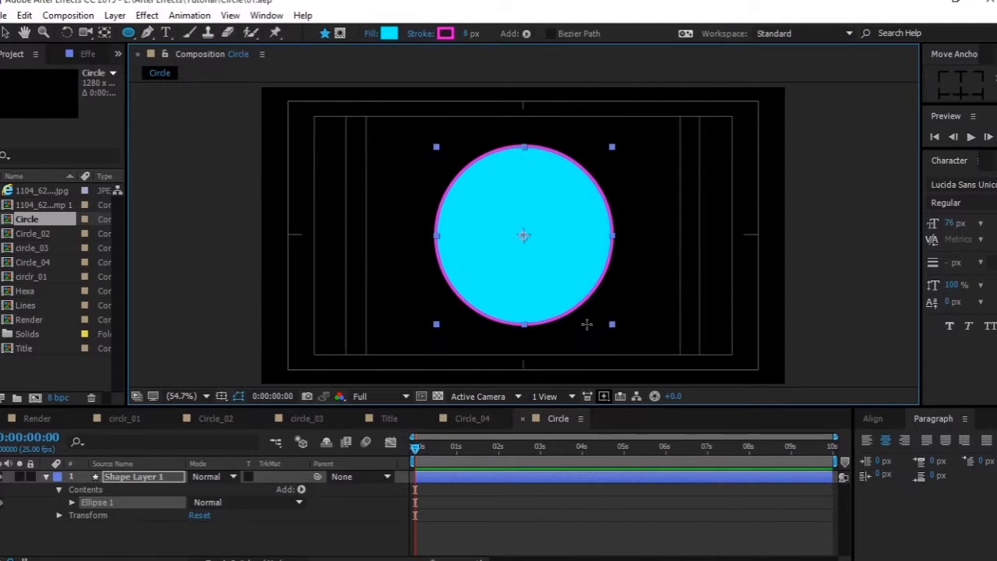
Remove the circle's fill and set its stroke width to 45 px.
{"action": "left_click", "coordinate": [371, 33]}
{"action": "left_click", "coordinate": [421, 242]}
{"action": "left_click", "coordinate": [488, 327]}
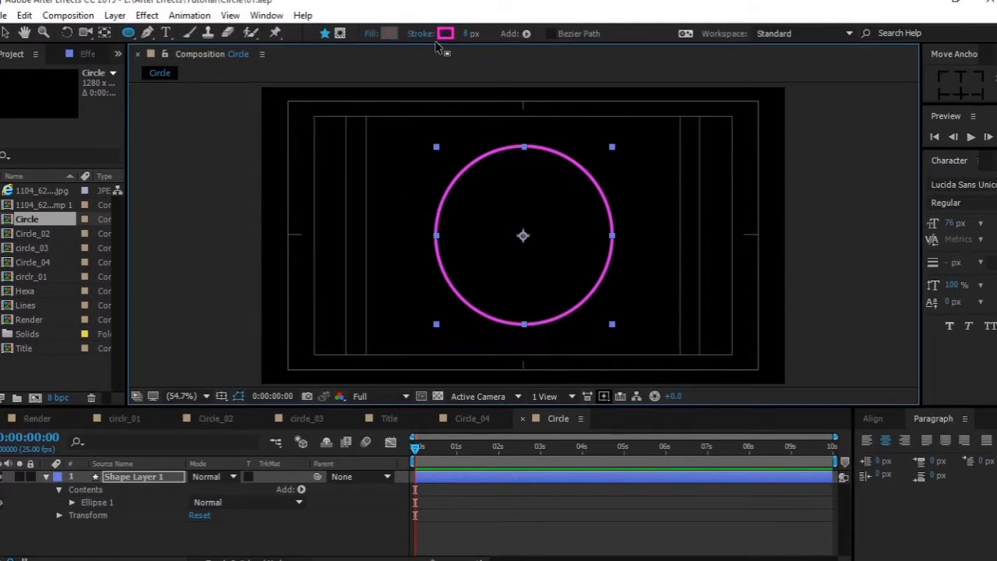
{"action": "left_click_drag", "start_coordinate": [464, 32], "coordinate": [497, 33]}
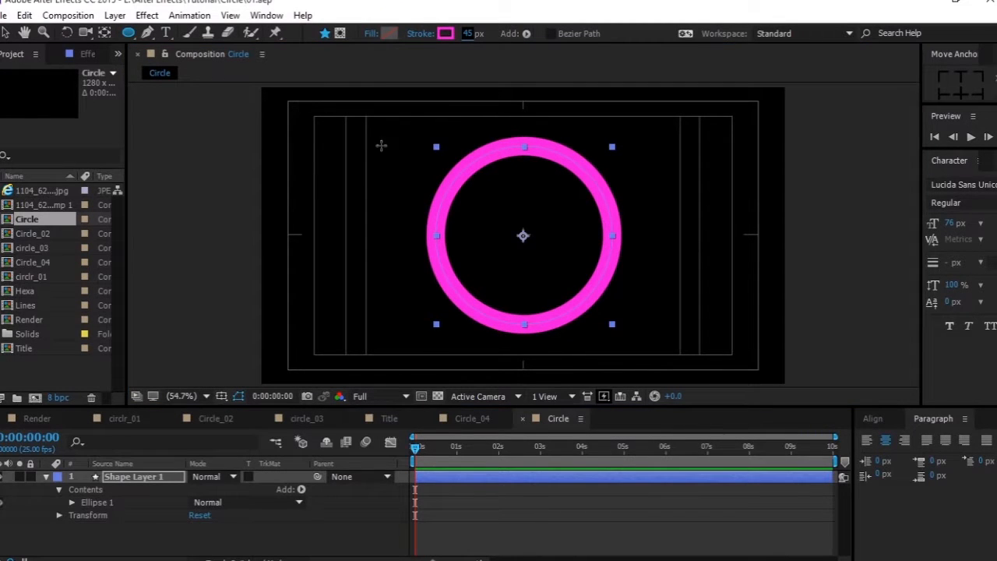
{"action": "left_click", "coordinate": [506, 88]}
Collapse the shape layer's properties and rename the layer Circle.
{"action": "left_click", "coordinate": [115, 514]}
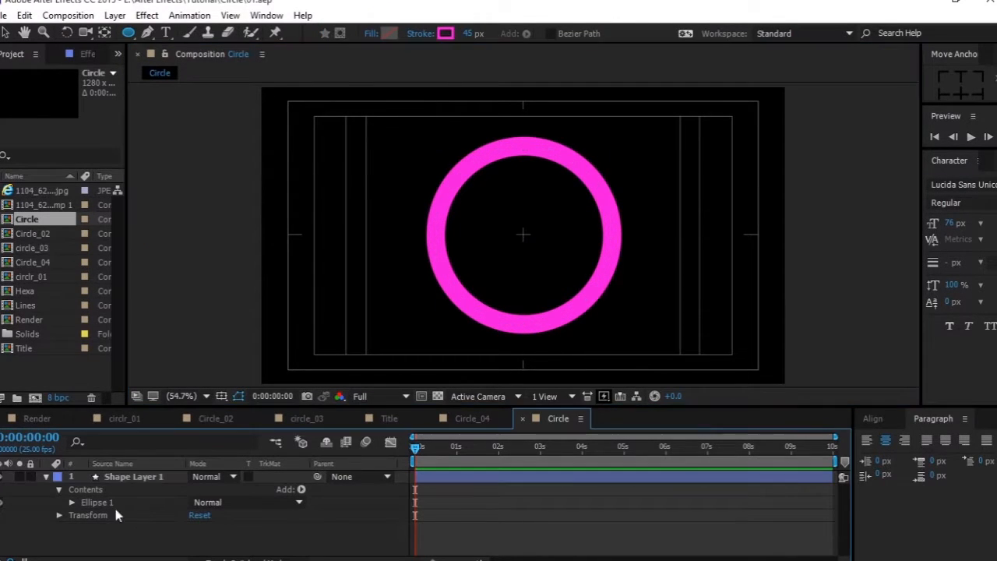
{"action": "left_click", "coordinate": [45, 476]}
{"action": "left_click", "coordinate": [128, 474]}
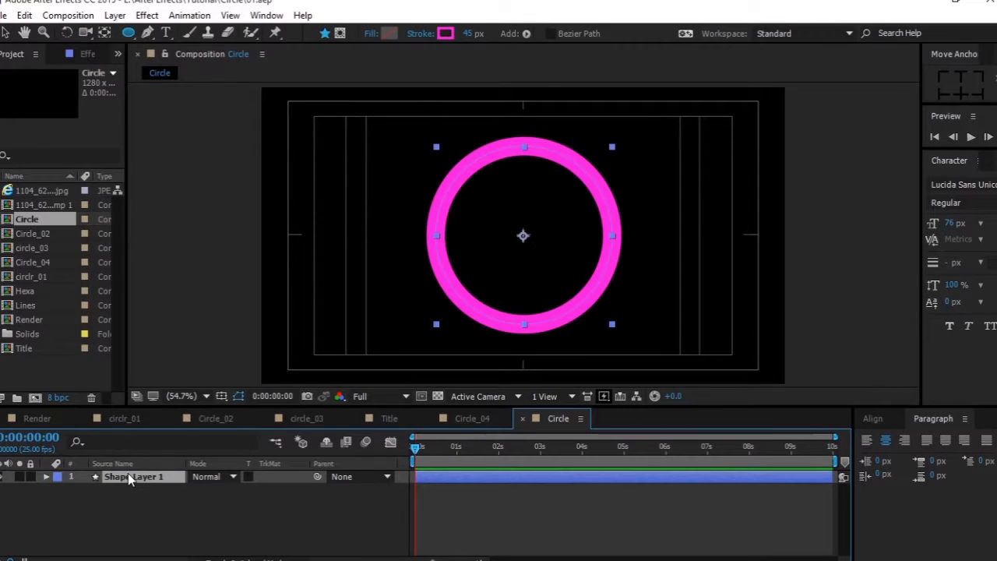
{"action": "key", "text": "Return"}
{"action": "type", "text": "Circle"}
{"action": "left_click", "coordinate": [140, 488]}
Add a Scale keyframe of 0% to the Circle layer at frame 0.
{"action": "left_click", "coordinate": [138, 478]}
{"action": "key", "text": "s"}
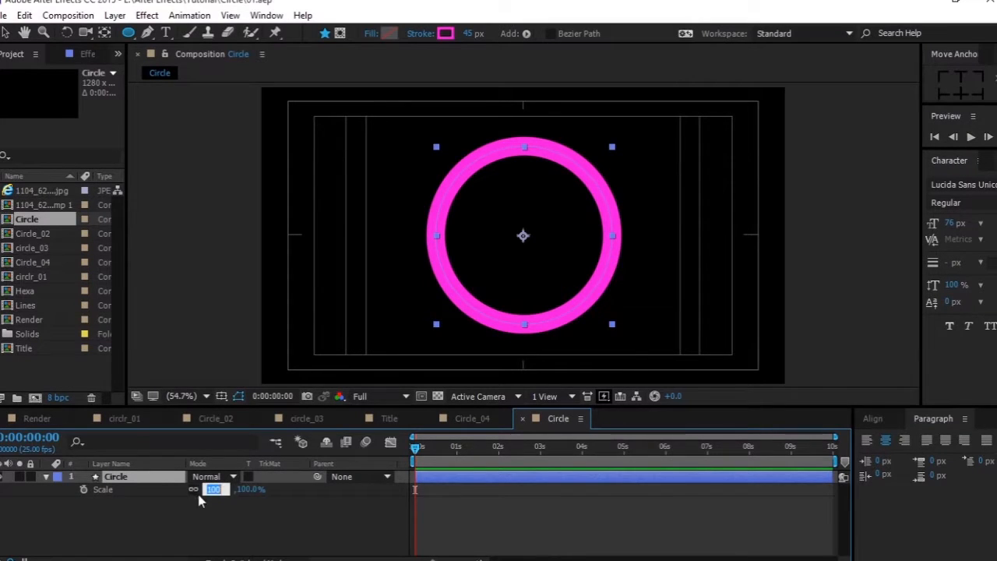
{"action": "left_click", "coordinate": [84, 489]}
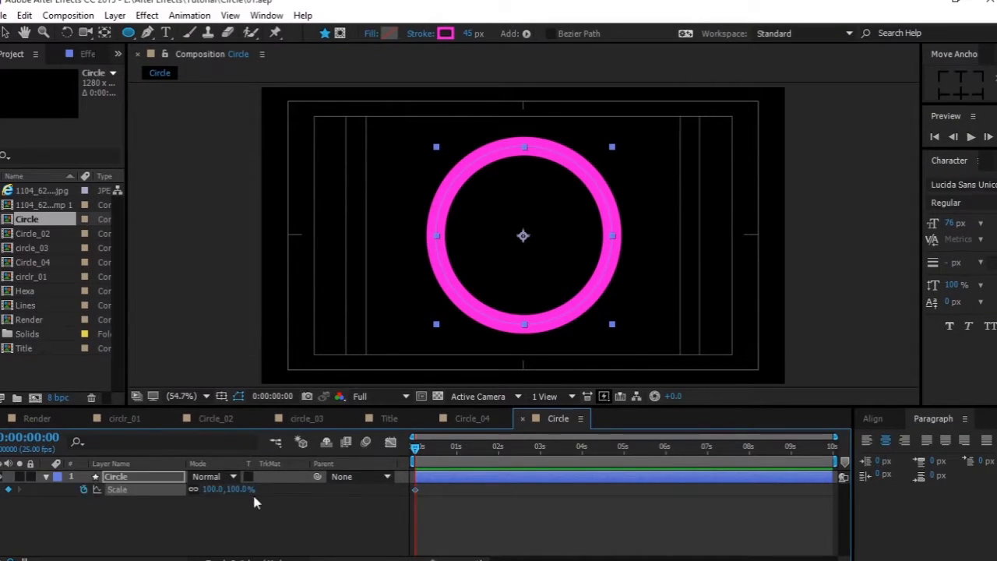
{"action": "left_click", "coordinate": [250, 514]}
{"action": "left_click", "coordinate": [213, 489]}
{"action": "type", "text": "00.0"}
{"action": "key", "text": "Return"}
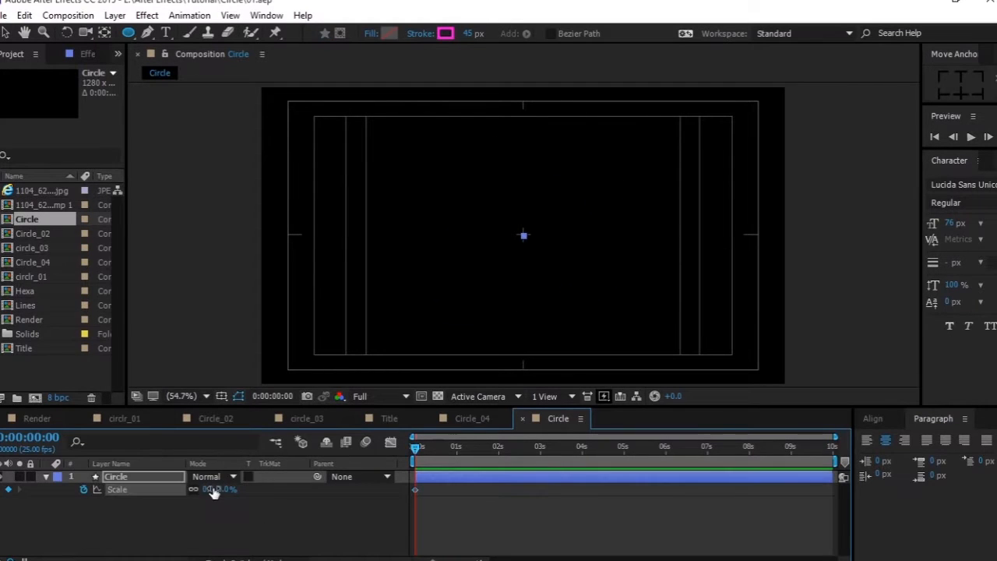
Zoom into the timeline and add a 100% Scale keyframe to the Circle layer at frame 10.
{"action": "left_click", "coordinate": [444, 535]}
{"action": "left_click_drag", "start_coordinate": [433, 559], "coordinate": [459, 559]}
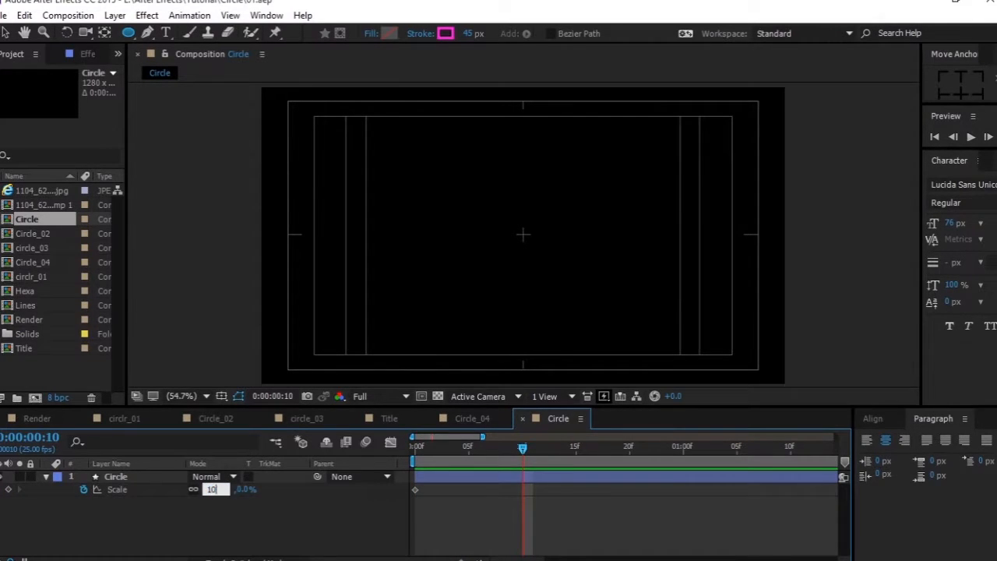
{"action": "type", "text": "0"}
{"action": "key", "text": "Return"}
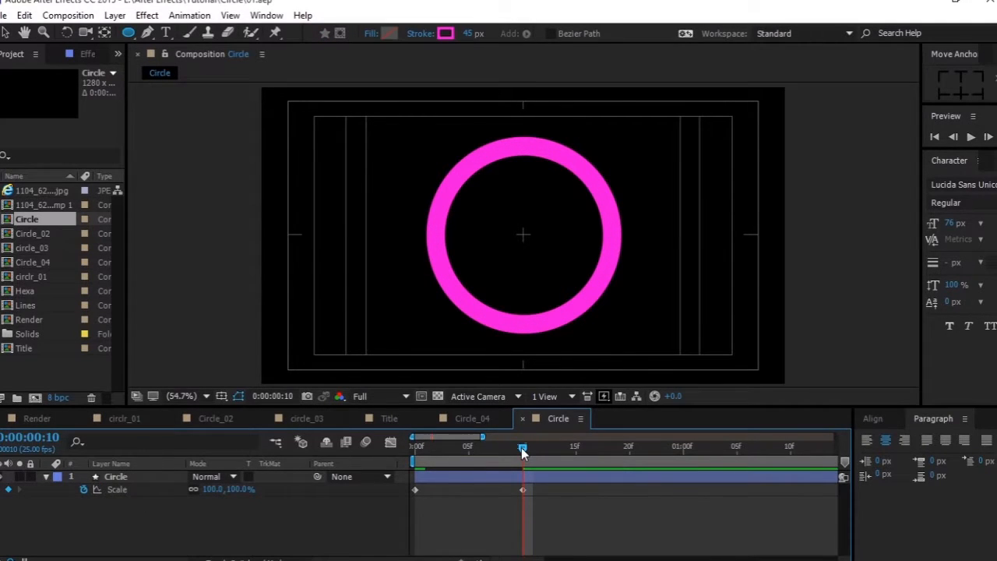
Add a 100% Opacity keyframe to the Circle layer at frame 0 and show Scale alongside Opacity.
{"action": "left_click_drag", "start_coordinate": [523, 452], "coordinate": [415, 448]}
{"action": "left_click", "coordinate": [165, 478]}
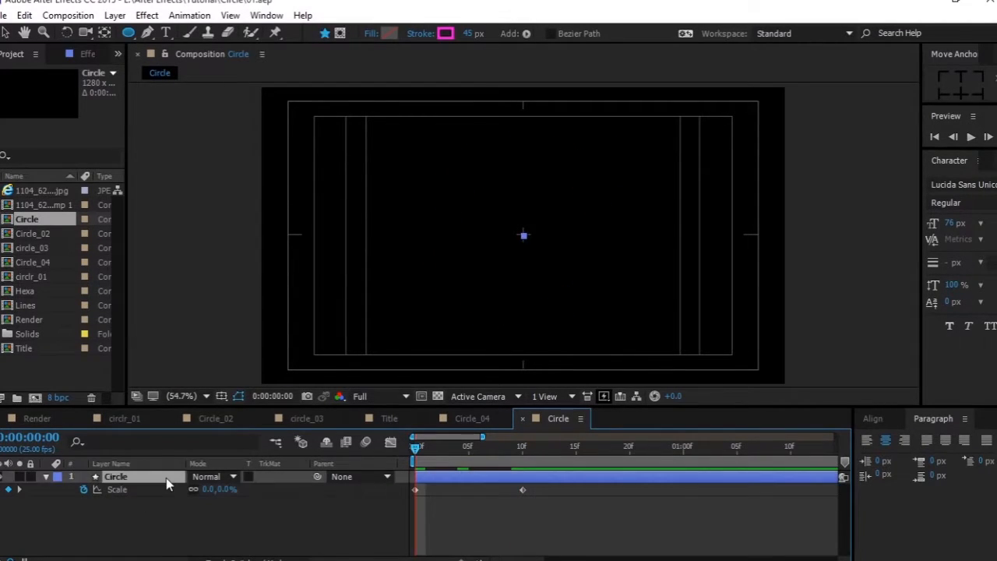
{"action": "key", "text": "t"}
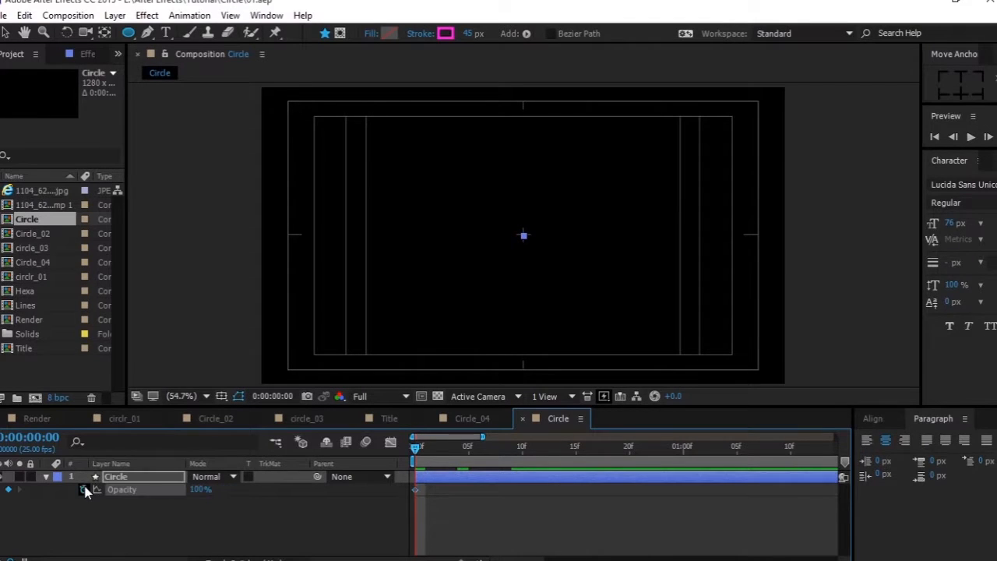
{"action": "left_click", "coordinate": [261, 488]}
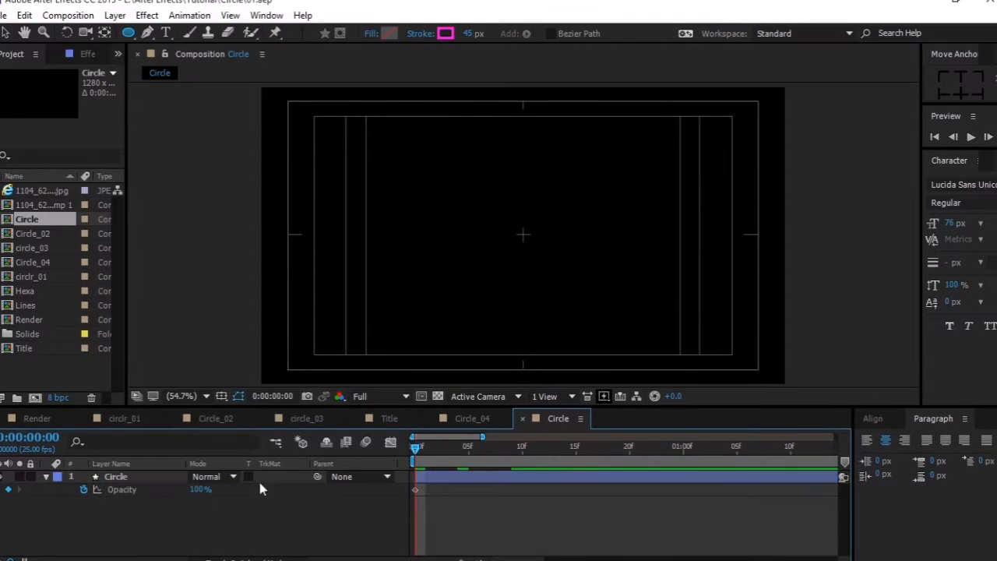
{"action": "left_click", "coordinate": [169, 478]}
{"action": "key", "text": "shift+s"}
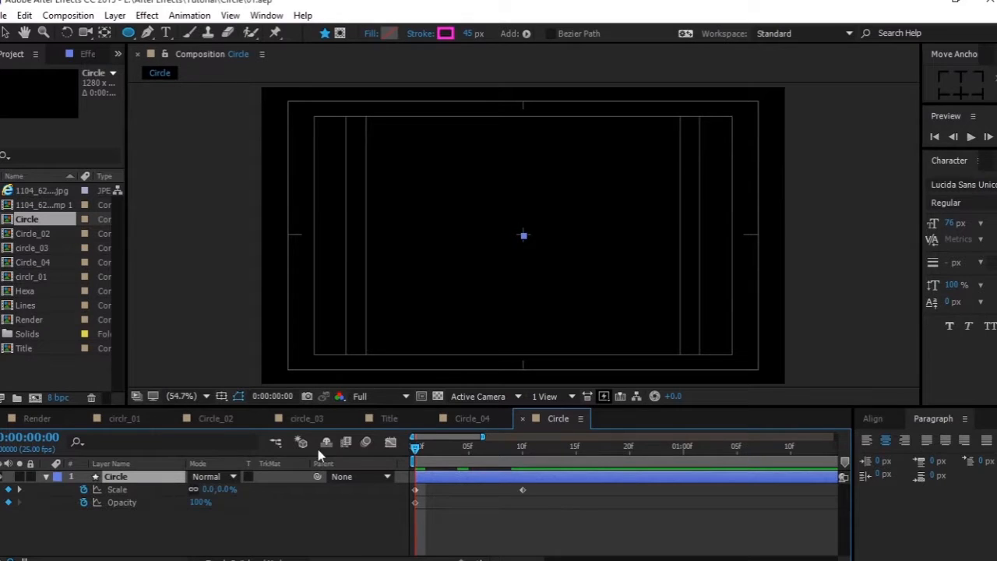
Set the Circle layer's Opacity to 0% at frame 12.
{"action": "left_click_drag", "start_coordinate": [419, 447], "coordinate": [549, 450]}
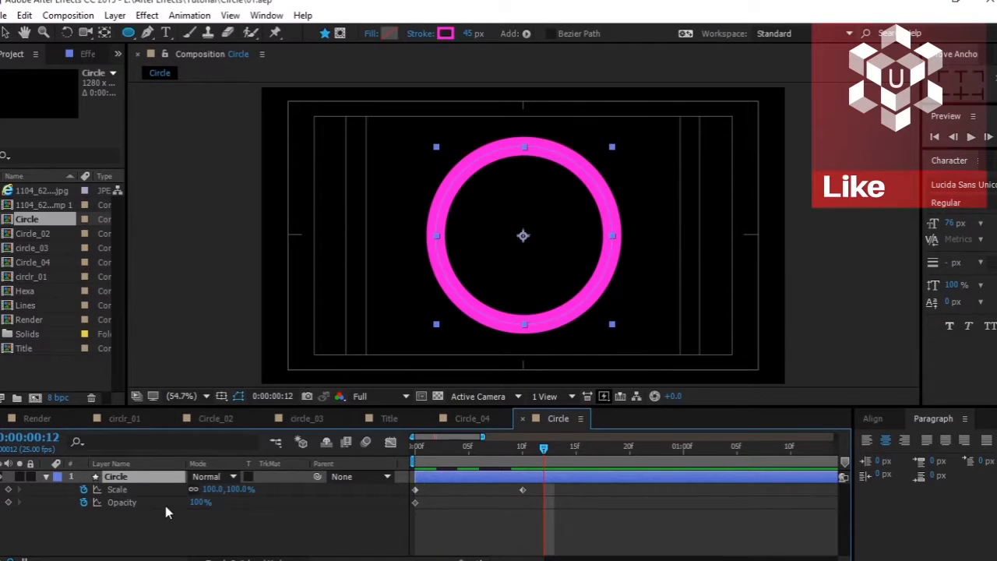
{"action": "left_click", "coordinate": [195, 502]}
{"action": "type", "text": "0"}
{"action": "key", "text": "Return"}
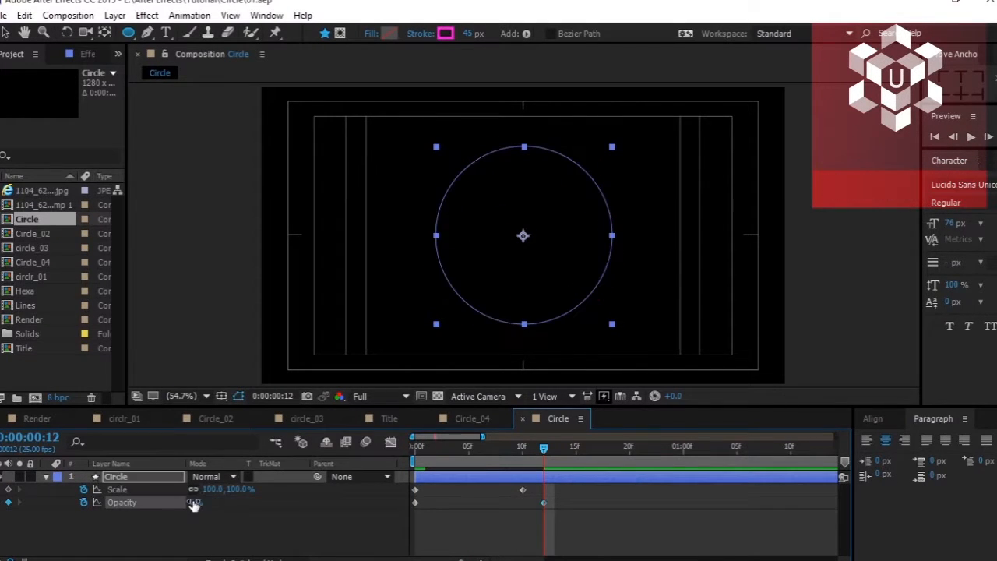
Apply Easy Ease to all Scale and Opacity keyframes of the Circle layer.
{"action": "left_click_drag", "start_coordinate": [510, 458], "coordinate": [421, 461]}
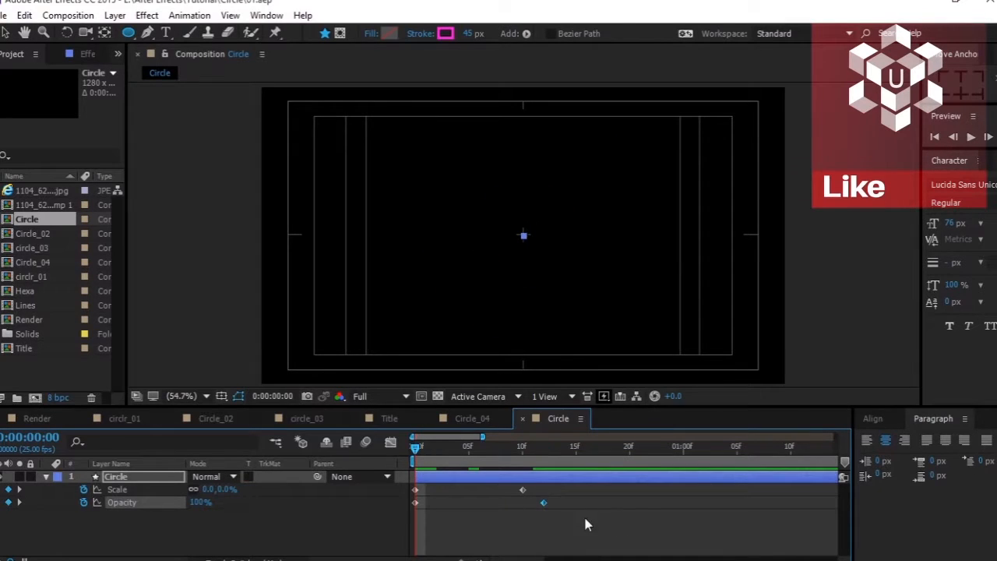
{"action": "left_click_drag", "start_coordinate": [584, 489], "coordinate": [387, 492]}
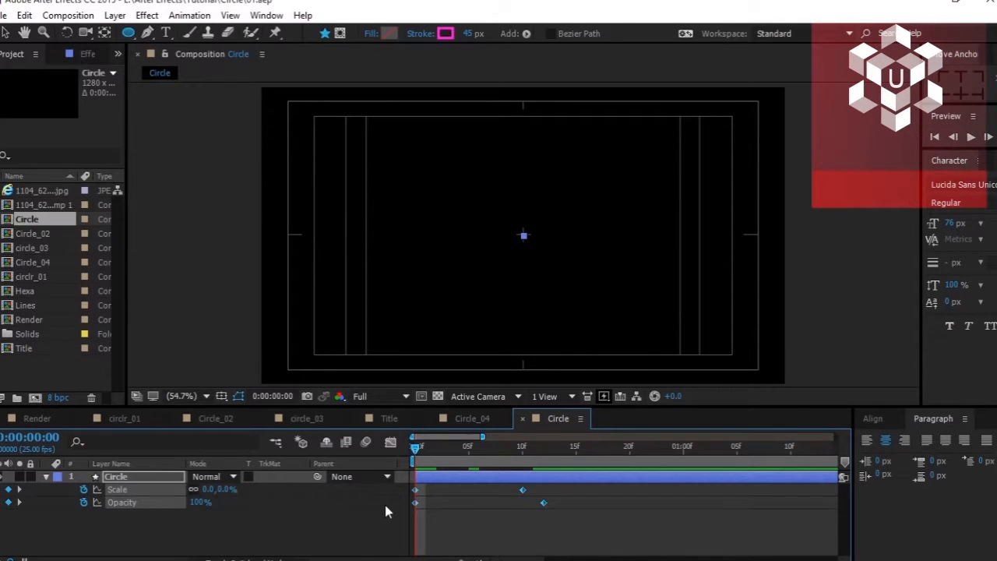
{"action": "key", "text": "F9"}
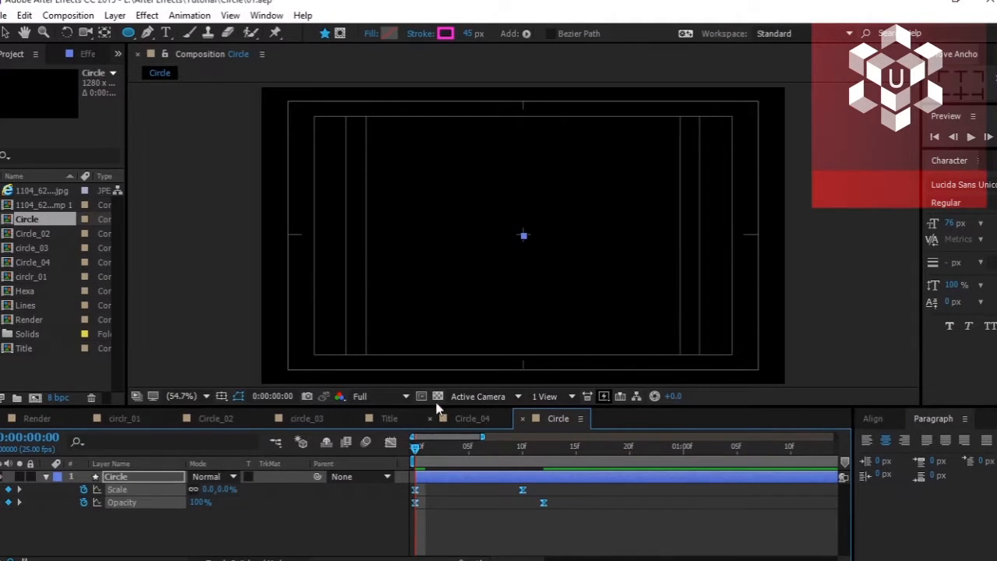
Lengthen the incoming ease of the end Scale and Opacity keyframes in the graph editor's speed curves and preview the motion.
{"action": "left_click", "coordinate": [391, 442]}
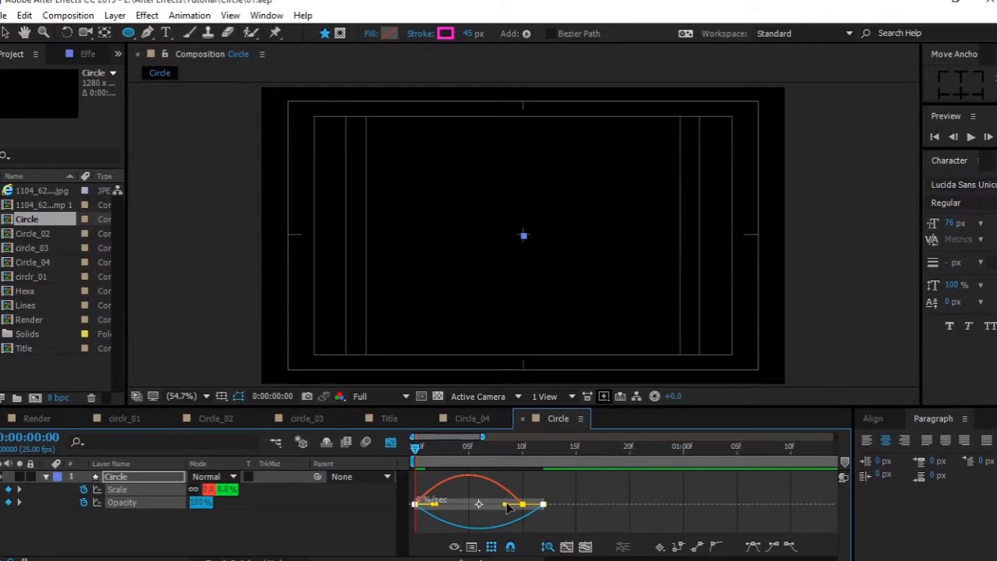
{"action": "left_click_drag", "start_coordinate": [507, 507], "coordinate": [470, 510]}
{"action": "key", "text": "space"}
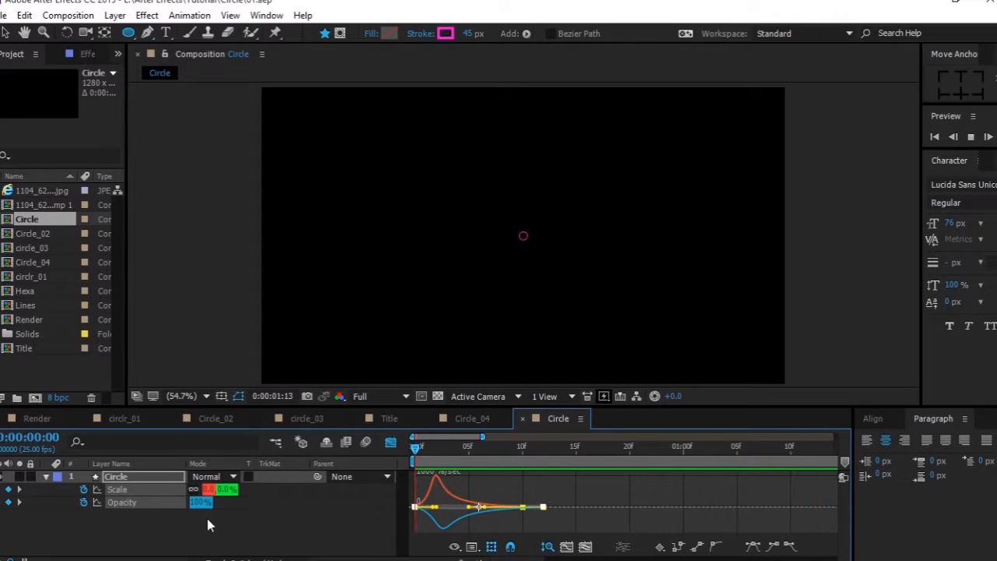
{"action": "key", "text": "space"}
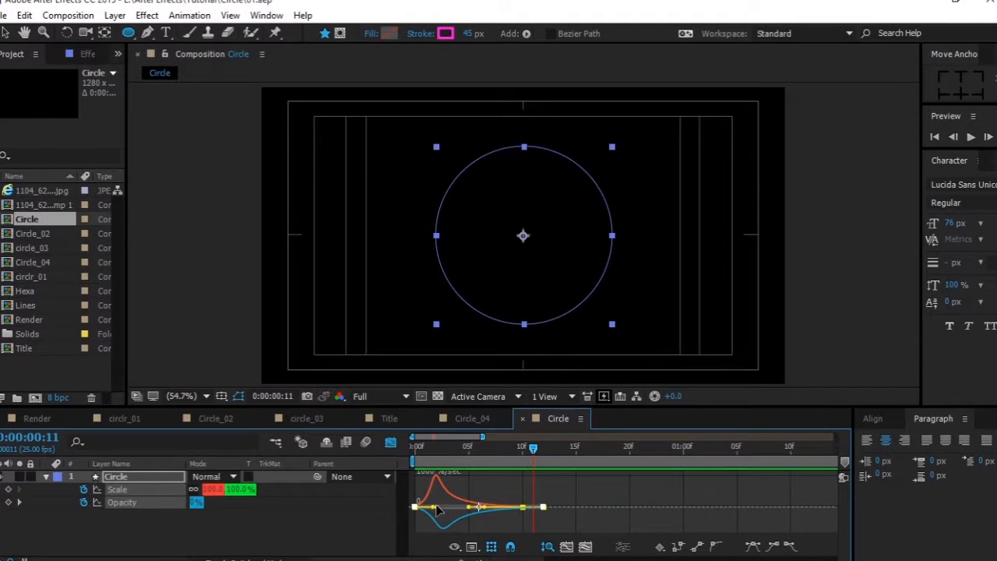
Lengthen the outgoing ease of the starting Scale and Opacity keyframes to make a sharp mid-animation speed peak, and preview it.
{"action": "left_click_drag", "start_coordinate": [436, 506], "coordinate": [502, 506]}
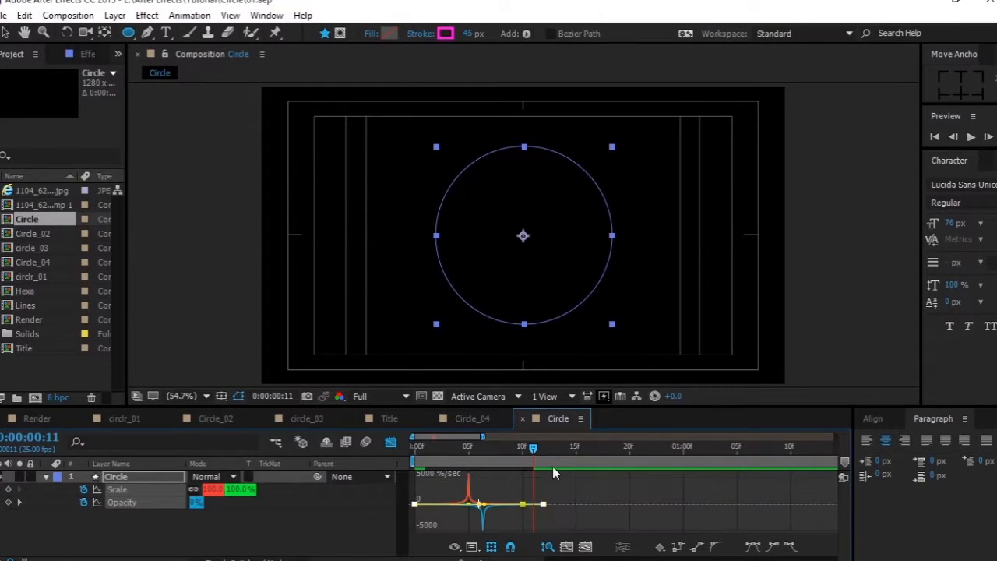
{"action": "key", "text": "space"}
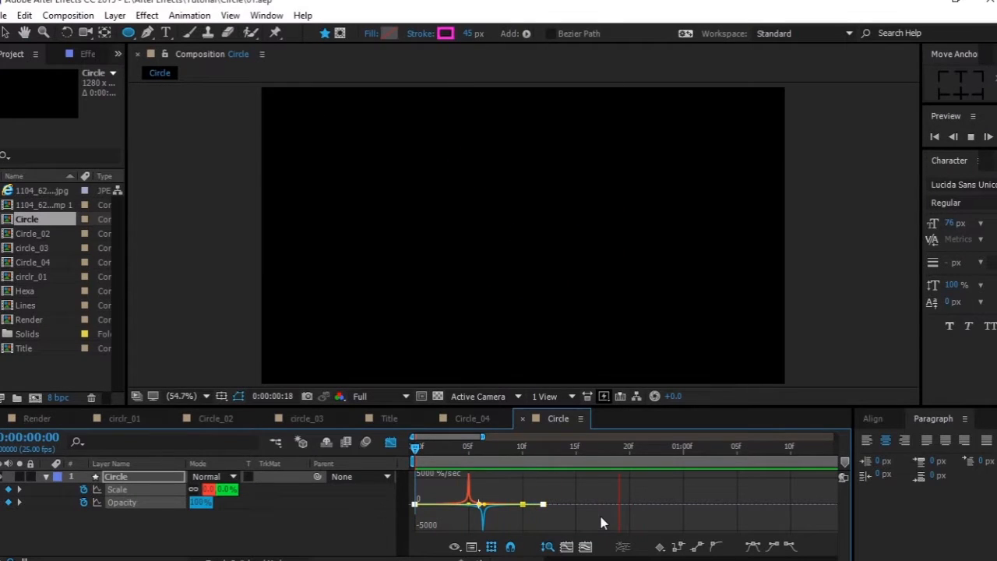
{"action": "key", "text": "space"}
Collapse the Circle layer, return the timeline from the graph editor to layer bars, and preview the animation.
{"action": "left_click", "coordinate": [251, 522]}
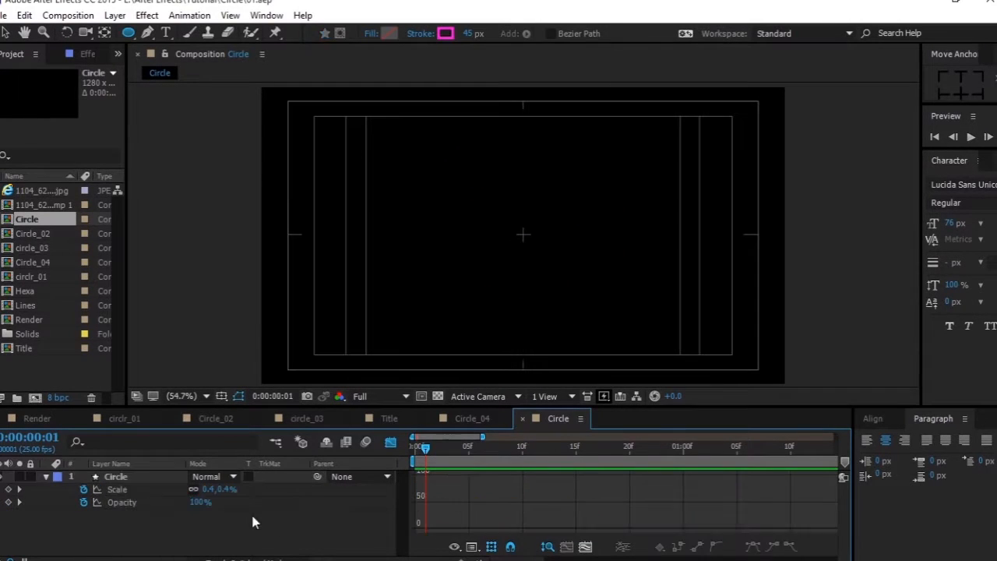
{"action": "left_click", "coordinate": [46, 476]}
{"action": "left_click", "coordinate": [376, 481]}
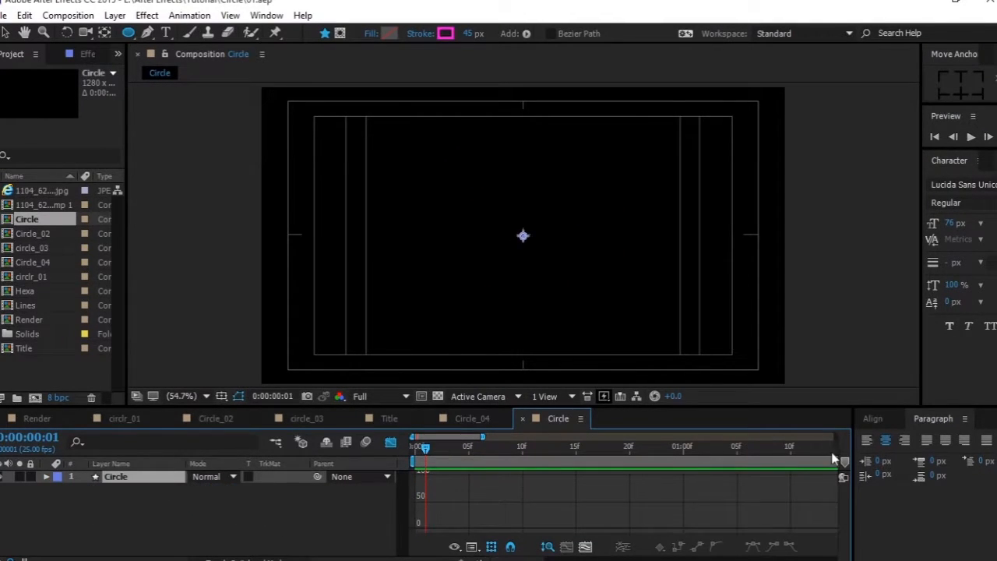
{"action": "left_click", "coordinate": [391, 442]}
{"action": "left_click", "coordinate": [406, 502]}
{"action": "key", "text": "space"}
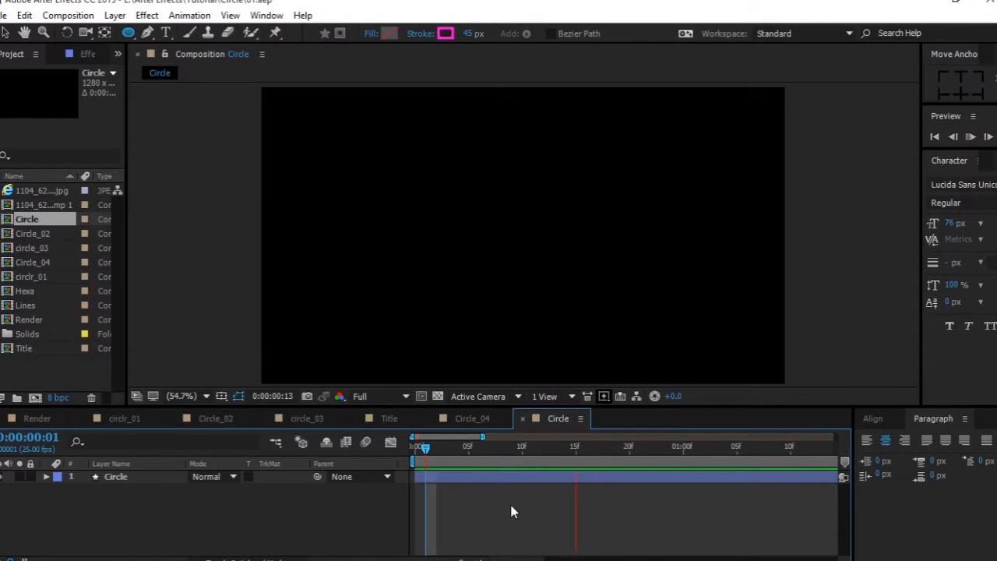
Duplicate the Circle layer, show the whole timeline, and set the work area to end at about 1.4 seconds.
{"action": "left_click_drag", "start_coordinate": [424, 447], "coordinate": [417, 452]}
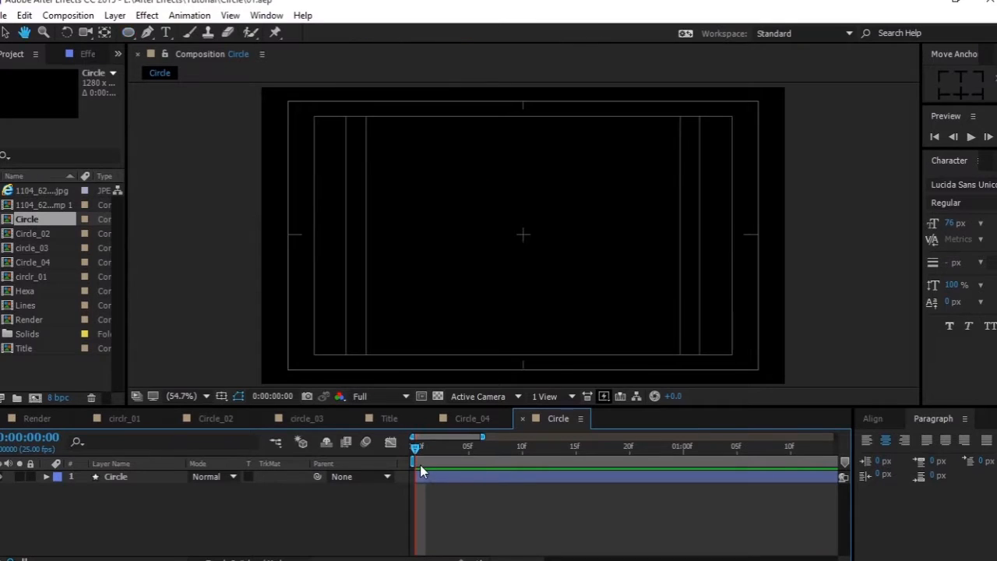
{"action": "key", "text": "space"}
{"action": "left_click", "coordinate": [135, 479]}
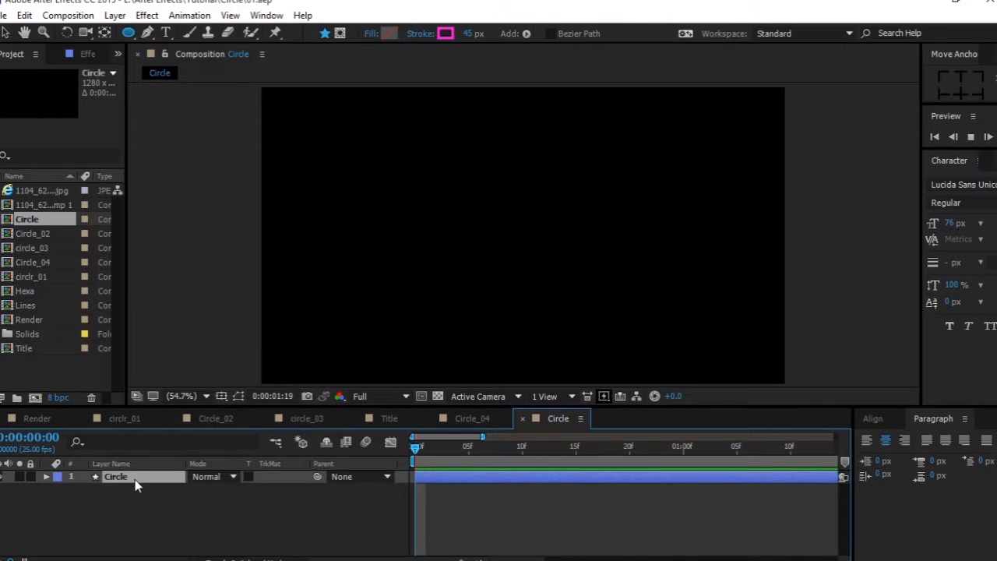
{"action": "key", "text": "ctrl+d"}
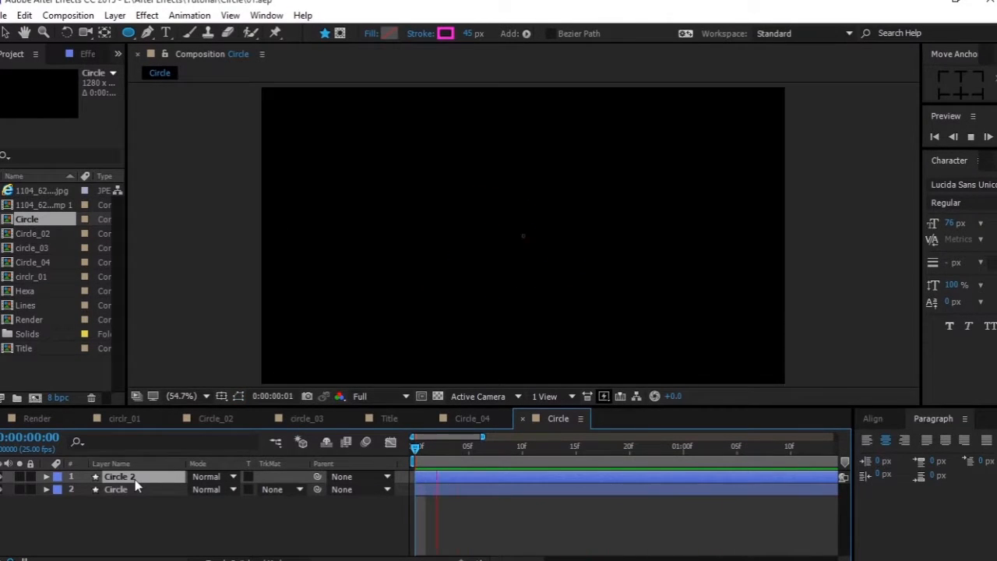
{"action": "key", "text": "space"}
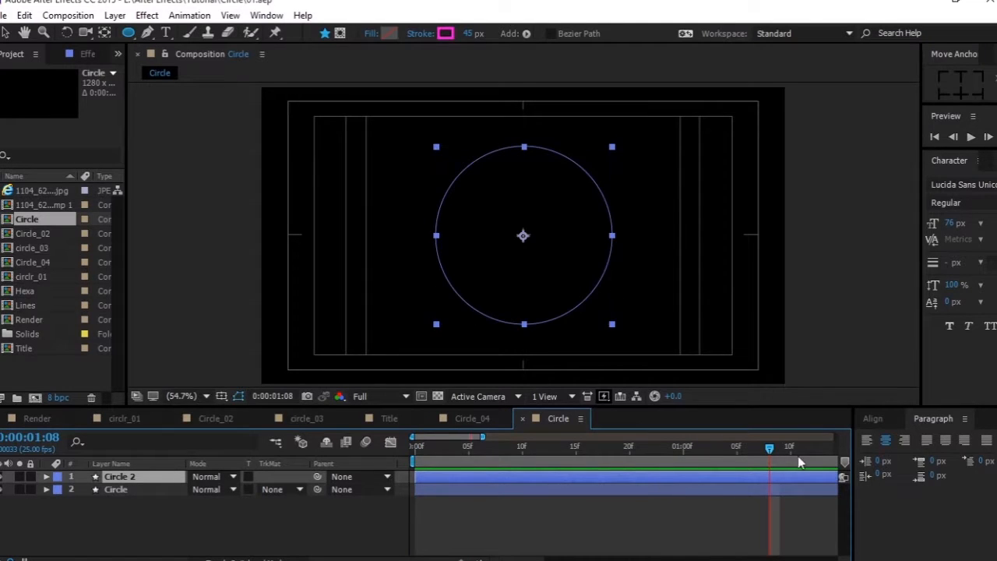
{"action": "left_click_drag", "start_coordinate": [482, 437], "coordinate": [473, 461]}
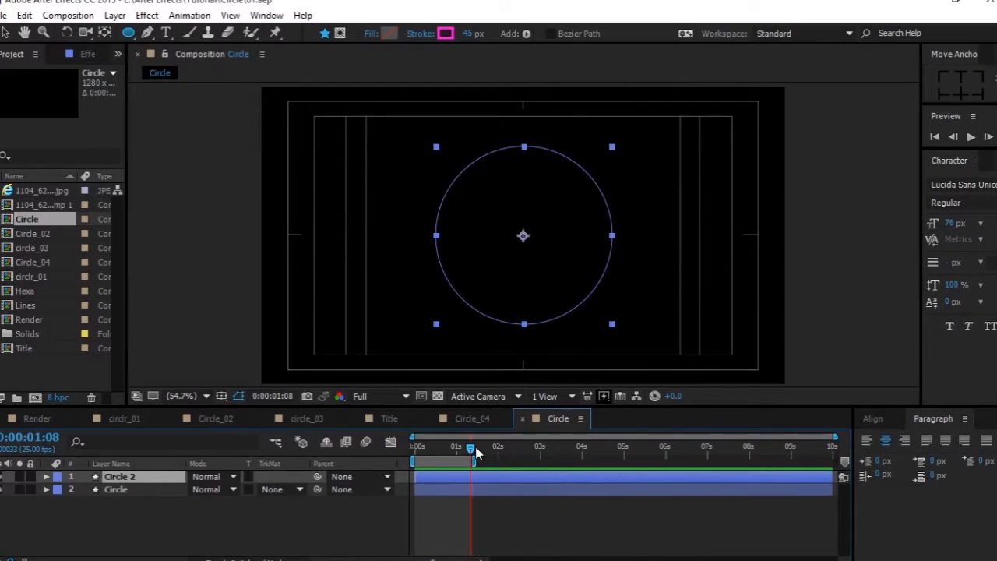
{"action": "key", "text": "space"}
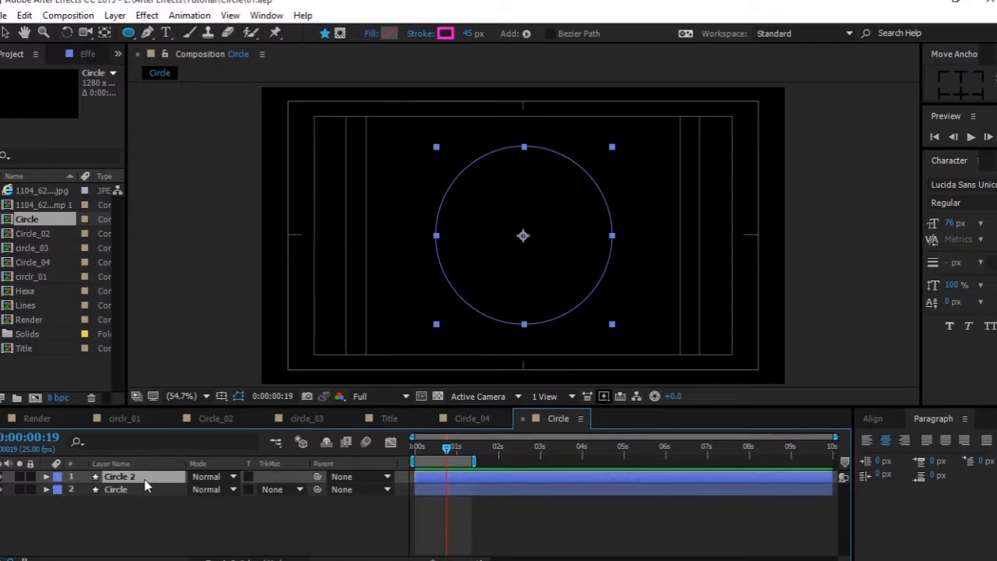
Set the stroke of the duplicated Circle 2 layer to None.
{"action": "key", "text": "u"}
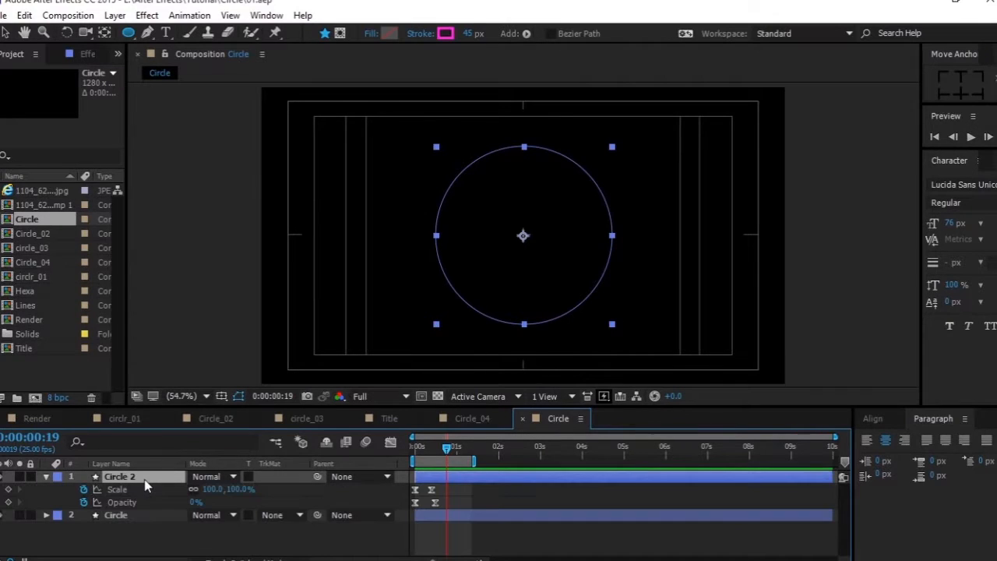
{"action": "left_click", "coordinate": [448, 34]}
{"action": "left_click", "coordinate": [372, 195]}
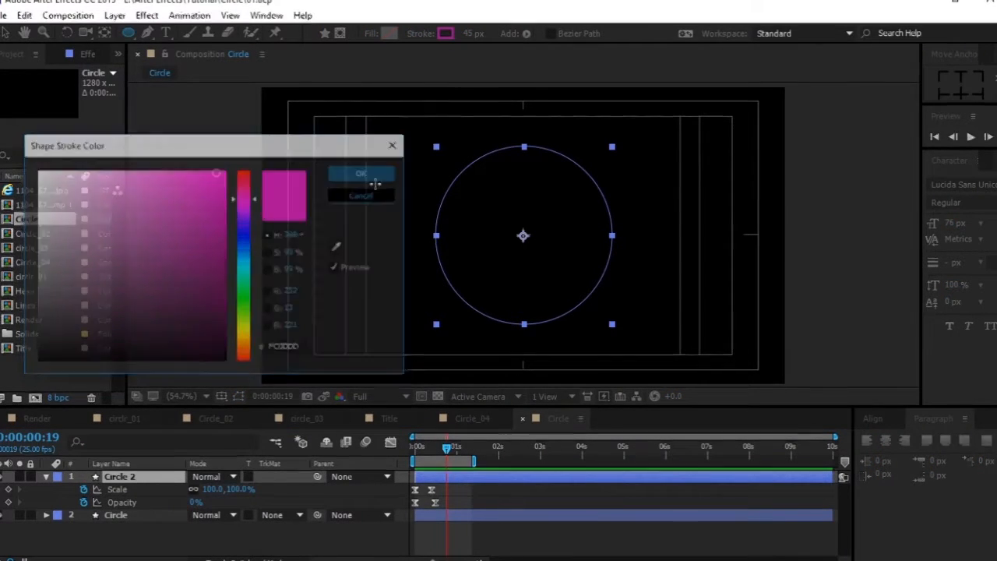
{"action": "left_click", "coordinate": [419, 34]}
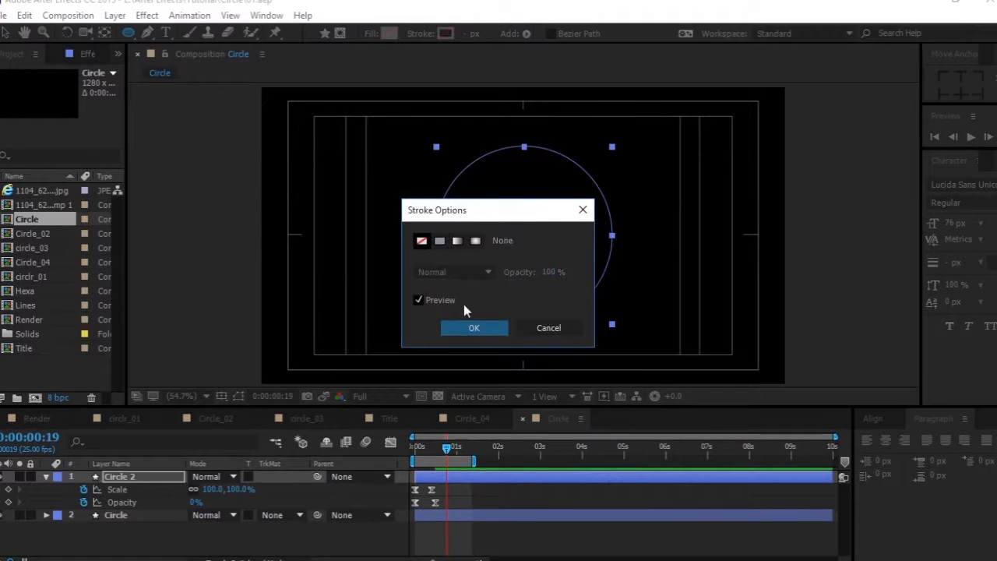
{"action": "left_click", "coordinate": [474, 327]}
Give Circle 2 a solid fill in bright cyan.
{"action": "left_click", "coordinate": [374, 34]}
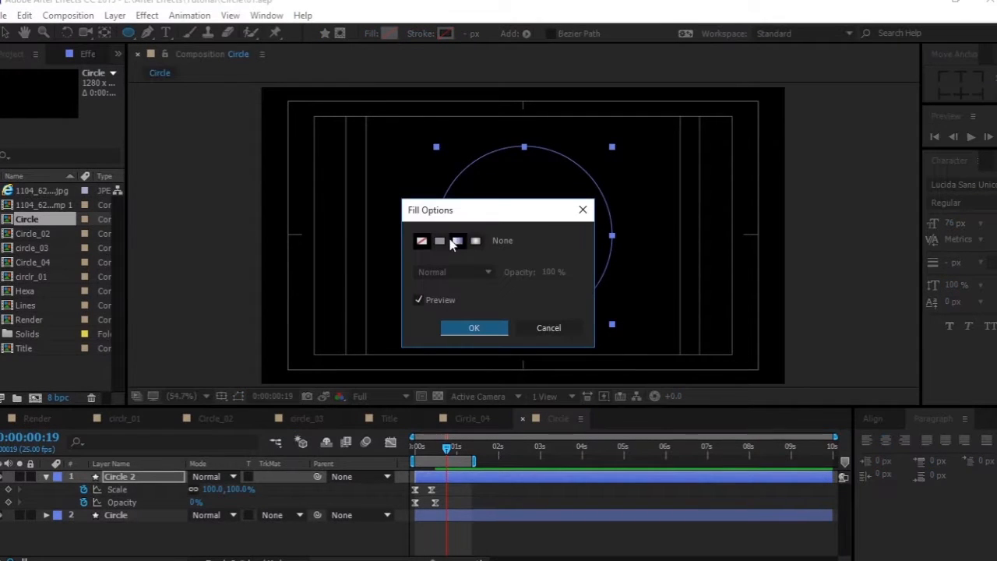
{"action": "left_click", "coordinate": [440, 240]}
{"action": "left_click", "coordinate": [470, 326]}
{"action": "left_click", "coordinate": [388, 33]}
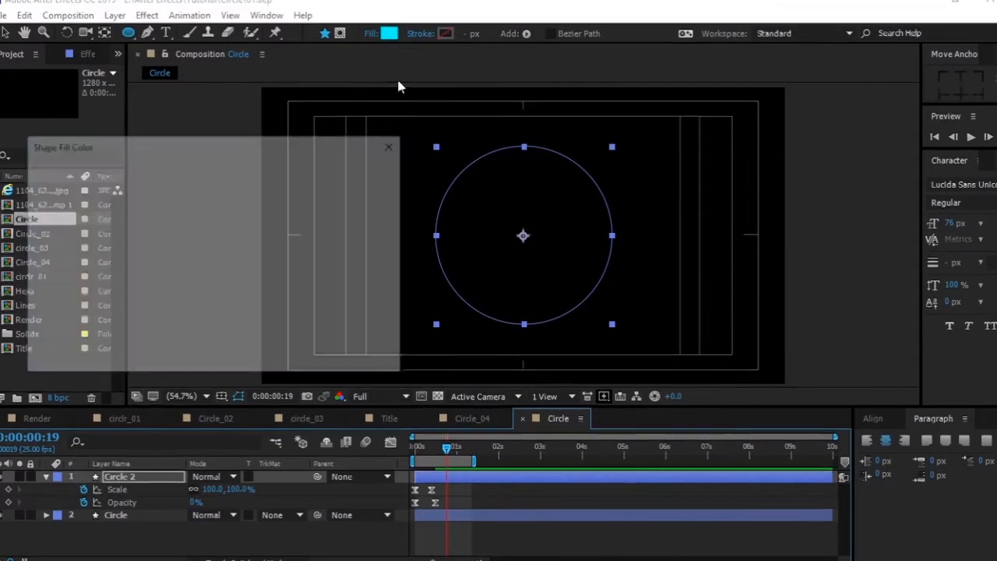
{"action": "mouse_move", "coordinate": [230, 290]}
{"action": "left_mouse_down"}
{"action": "mouse_move", "coordinate": [211, 262]}
{"action": "mouse_move", "coordinate": [224, 173]}
{"action": "left_mouse_up"}
{"action": "left_click", "coordinate": [363, 173]}
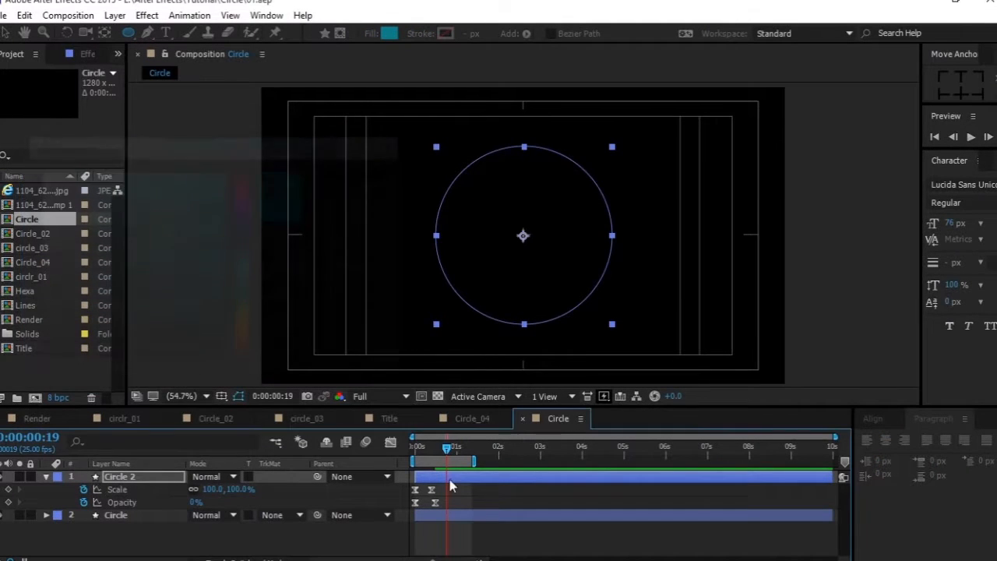
Shift the collapsed Circle 2 layer to start at about 0.35 seconds, and extend the work area to about 2 seconds for previewing.
{"action": "left_click_drag", "start_coordinate": [452, 455], "coordinate": [419, 454]}
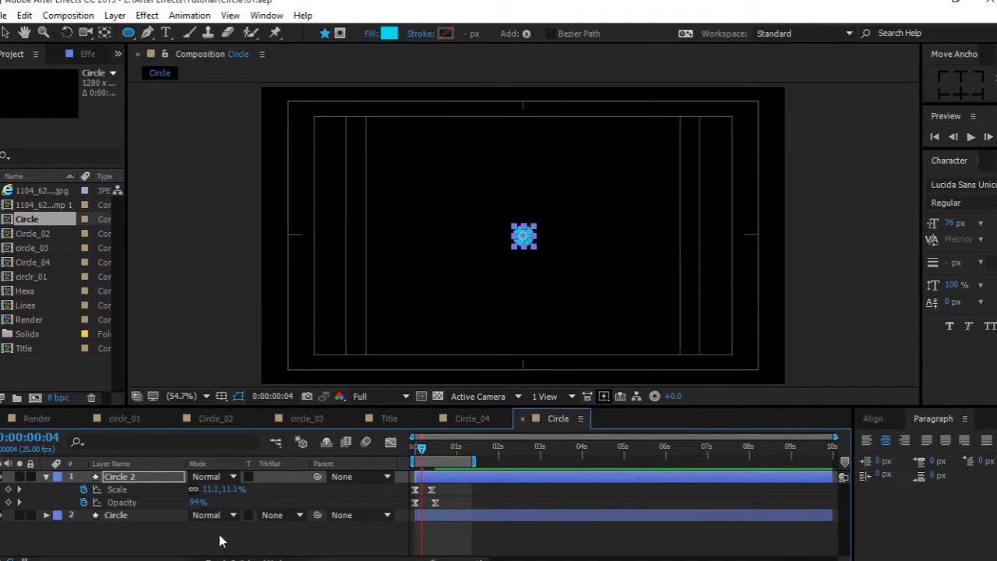
{"action": "left_click", "coordinate": [46, 477]}
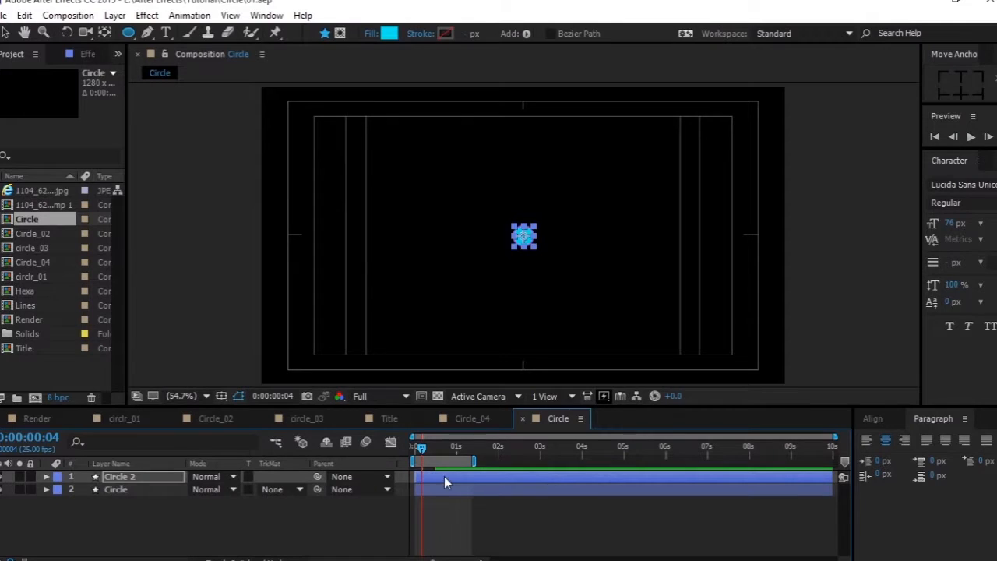
{"action": "left_click_drag", "start_coordinate": [444, 476], "coordinate": [497, 460]}
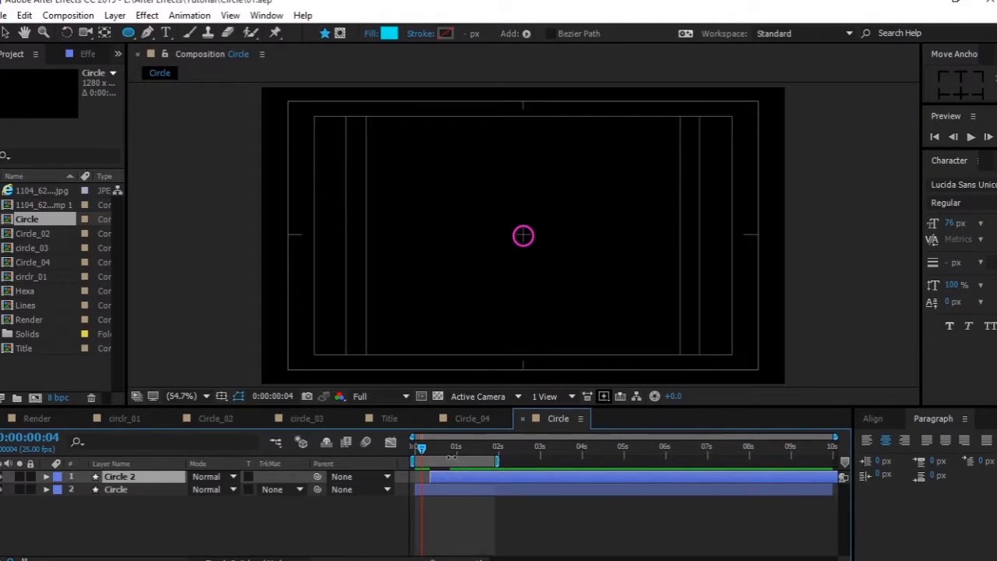
{"action": "key", "text": "space"}
{"action": "key", "text": "space"}
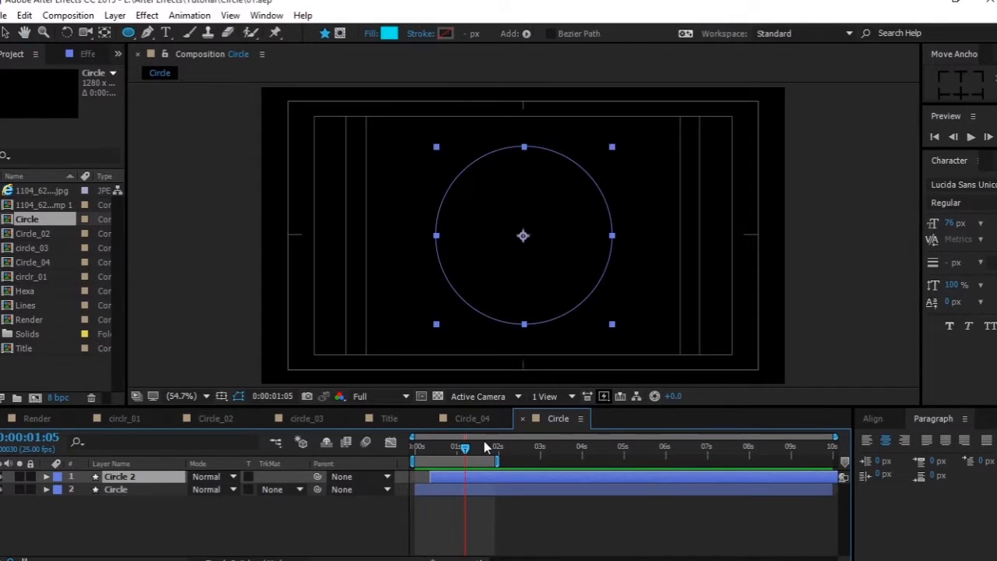
{"action": "key", "text": "space"}
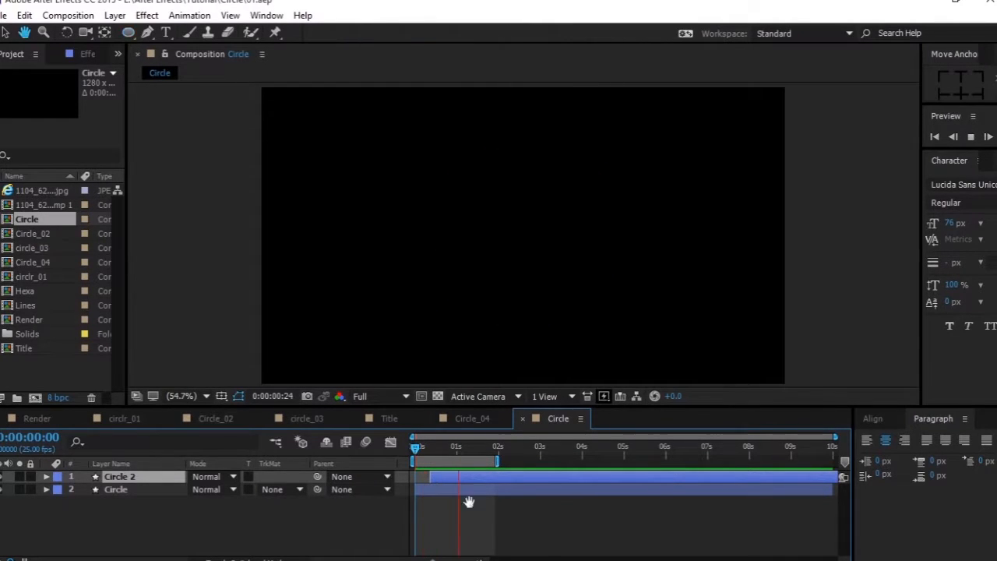
{"action": "key", "text": "space"}
Duplicate the original Circle layer and move the copy to the top of the layer stack.
{"action": "left_click", "coordinate": [171, 489]}
{"action": "key", "text": "ctrl+d"}
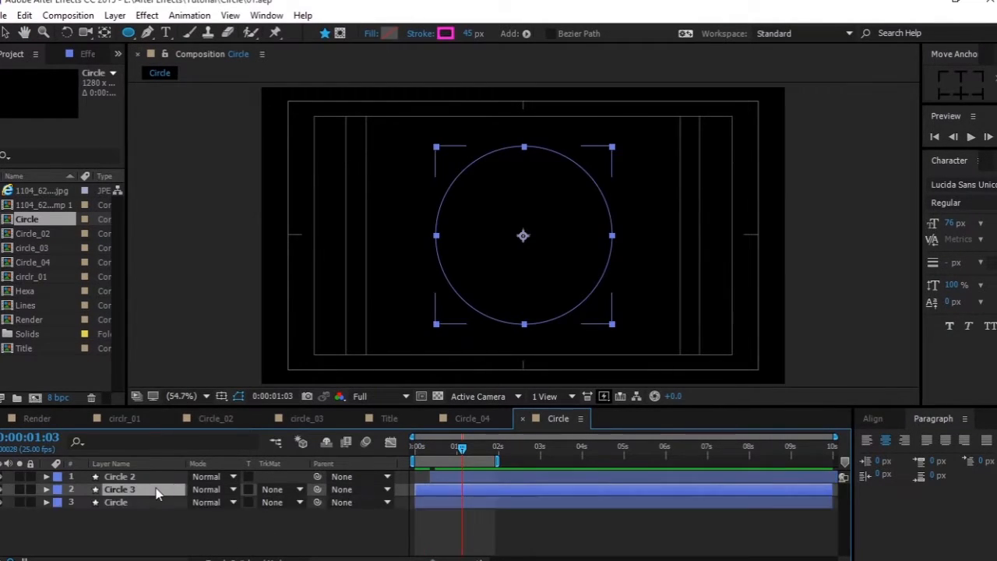
{"action": "left_click_drag", "start_coordinate": [148, 489], "coordinate": [136, 479]}
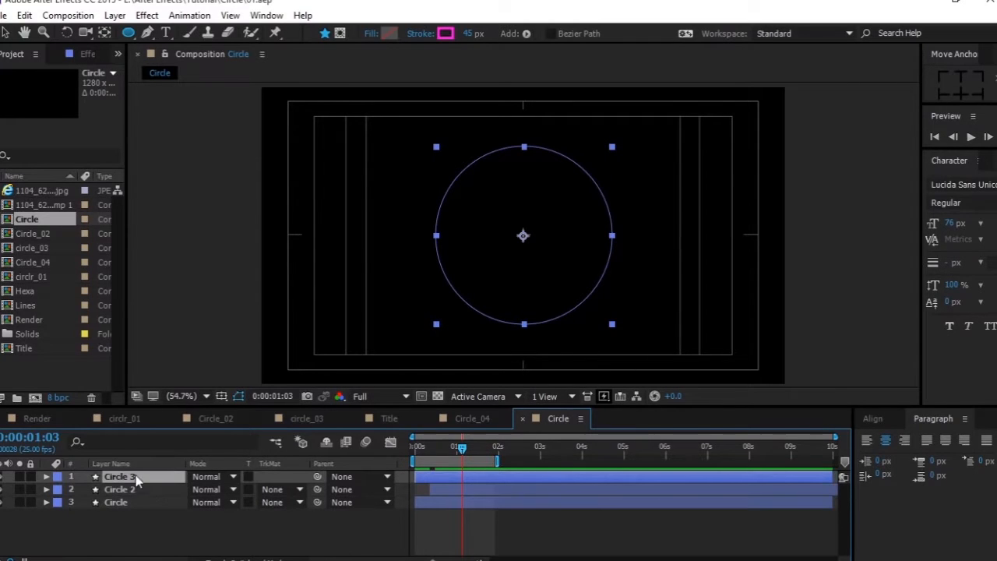
Change the stroke color of the Circle 3 layer to bright yellow.
{"action": "left_click", "coordinate": [446, 34]}
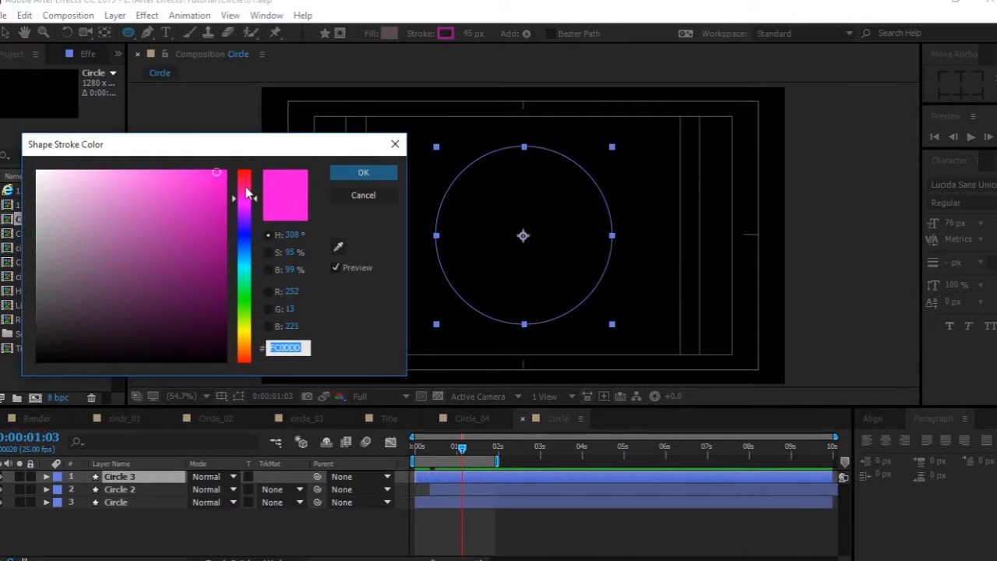
{"action": "left_click_drag", "start_coordinate": [246, 193], "coordinate": [244, 171]}
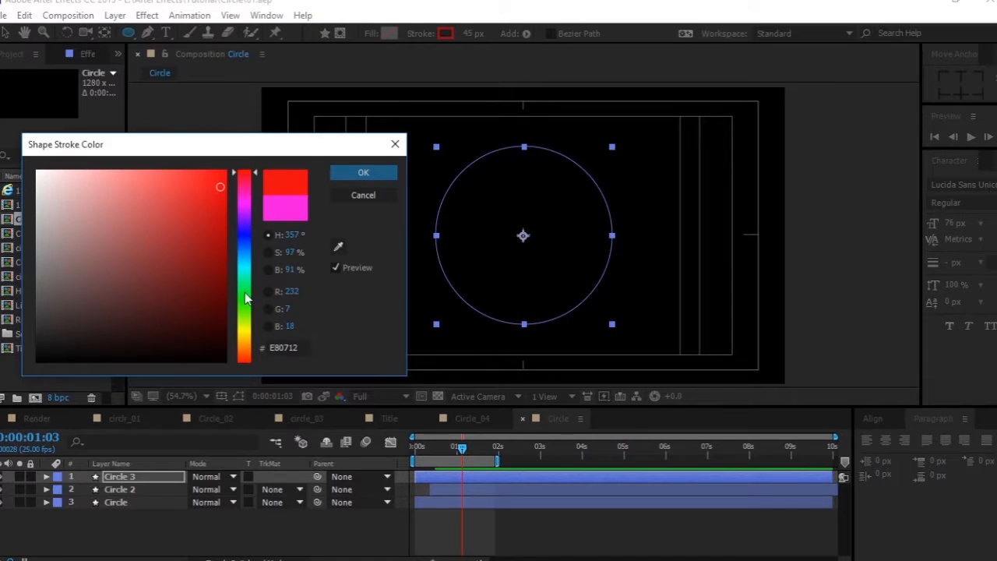
{"action": "left_click_drag", "start_coordinate": [244, 297], "coordinate": [245, 329]}
{"action": "left_click", "coordinate": [211, 171]}
{"action": "left_click", "coordinate": [376, 177]}
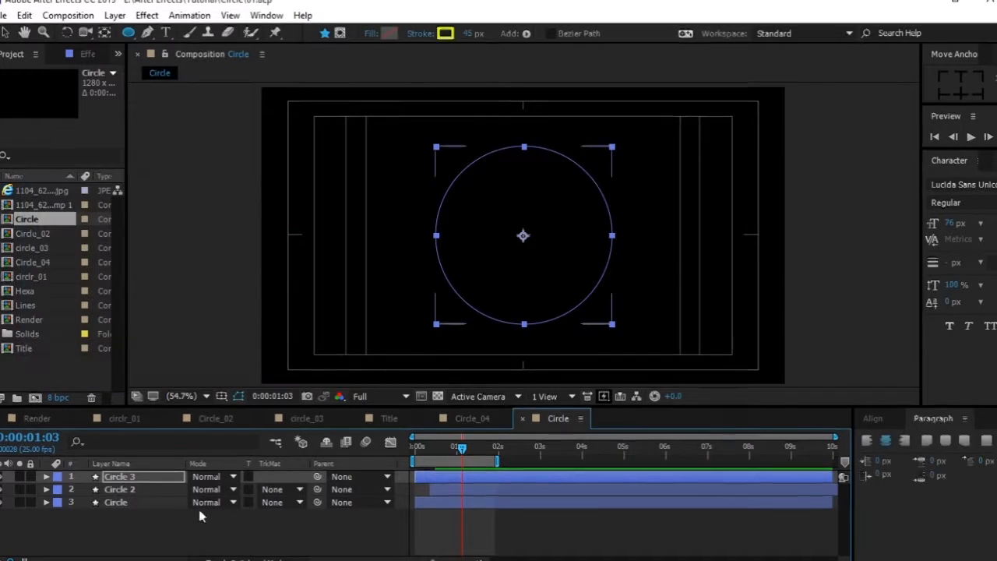
Shift the Circle 3 layer to start at about 0.7 seconds and preview the staggered circles.
{"action": "left_click_drag", "start_coordinate": [436, 476], "coordinate": [464, 475]}
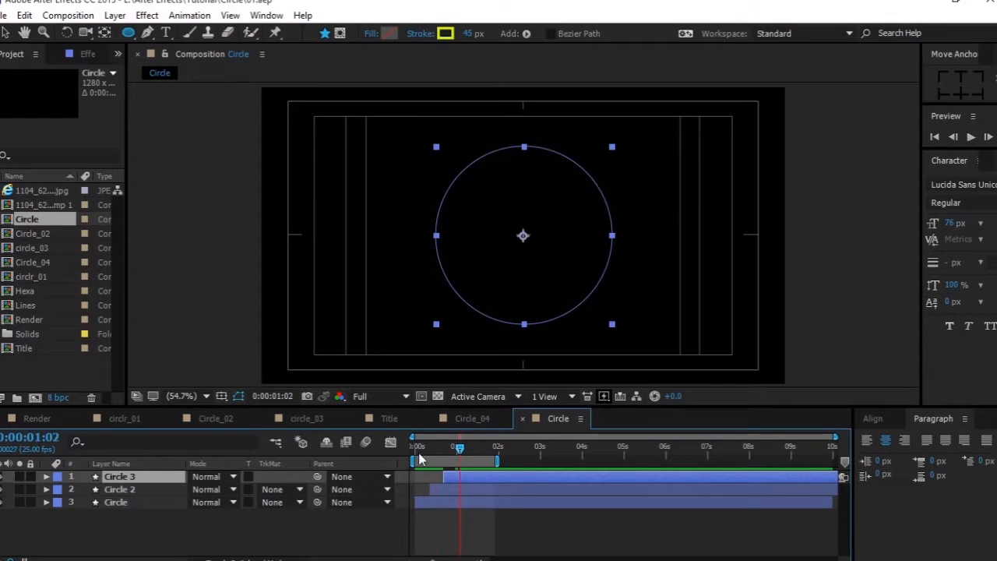
{"action": "key", "text": "space"}
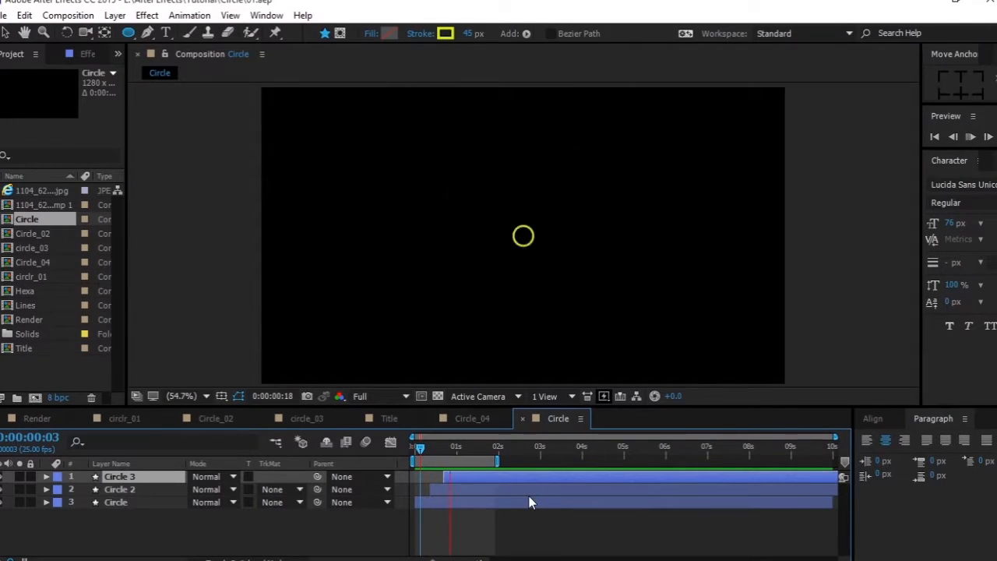
{"action": "key", "text": "space"}
{"action": "key", "text": "space"}
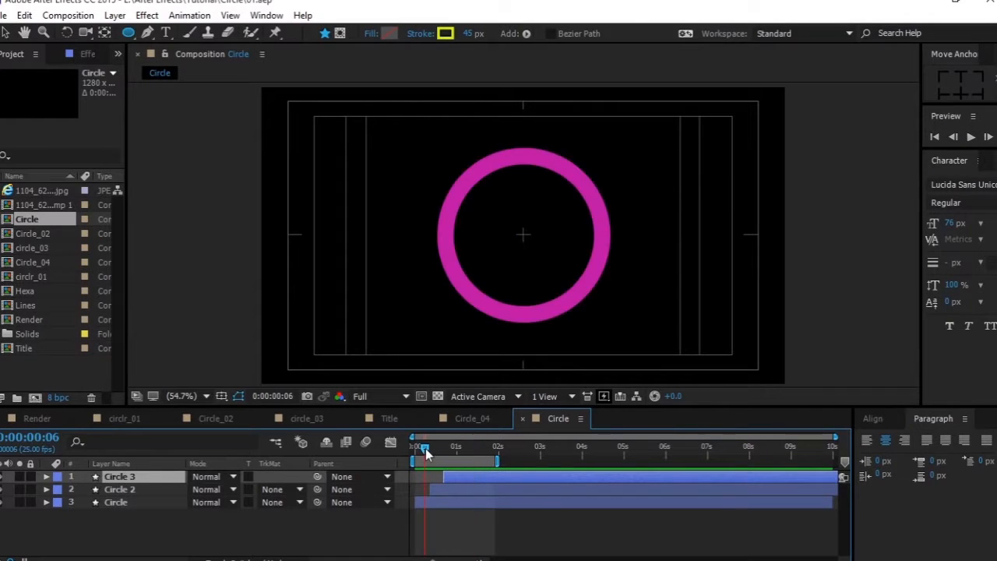
{"action": "key", "text": "space"}
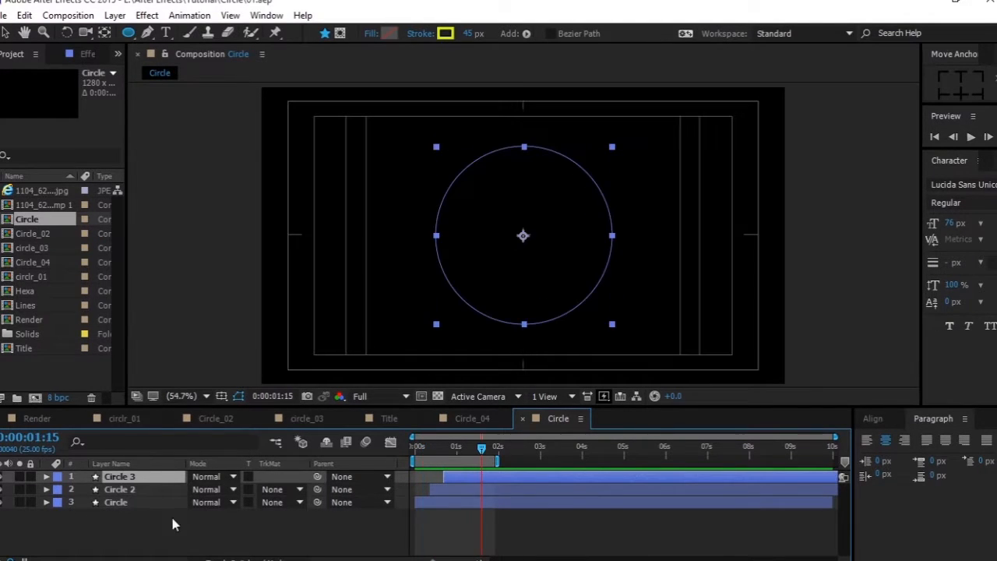
Examine the finished pop-up elements in the Render composition around frames 6 to 11, and return to the Circle composition.
{"action": "left_click", "coordinate": [36, 418]}
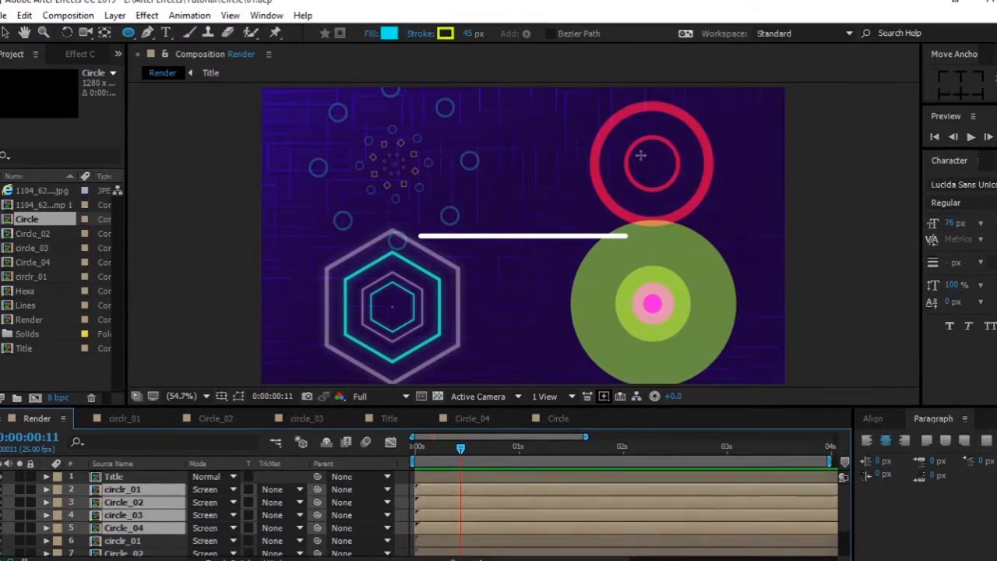
{"action": "left_click_drag", "start_coordinate": [460, 446], "coordinate": [437, 463]}
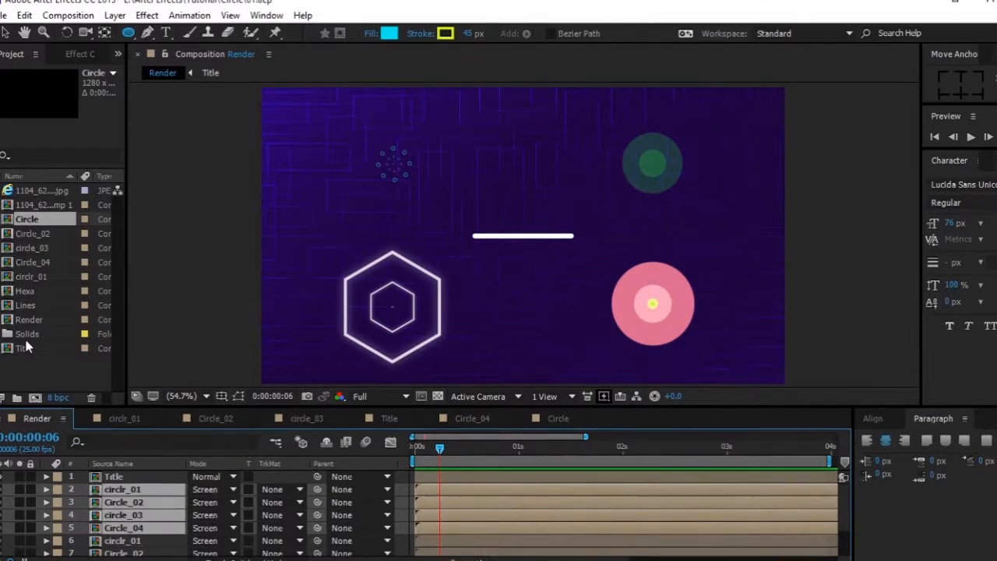
{"action": "double_click", "coordinate": [41, 221]}
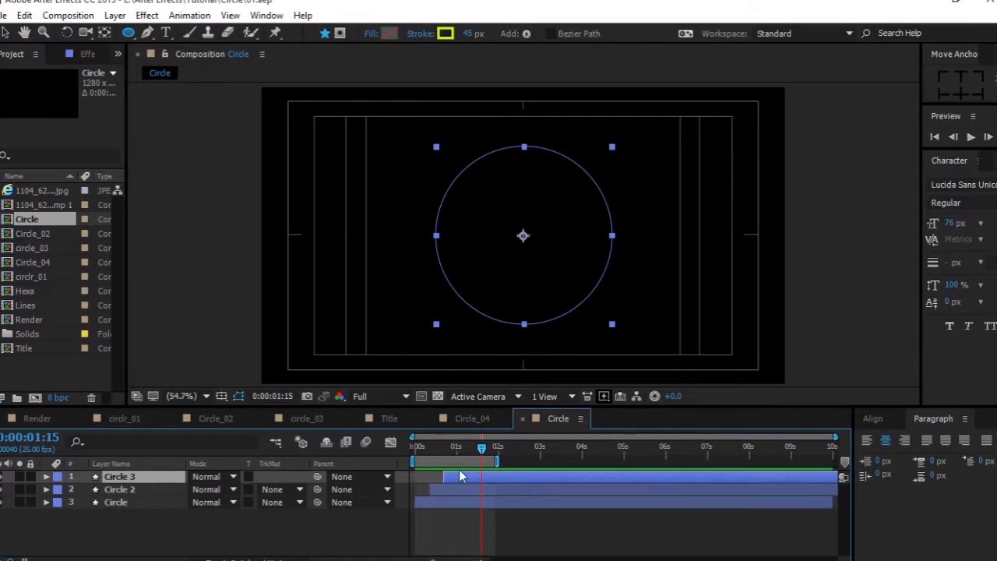
{"action": "left_click_drag", "start_coordinate": [481, 453], "coordinate": [459, 449]}
Hide the three circle layers and add a new empty shape layer to the Circle composition.
{"action": "left_click_drag", "start_coordinate": [190, 527], "coordinate": [131, 478]}
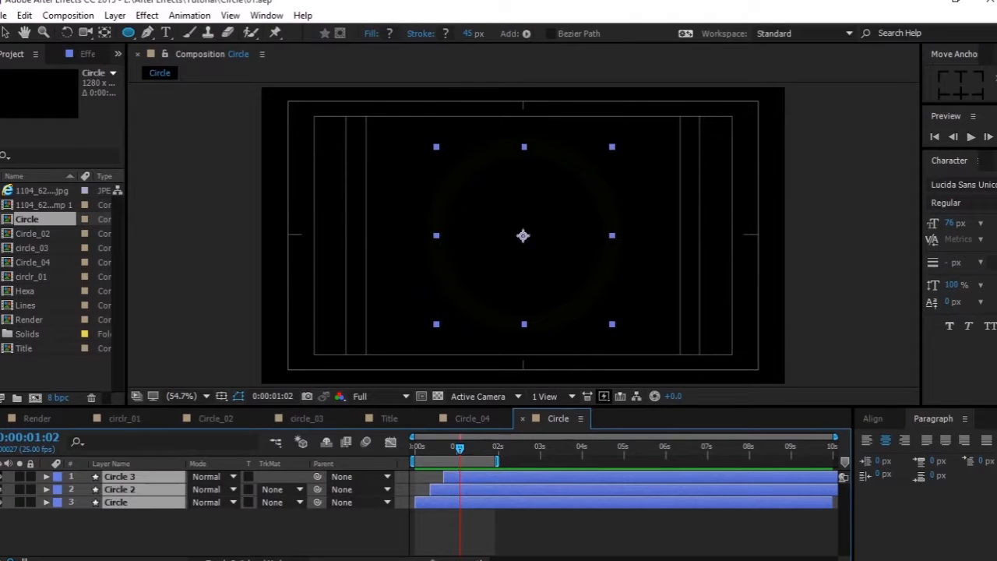
{"action": "left_click", "coordinate": [176, 519]}
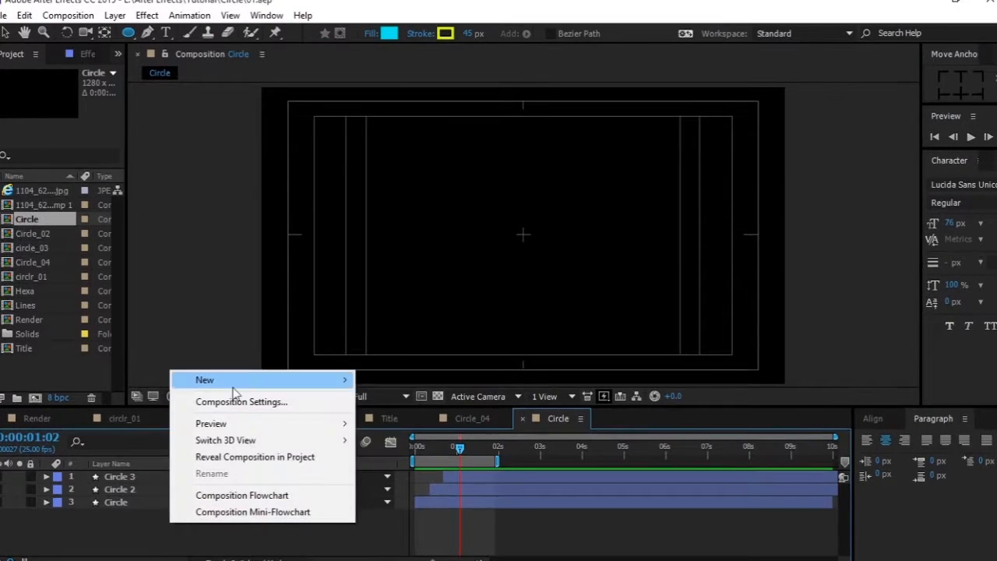
{"action": "mouse_move", "coordinate": [227, 380]}
{"action": "left_click", "coordinate": [436, 490]}
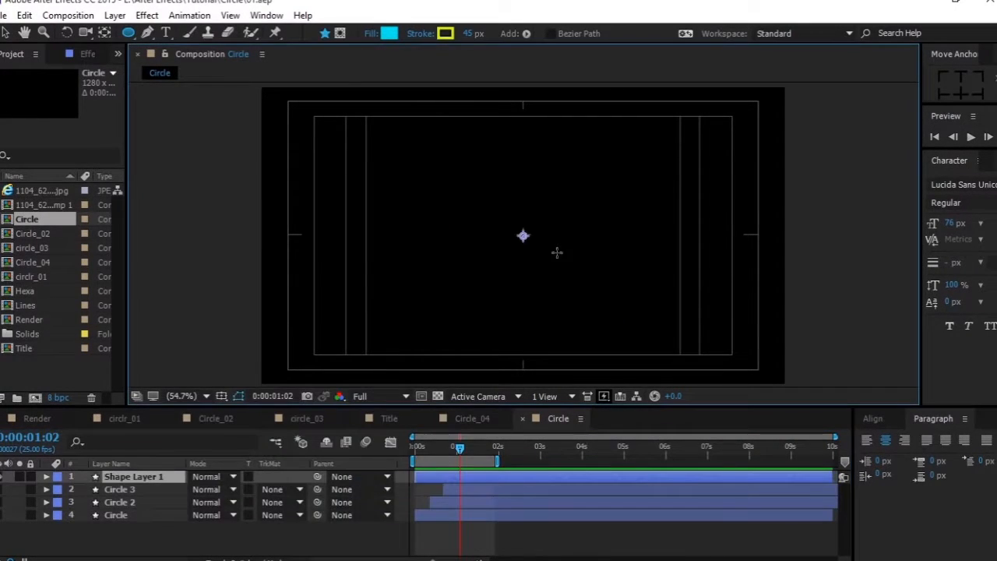
Activate the Pen tool with the fill set to None and the stroke width set to 5 px.
{"action": "left_click", "coordinate": [148, 32]}
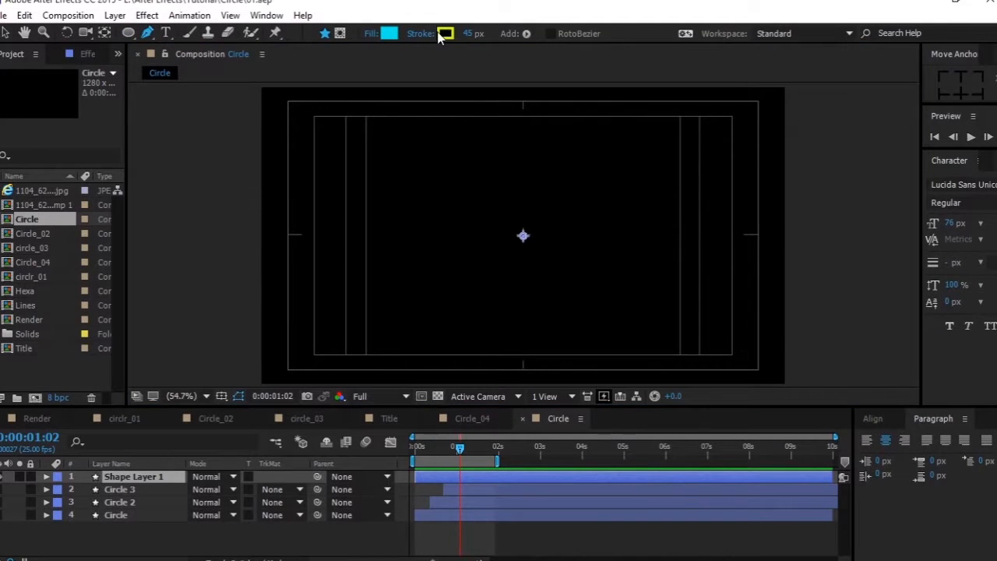
{"action": "left_click", "coordinate": [372, 33]}
{"action": "left_click", "coordinate": [421, 240]}
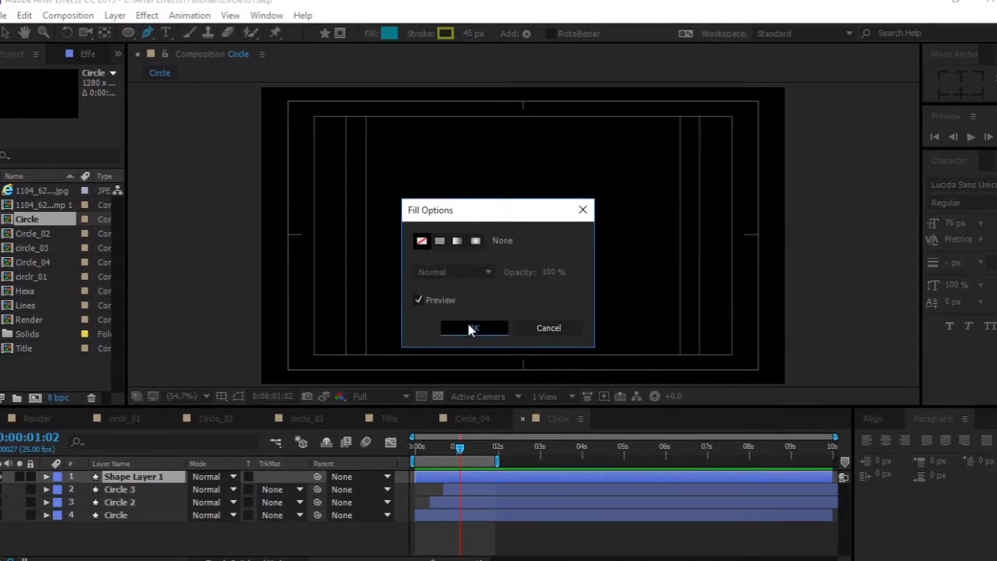
{"action": "left_click", "coordinate": [472, 327]}
{"action": "left_click", "coordinate": [469, 33]}
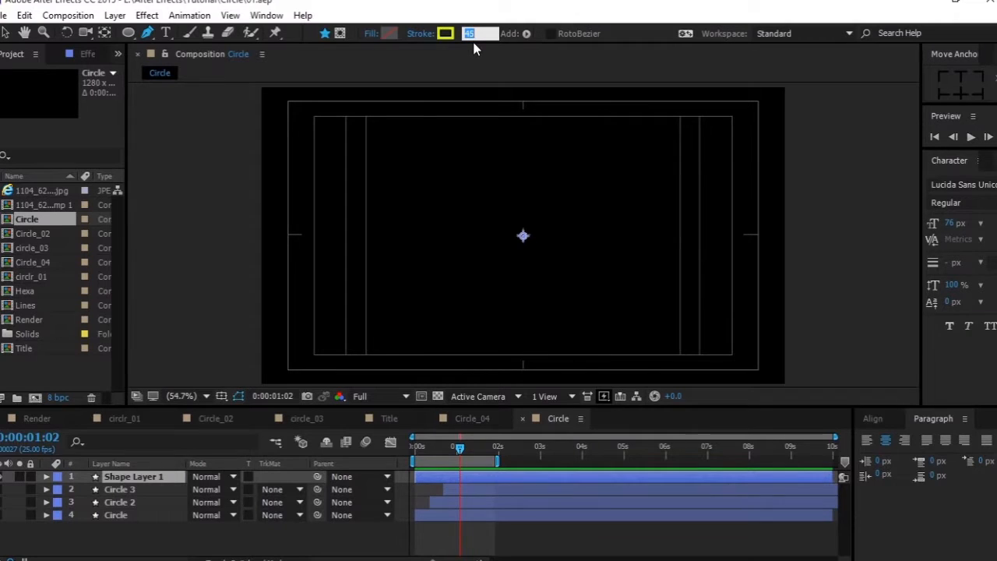
{"action": "type", "text": "5"}
{"action": "key", "text": "Return"}
Set the shape stroke color to near-white.
{"action": "left_click", "coordinate": [445, 34]}
{"action": "left_click_drag", "start_coordinate": [84, 207], "coordinate": [39, 176]}
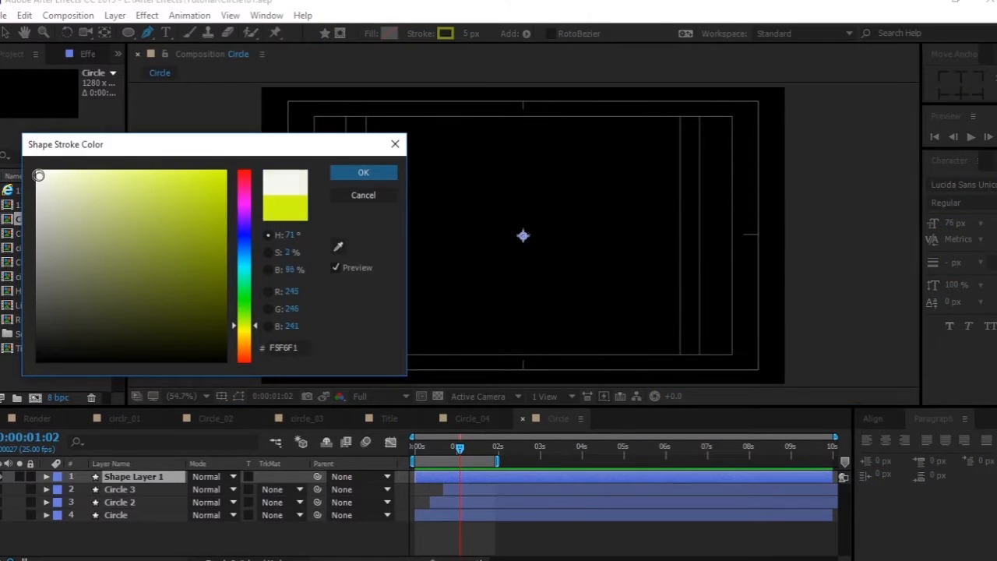
{"action": "left_click", "coordinate": [363, 172]}
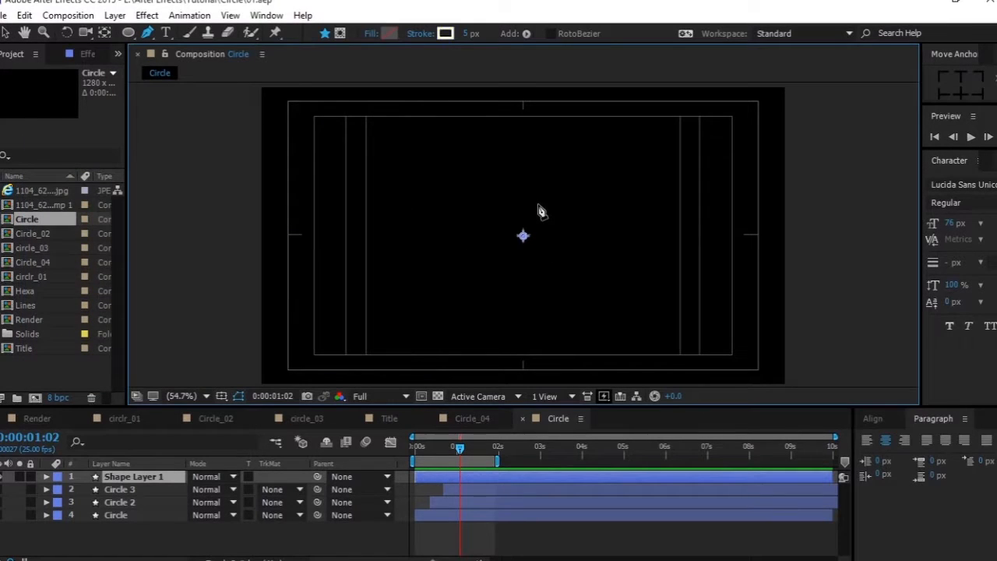
Draw a straight vertical line from the upper middle of the frame down to the composition's center.
{"action": "left_click", "coordinate": [523, 138]}
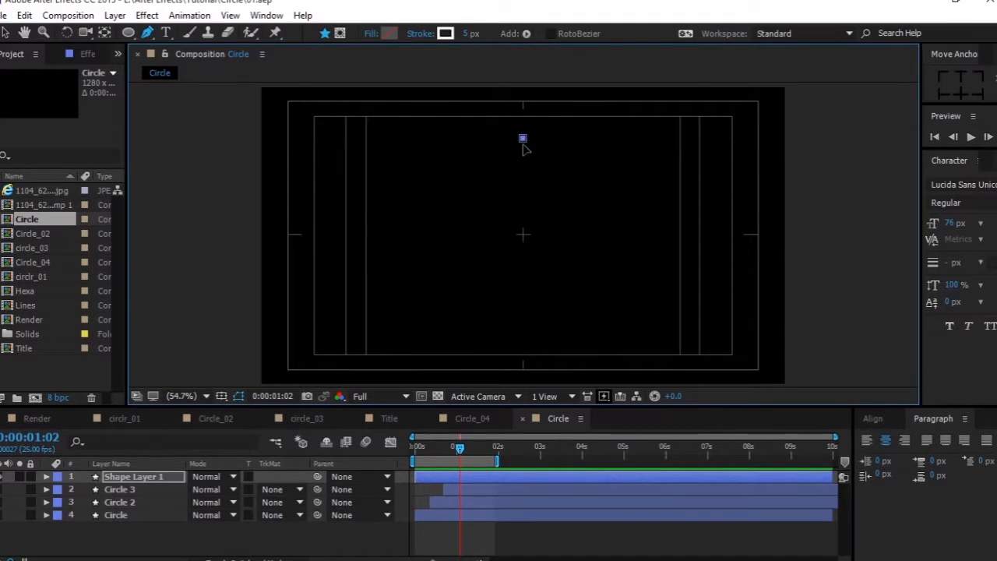
{"action": "left_click", "coordinate": [523, 232]}
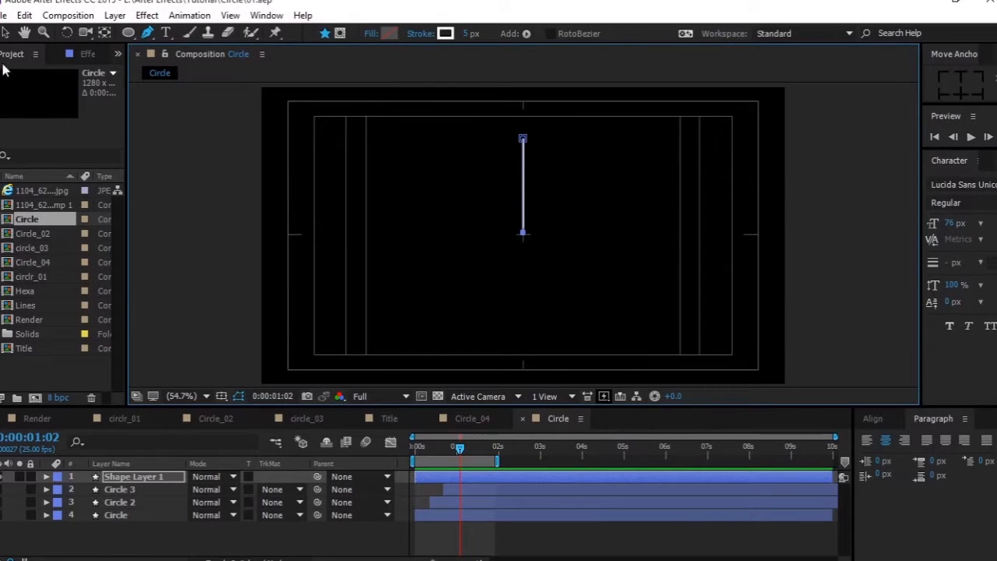
{"action": "left_click", "coordinate": [5, 32]}
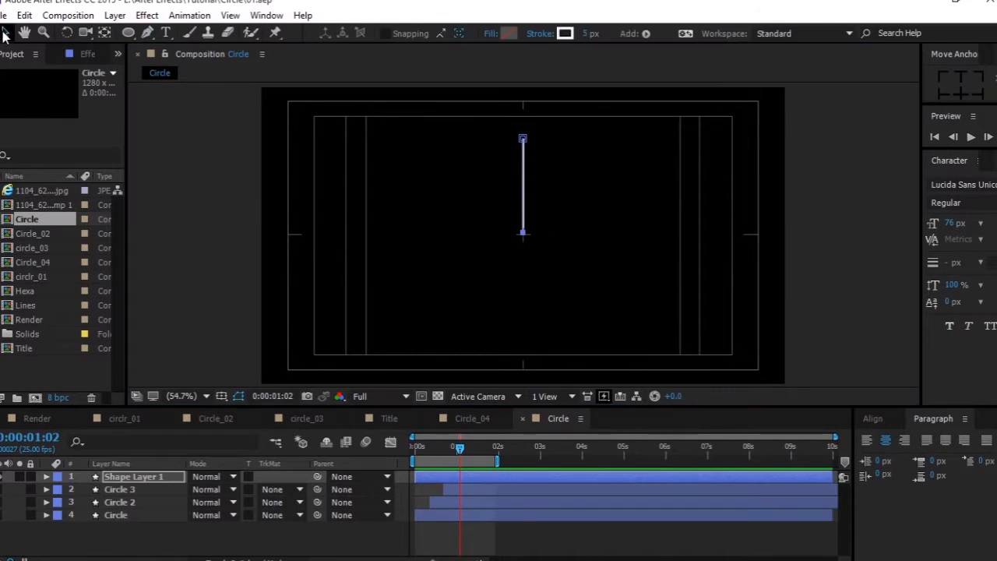
Rename the new shape layer as Line.
{"action": "left_click", "coordinate": [47, 476]}
{"action": "key", "text": "Return"}
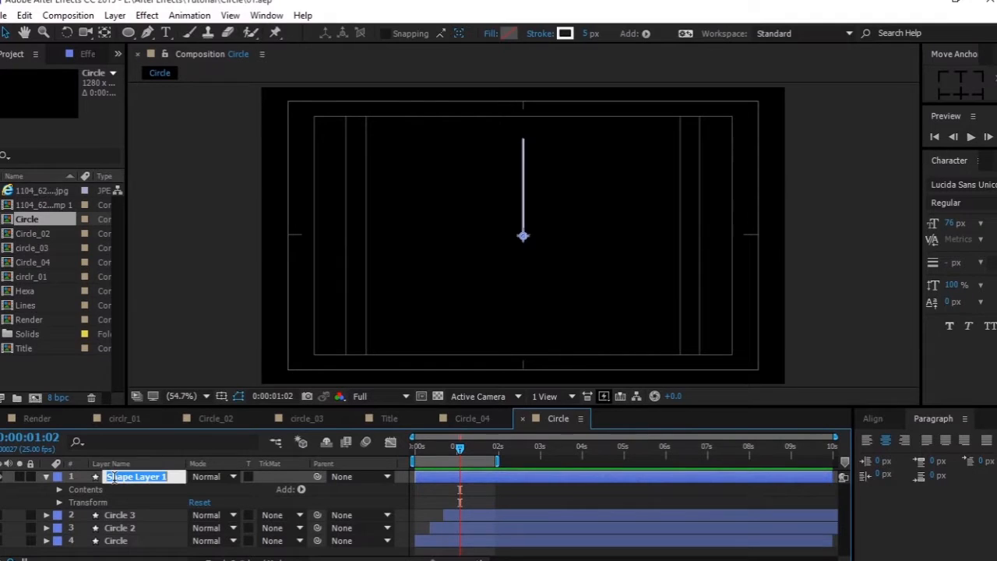
{"action": "type", "text": "Line"}
{"action": "key", "text": "Return"}
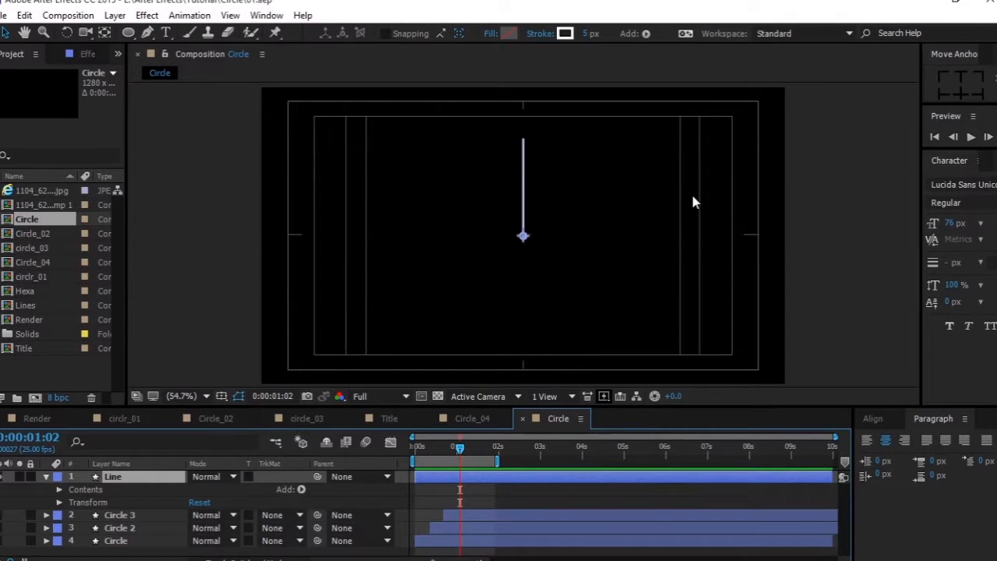
Delete Fill 1 from Shape 1 in the contents of the Line layer.
{"action": "scroll", "coordinate": [552, 247], "scroll_direction": "up", "scroll_amount": 2}
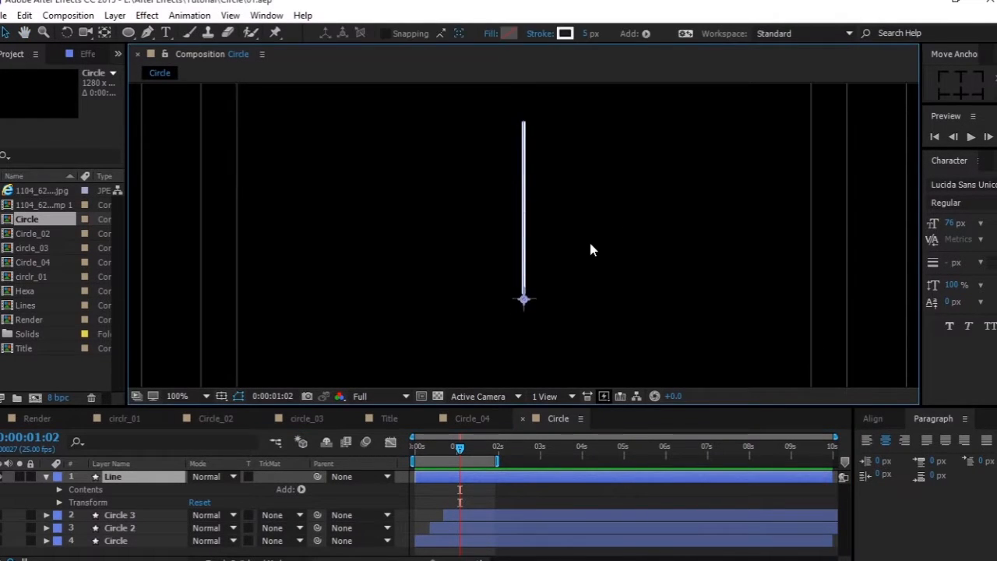
{"action": "scroll", "coordinate": [590, 245], "scroll_direction": "down", "scroll_amount": 1}
{"action": "scroll", "coordinate": [590, 245], "scroll_direction": "up", "scroll_amount": 1}
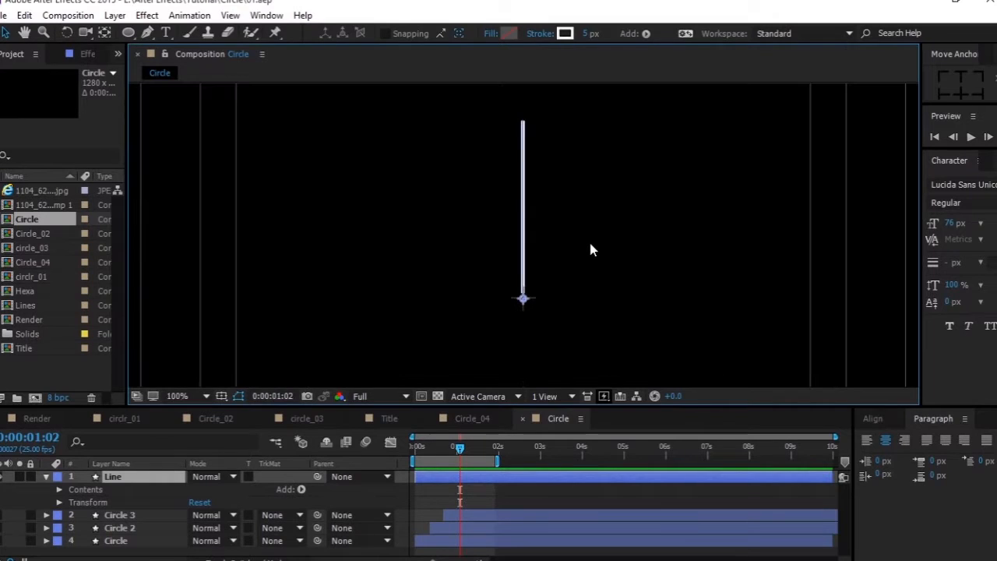
{"action": "left_click", "coordinate": [57, 489]}
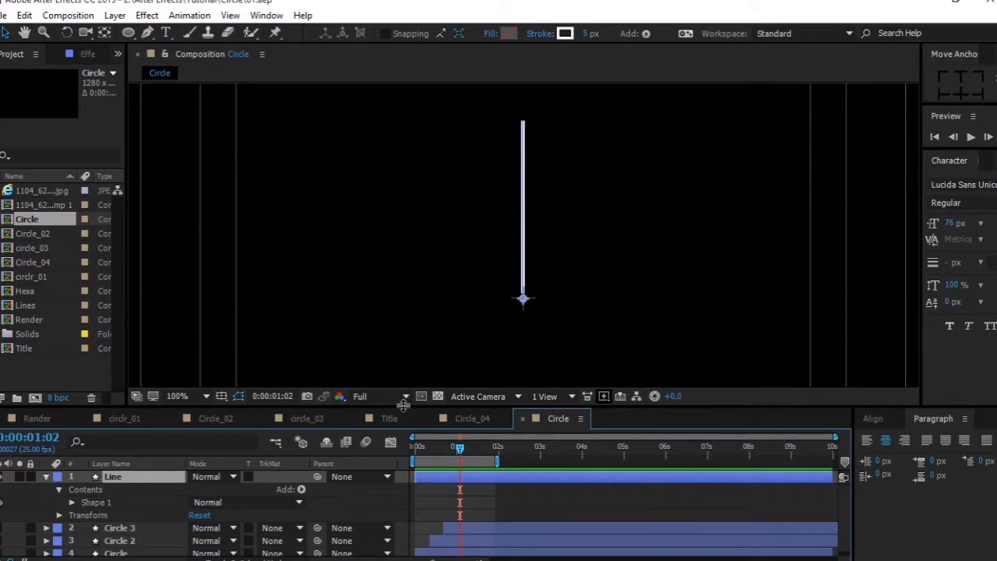
{"action": "left_click_drag", "start_coordinate": [406, 407], "coordinate": [406, 356]}
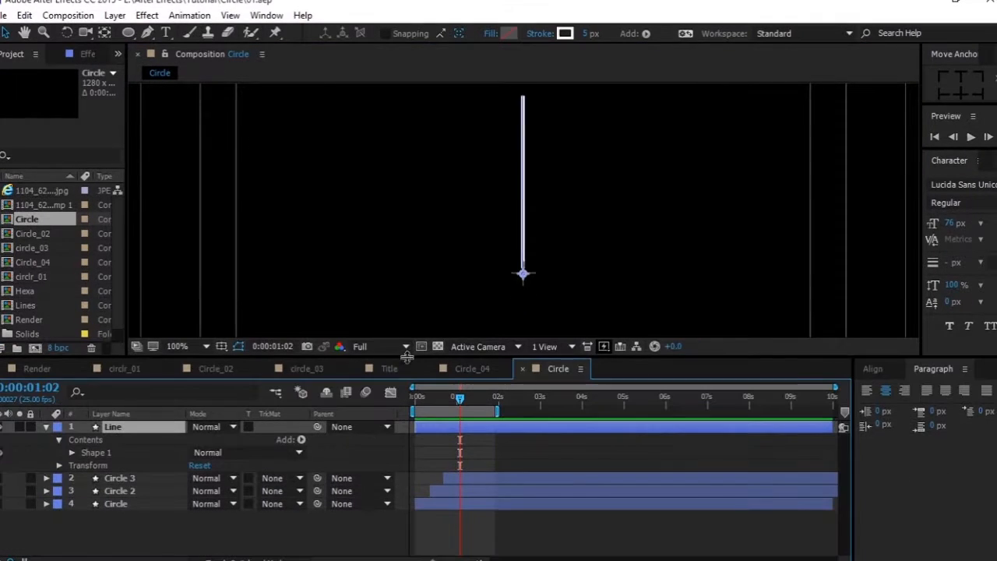
{"action": "left_click", "coordinate": [71, 453]}
{"action": "left_click", "coordinate": [114, 489]}
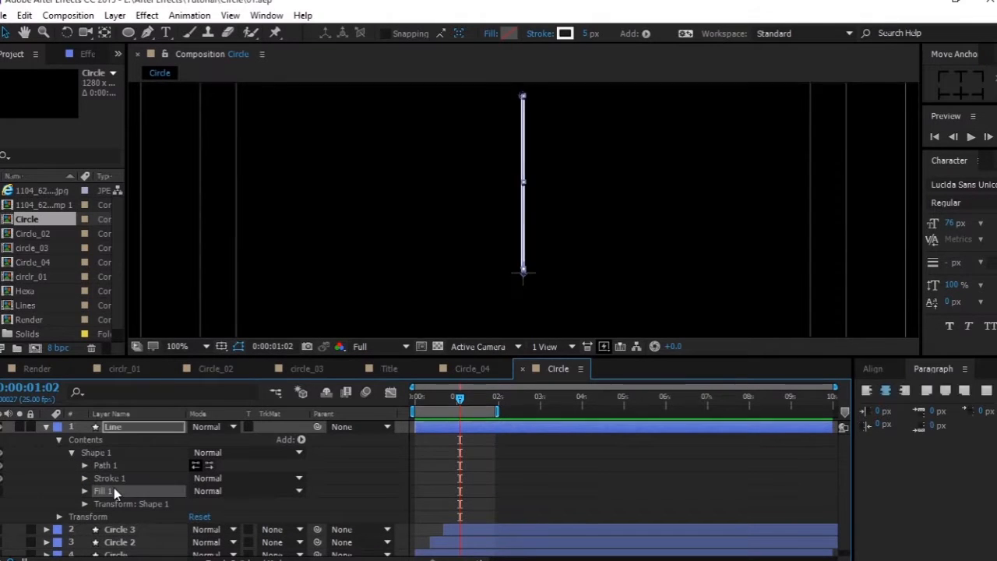
{"action": "key", "text": "Delete"}
Set the line cap of Stroke 1 on the Line layer to Round Cap and review the stroke settings.
{"action": "left_click", "coordinate": [85, 479]}
{"action": "scroll", "coordinate": [274, 480], "scroll_direction": "down", "scroll_amount": 3}
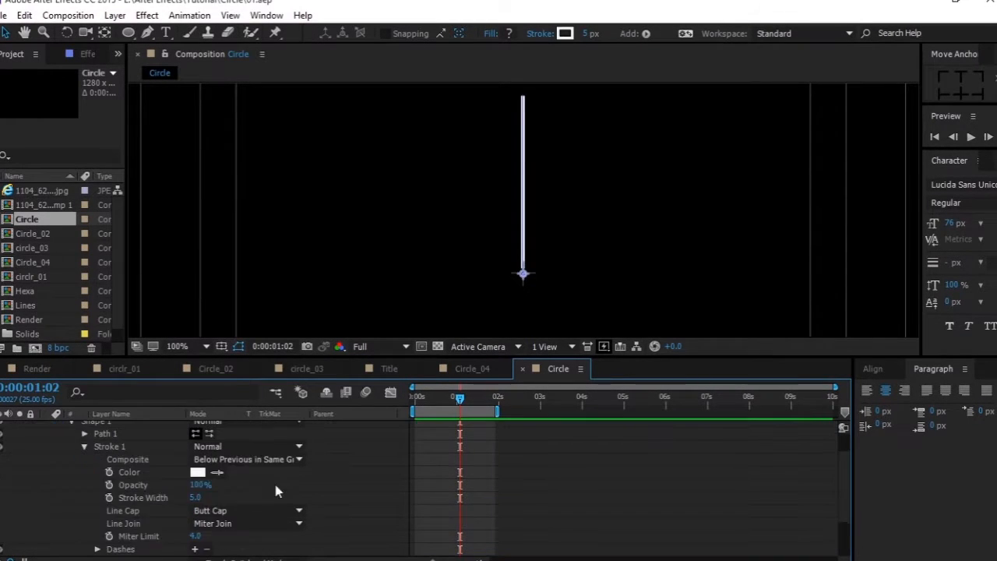
{"action": "left_click", "coordinate": [233, 472]}
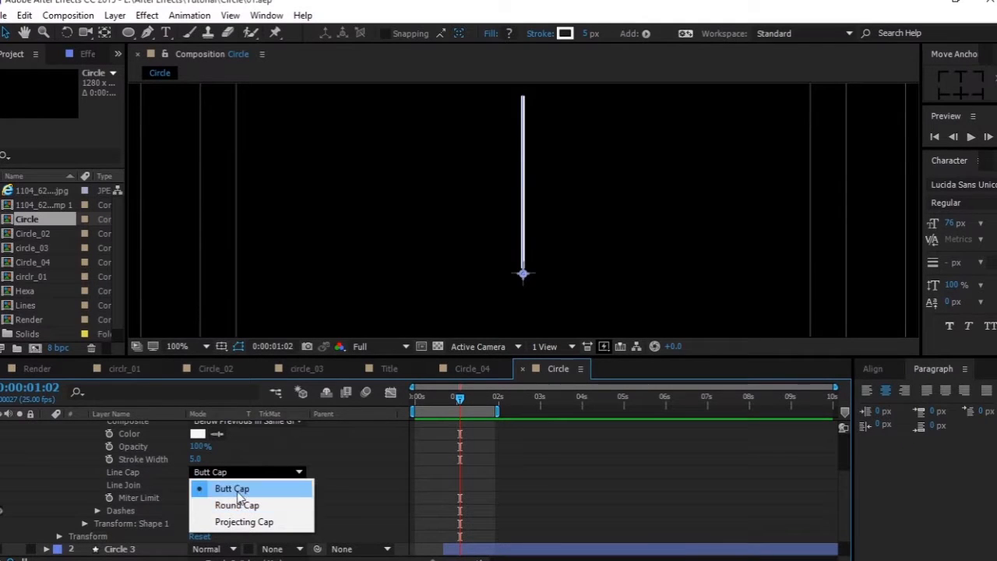
{"action": "left_click", "coordinate": [246, 506]}
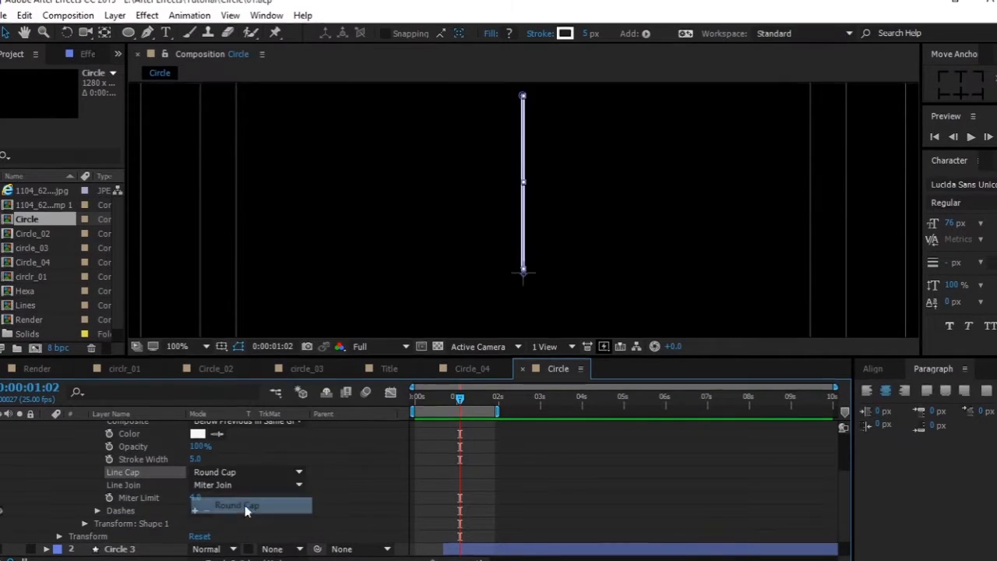
{"action": "scroll", "coordinate": [189, 477], "scroll_direction": "up", "scroll_amount": 2}
{"action": "scroll", "coordinate": [186, 473], "scroll_direction": "up", "scroll_amount": 1}
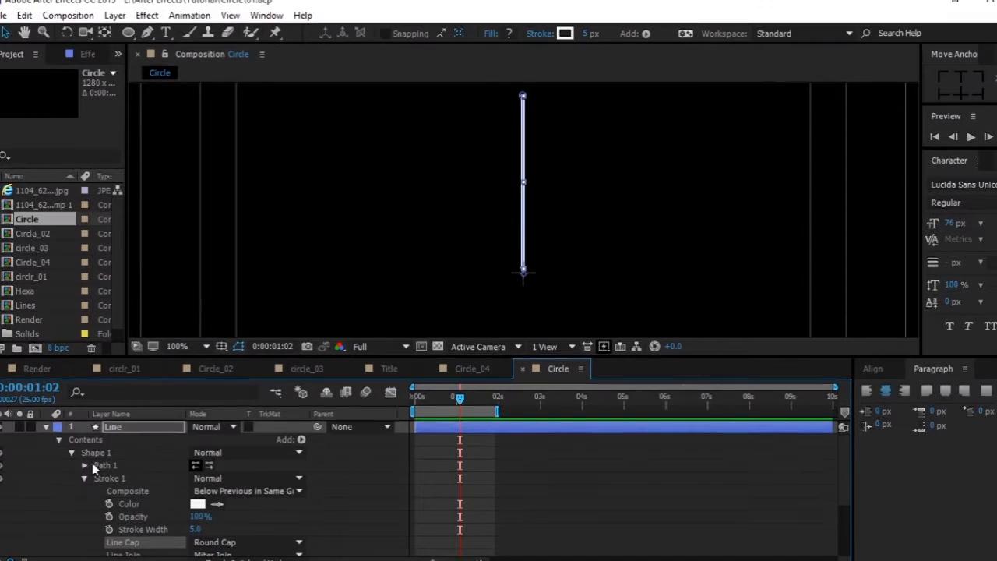
{"action": "left_click", "coordinate": [84, 478]}
{"action": "left_click", "coordinate": [362, 304]}
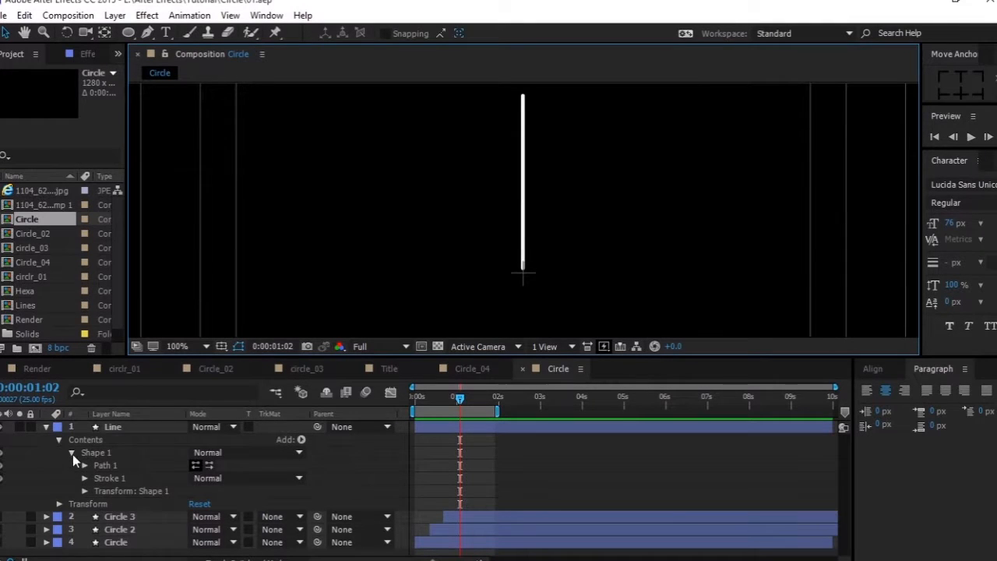
{"action": "left_click", "coordinate": [84, 478]}
{"action": "scroll", "coordinate": [238, 489], "scroll_direction": "down", "scroll_amount": 1}
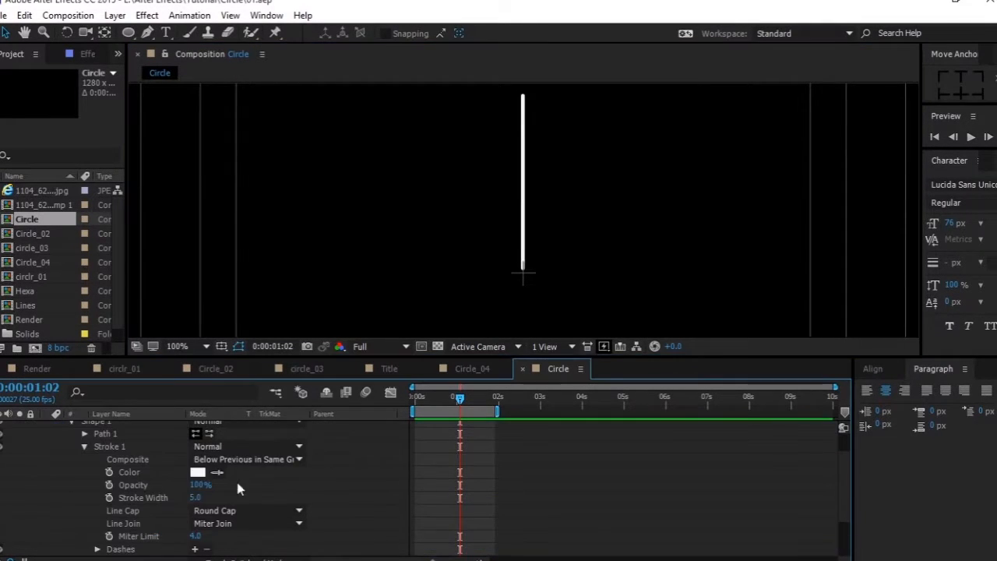
{"action": "scroll", "coordinate": [163, 496], "scroll_direction": "down", "scroll_amount": 1}
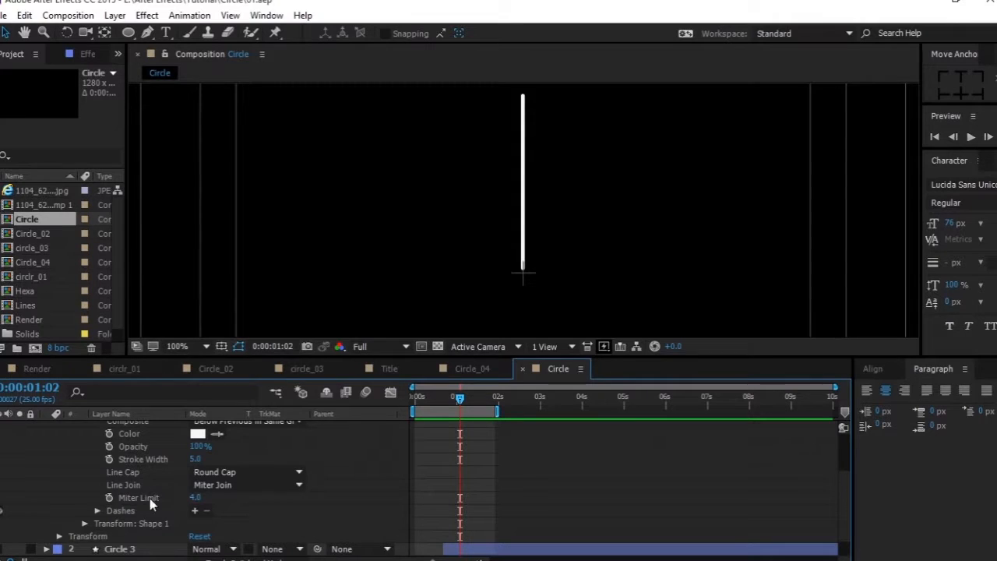
{"action": "scroll", "coordinate": [227, 452], "scroll_direction": "up", "scroll_amount": 3}
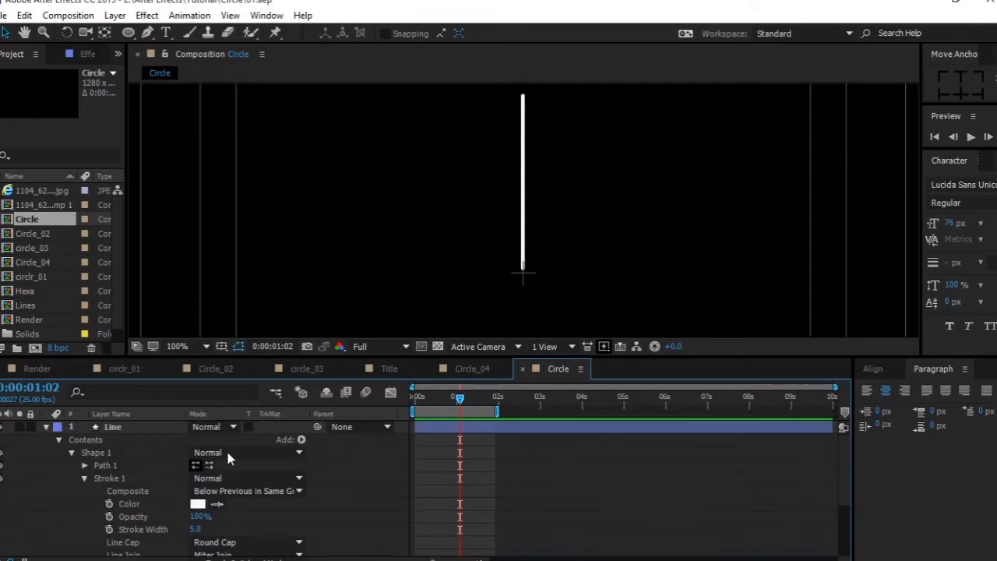
{"action": "left_click", "coordinate": [86, 444]}
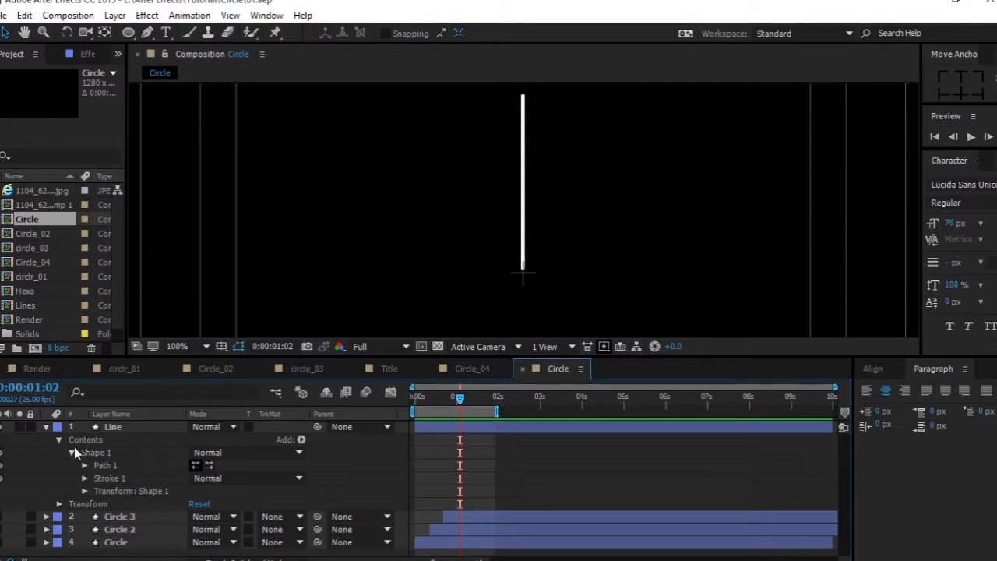
Add Trim Paths to the Line layer and set Start and End keyframes at 100% at 0:00:00:14.
{"action": "left_click", "coordinate": [301, 440]}
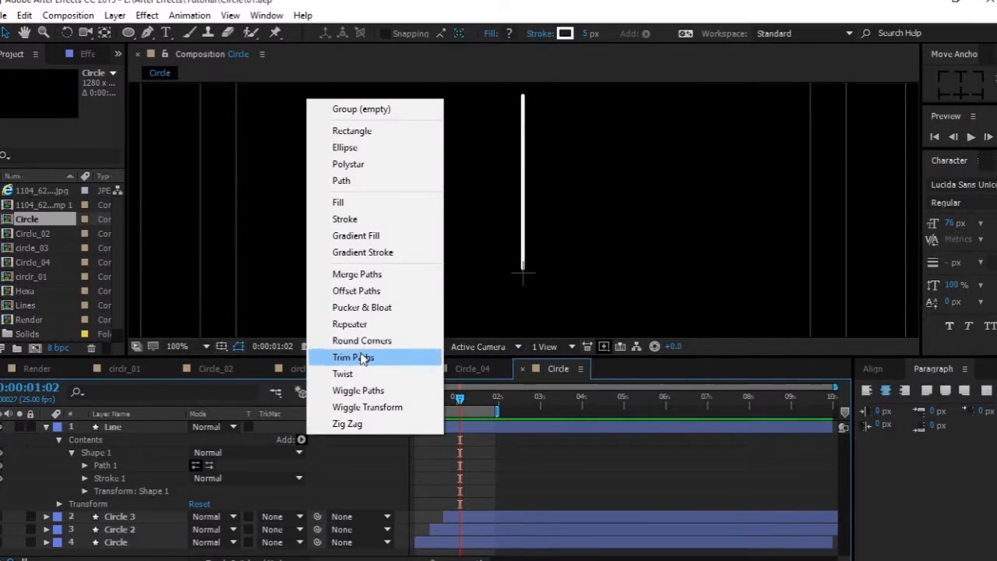
{"action": "left_click", "coordinate": [362, 359]}
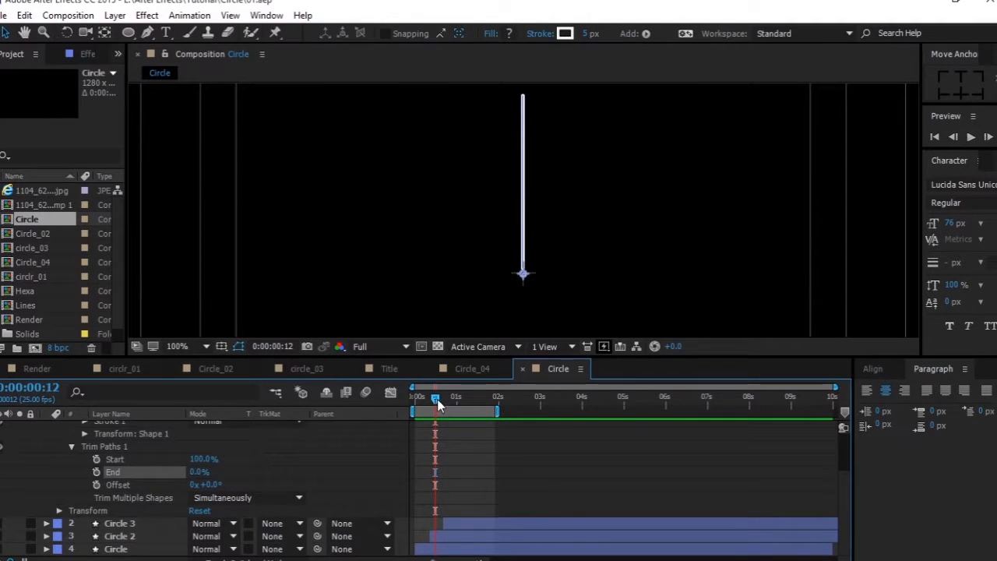
{"action": "left_click_drag", "start_coordinate": [437, 397], "coordinate": [440, 397]}
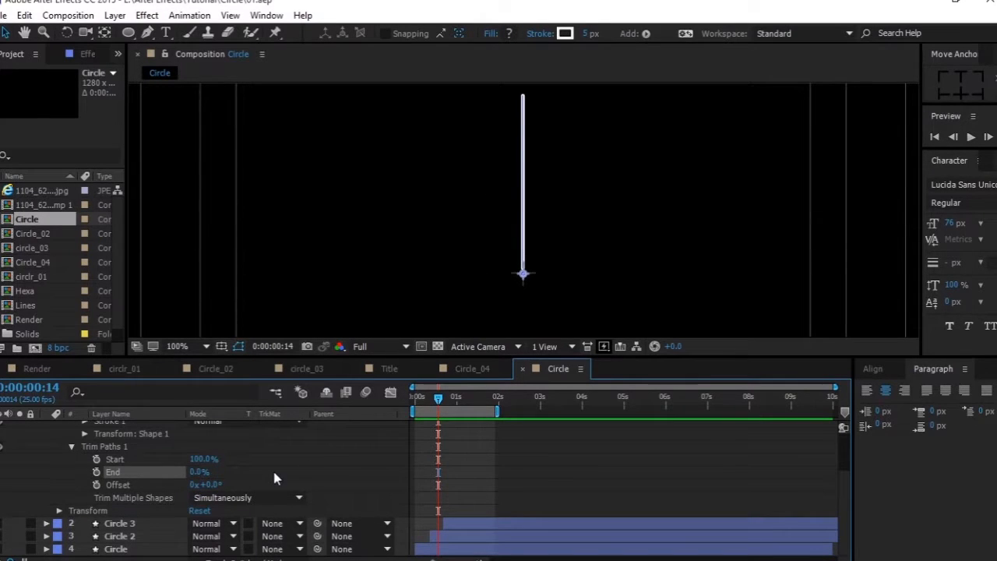
{"action": "left_click", "coordinate": [96, 460]}
{"action": "left_click", "coordinate": [95, 472]}
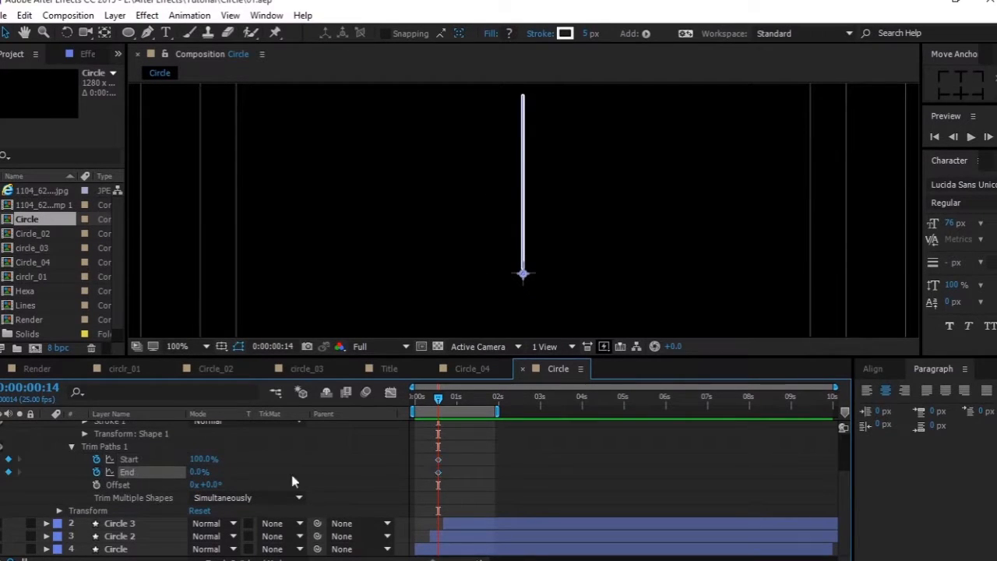
{"action": "mouse_move", "coordinate": [204, 459]}
{"action": "left_mouse_down"}
{"action": "mouse_move", "coordinate": [174, 470]}
{"action": "mouse_move", "coordinate": [299, 472]}
{"action": "left_mouse_up"}
{"action": "key", "text": "ctrl+z"}
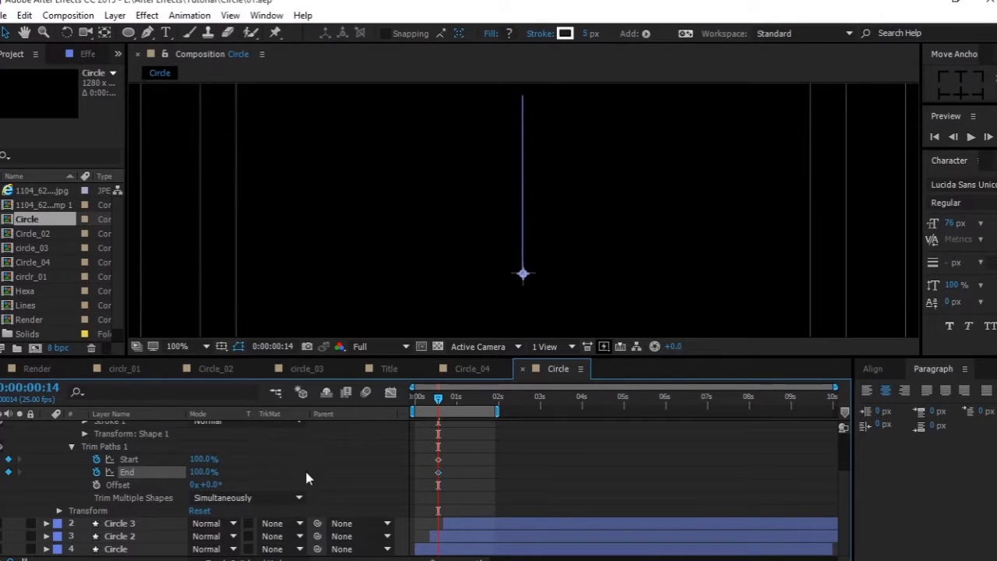
At 0:00:01:10, keyframe both the Start and End values of Trim Paths 1 at 0%.
{"action": "left_click_drag", "start_coordinate": [439, 397], "coordinate": [472, 398]}
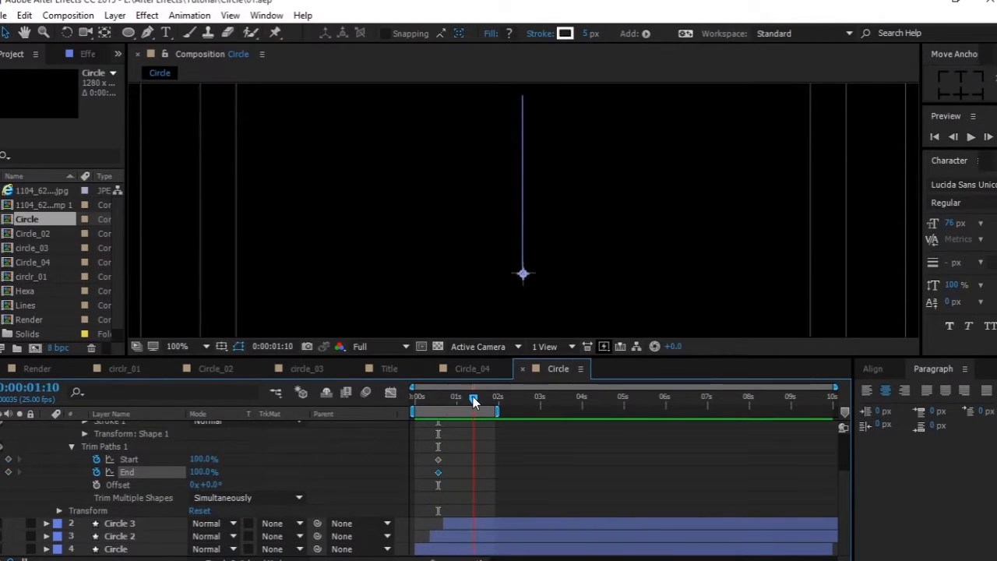
{"action": "left_click_drag", "start_coordinate": [204, 459], "coordinate": [144, 461]}
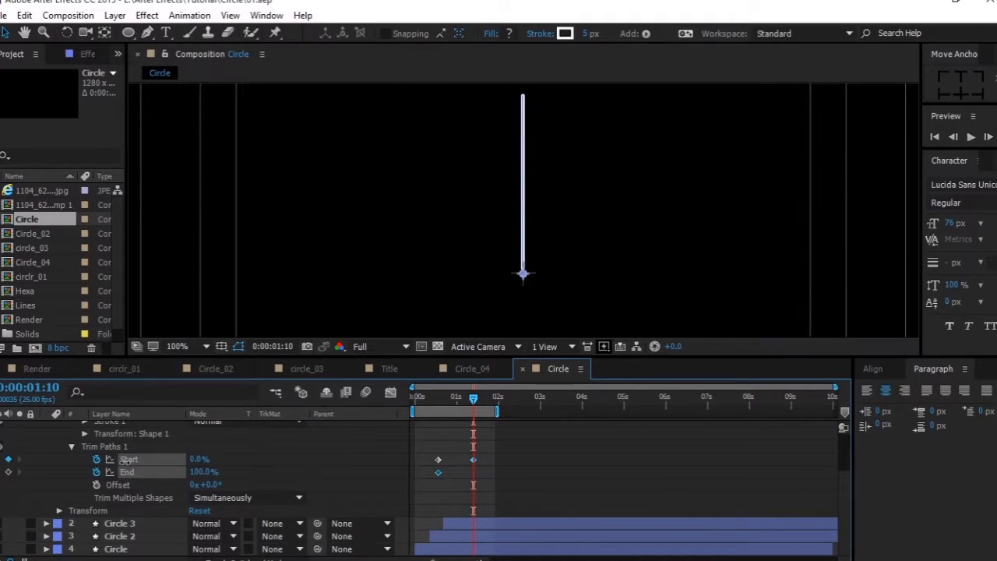
{"action": "mouse_move", "coordinate": [201, 476]}
{"action": "left_mouse_down"}
{"action": "mouse_move", "coordinate": [144, 476]}
{"action": "mouse_move", "coordinate": [153, 470]}
{"action": "left_mouse_up"}
Delay the two Start keyframes to about 1.2 and 2 seconds and preview the line animation.
{"action": "mouse_move", "coordinate": [479, 452]}
{"action": "left_mouse_down"}
{"action": "mouse_move", "coordinate": [426, 464]}
{"action": "mouse_move", "coordinate": [462, 460]}
{"action": "left_mouse_up"}
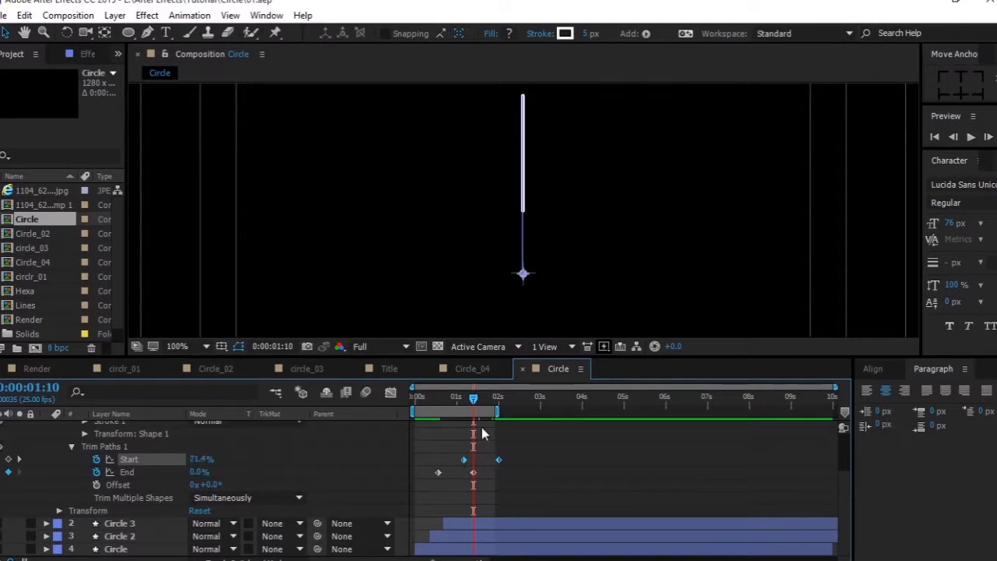
{"action": "left_click_drag", "start_coordinate": [472, 398], "coordinate": [420, 398]}
{"action": "key", "text": "space"}
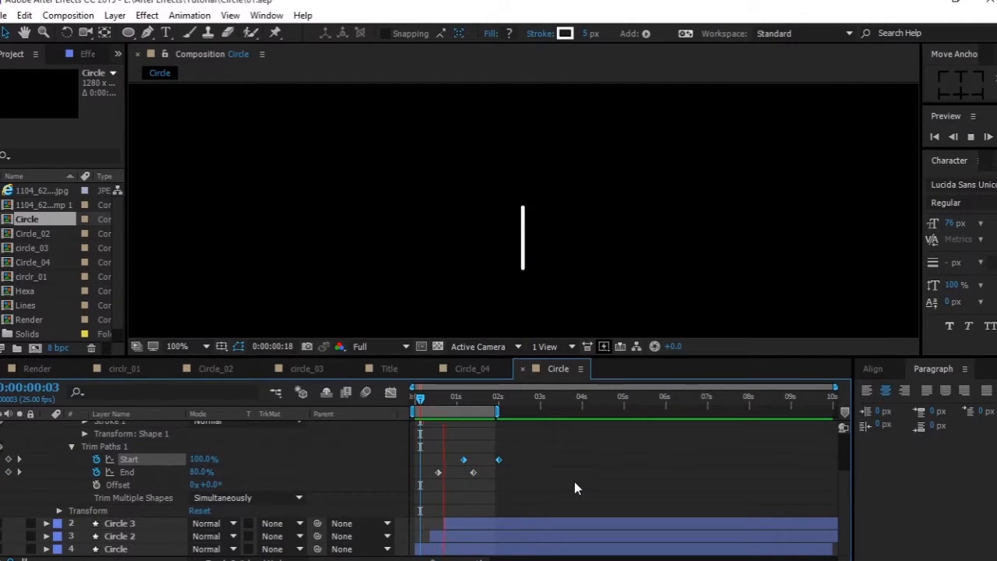
{"action": "key", "text": "space"}
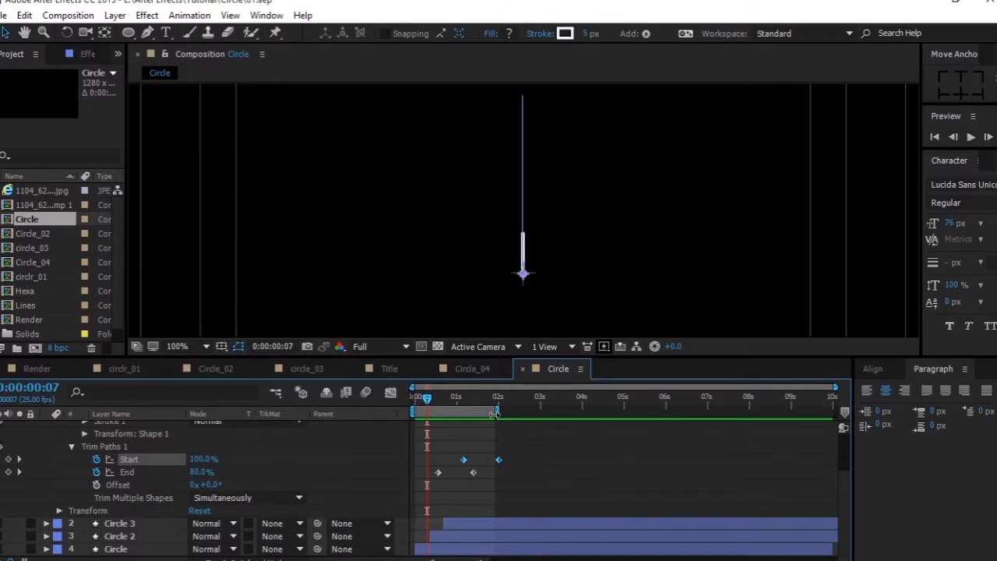
Extend the work area to about 3.5 seconds and tighten the trim keyframes: Start at about 0.9 and 1.6 seconds, End at about 0.6 and 1.2.
{"action": "left_click_drag", "start_coordinate": [497, 411], "coordinate": [560, 413]}
{"action": "left_click_drag", "start_coordinate": [504, 455], "coordinate": [430, 496]}
{"action": "left_click", "coordinate": [475, 466]}
{"action": "left_click", "coordinate": [488, 460]}
{"action": "left_click", "coordinate": [500, 441]}
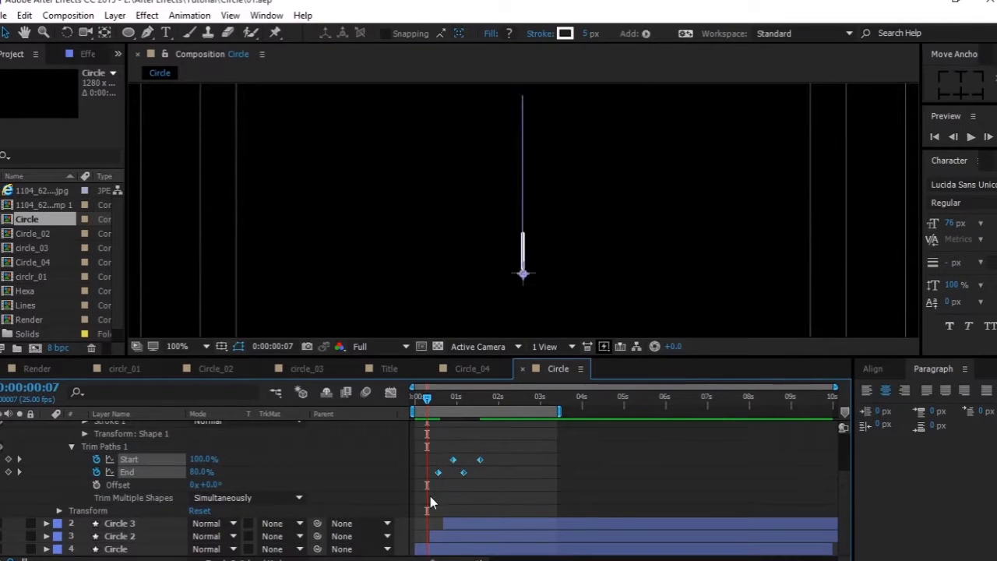
Ease the Start and End keyframes of Trim Paths 1 into steep mid-motion speed peaks and preview the line.
{"action": "left_click", "coordinate": [390, 392]}
{"action": "left_click_drag", "start_coordinate": [518, 468], "coordinate": [465, 442]}
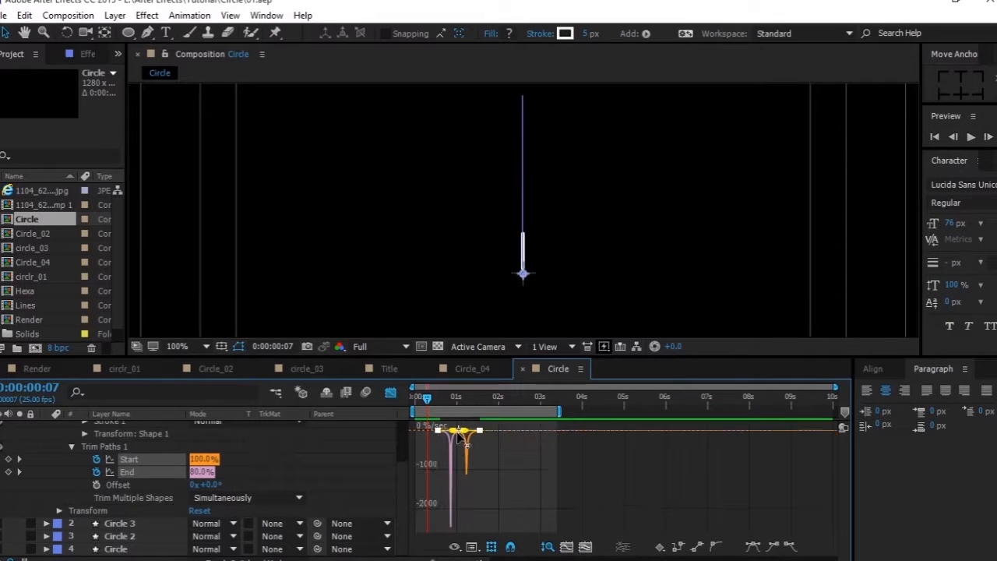
{"action": "key", "text": "space"}
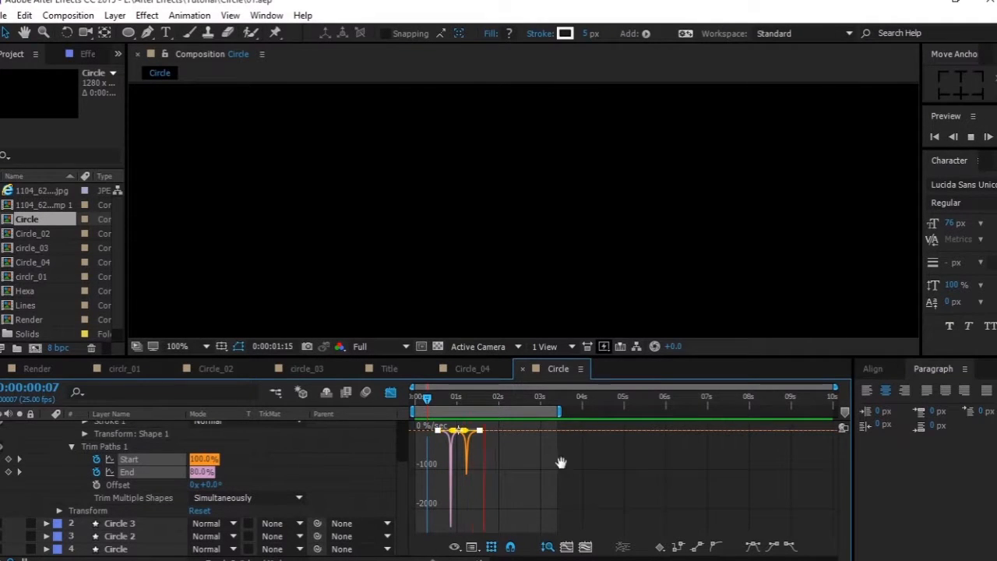
{"action": "key", "text": "space"}
Add a dash to Stroke 1 of the Line layer's Shape 1.
{"action": "scroll", "coordinate": [93, 465], "scroll_direction": "up", "scroll_amount": 2}
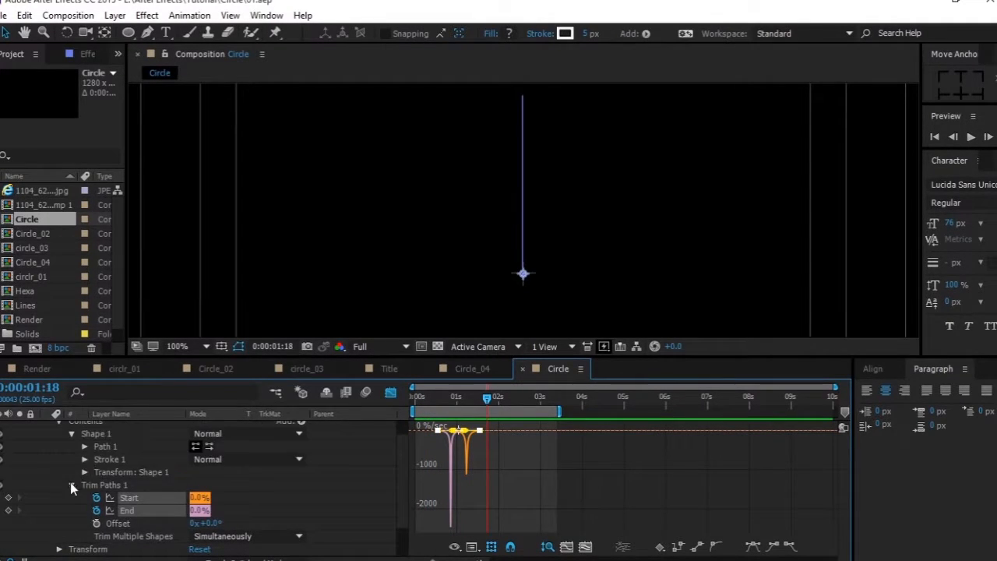
{"action": "left_click", "coordinate": [71, 484]}
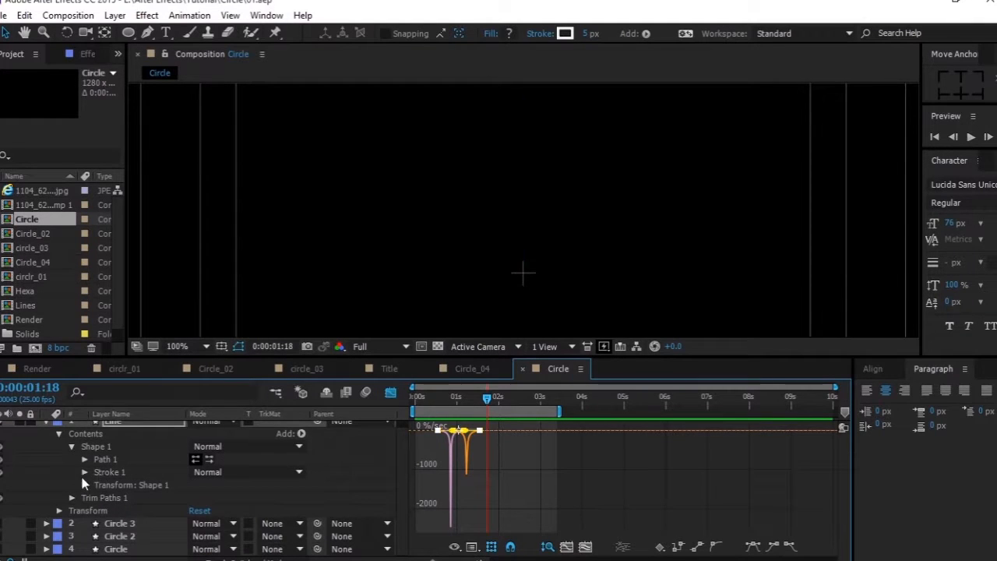
{"action": "left_click", "coordinate": [83, 472]}
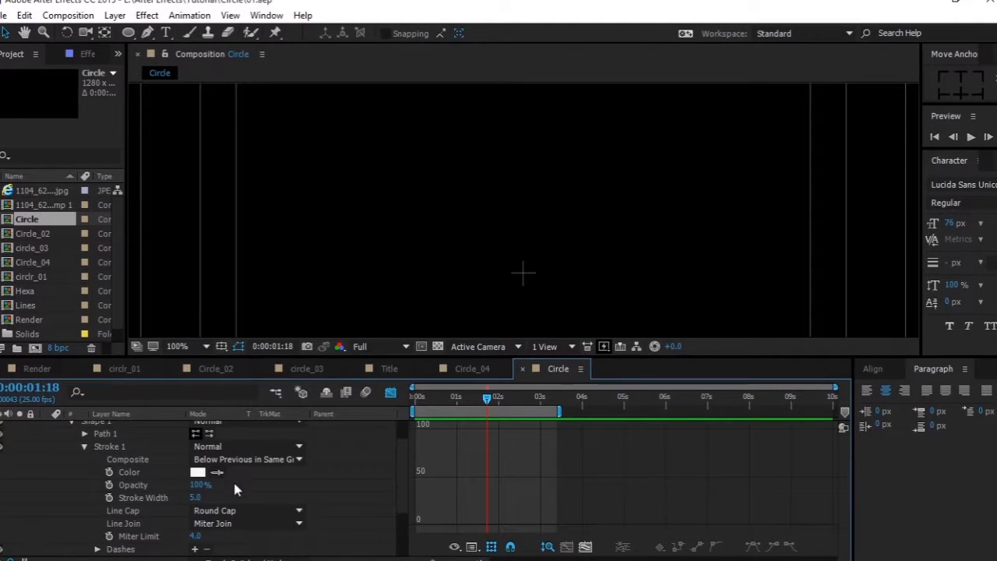
{"action": "scroll", "coordinate": [222, 487], "scroll_direction": "down", "scroll_amount": 1}
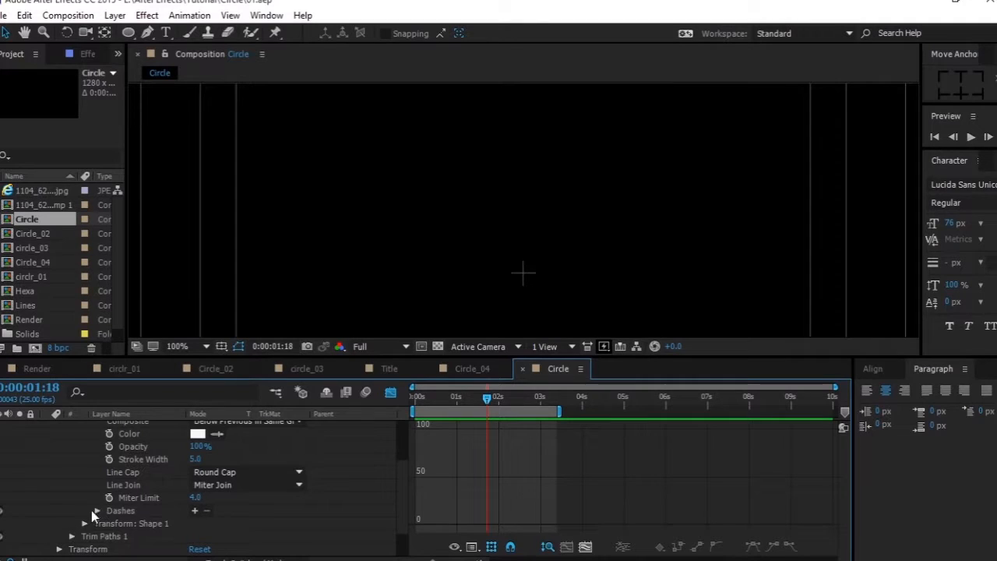
{"action": "left_click", "coordinate": [195, 511]}
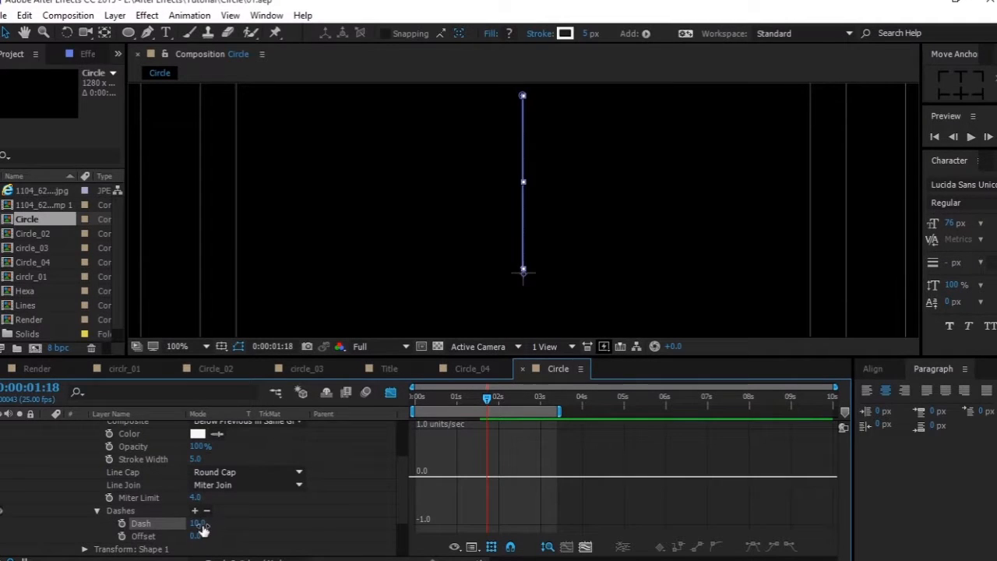
Hide the shape path outlines in the viewer, set the stroke's Dash to 18 and preview the dashed line.
{"action": "left_click_drag", "start_coordinate": [489, 399], "coordinate": [496, 398]}
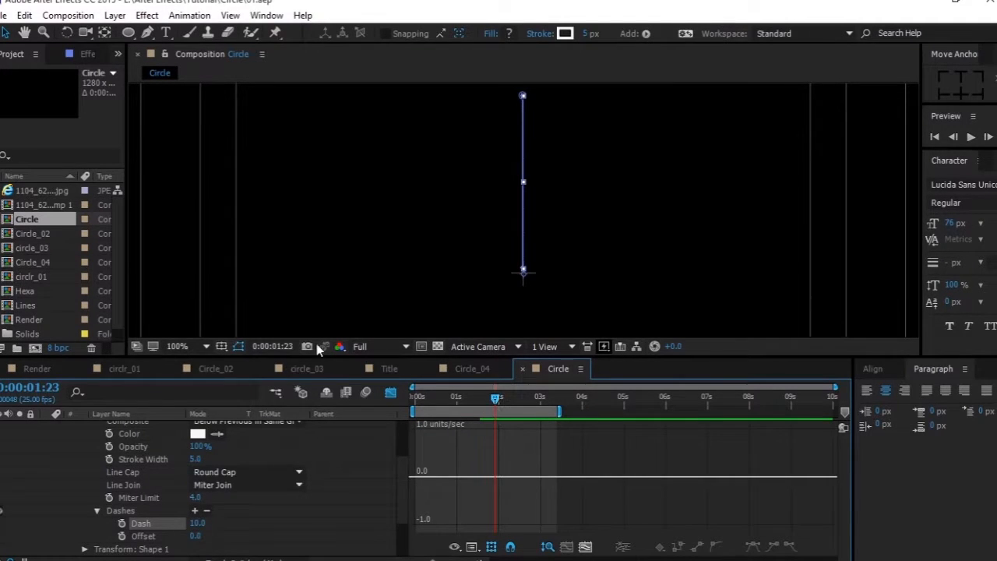
{"action": "left_click", "coordinate": [239, 346]}
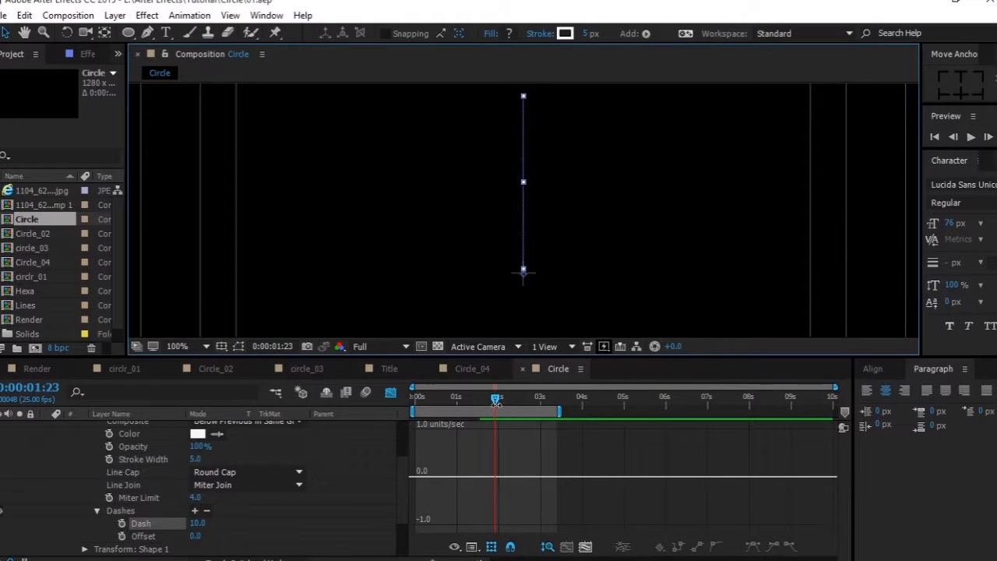
{"action": "left_click_drag", "start_coordinate": [496, 400], "coordinate": [403, 406]}
{"action": "key", "text": "space"}
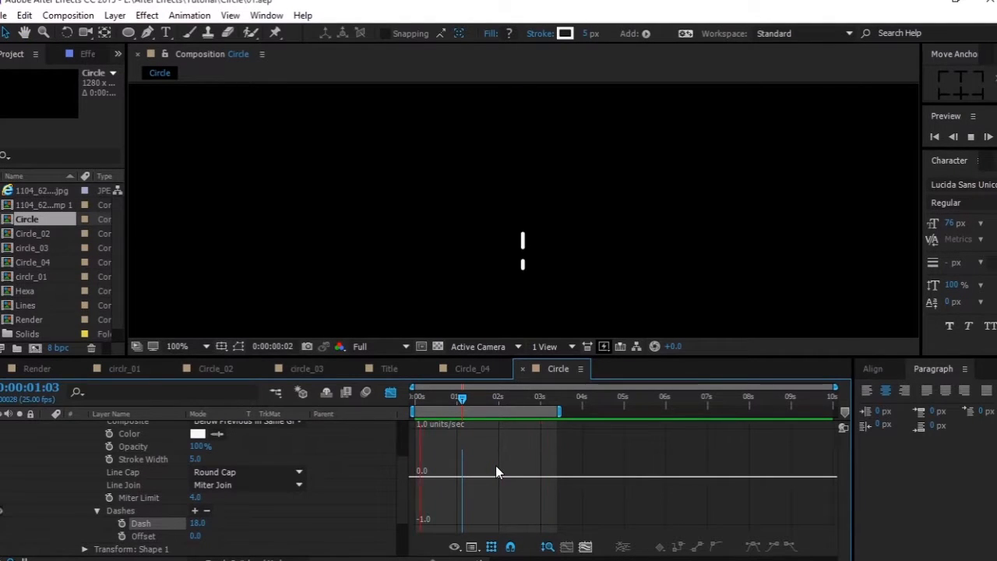
{"action": "left_click_drag", "start_coordinate": [473, 403], "coordinate": [404, 397]}
Set the first End keyframe of Trim Paths 1 to 100% at 0:00:00:13 and preview the dashed line.
{"action": "scroll", "coordinate": [155, 471], "scroll_direction": "up", "scroll_amount": 5}
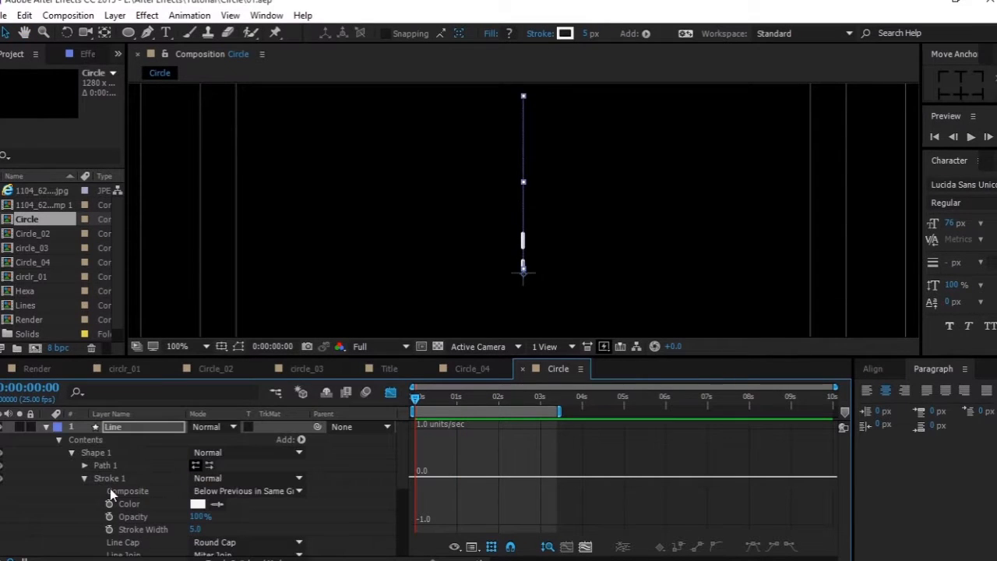
{"action": "left_click", "coordinate": [85, 479]}
{"action": "left_click", "coordinate": [72, 503]}
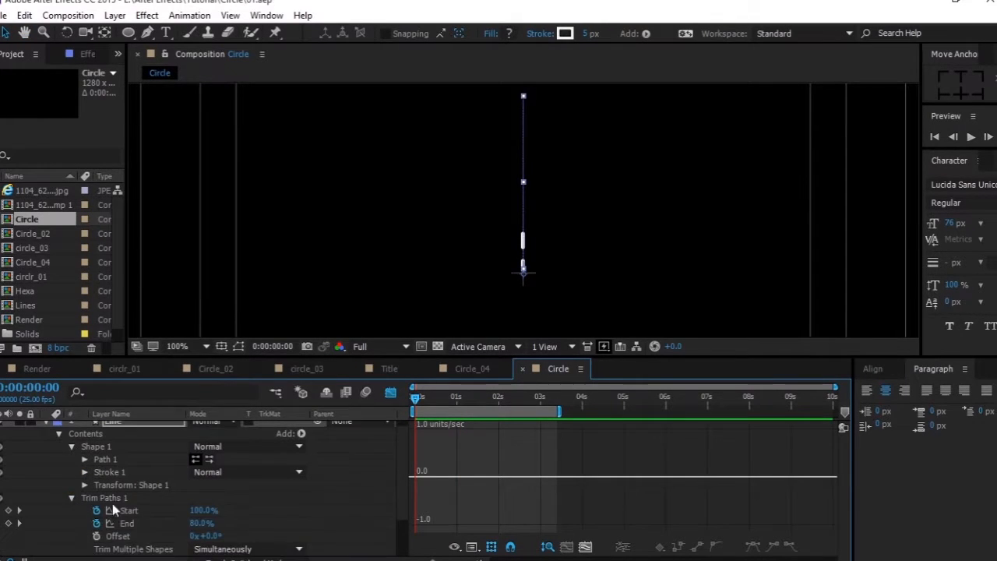
{"action": "scroll", "coordinate": [234, 490], "scroll_direction": "down", "scroll_amount": 2}
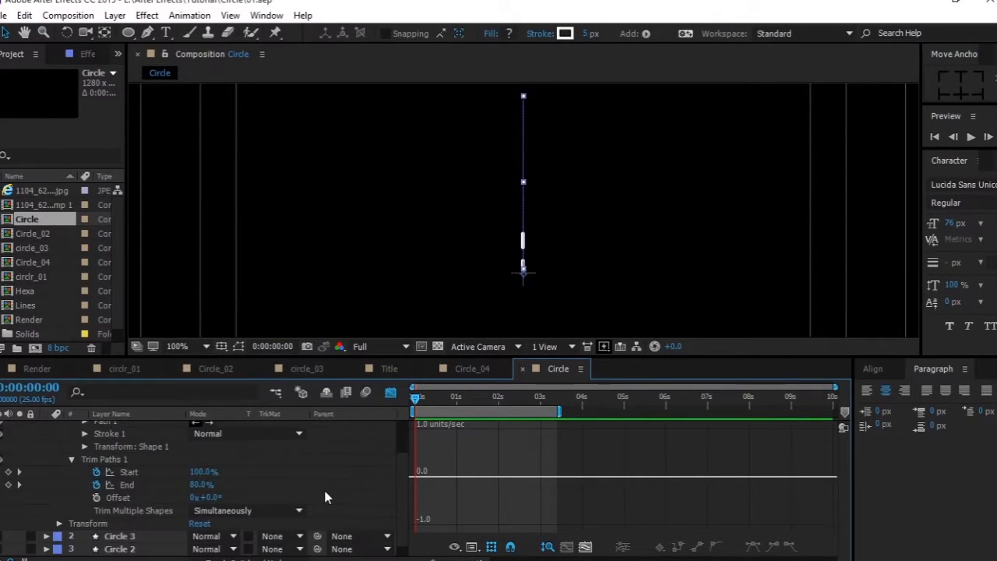
{"action": "left_click", "coordinate": [390, 392]}
{"action": "left_click", "coordinate": [517, 460]}
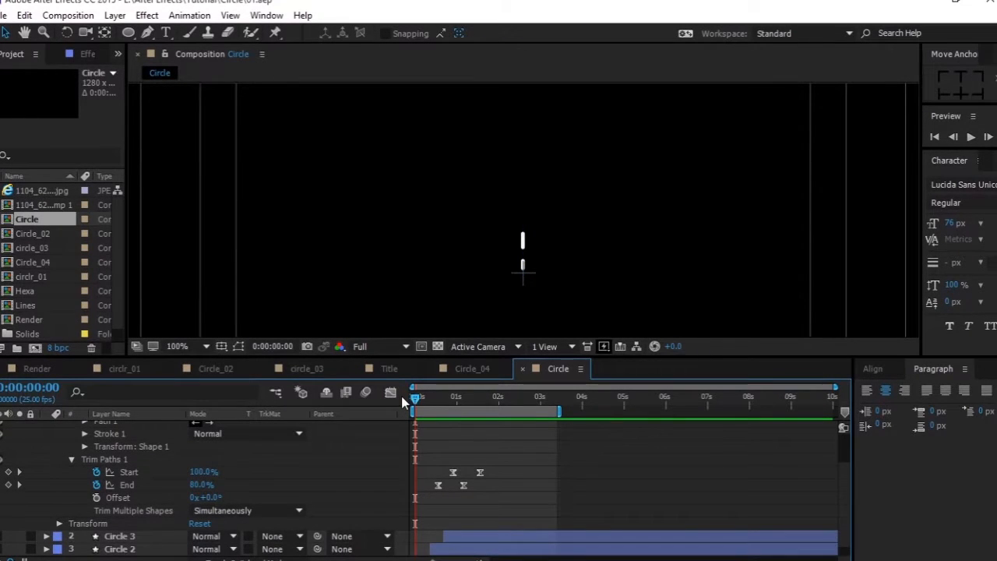
{"action": "left_click_drag", "start_coordinate": [415, 398], "coordinate": [436, 403]}
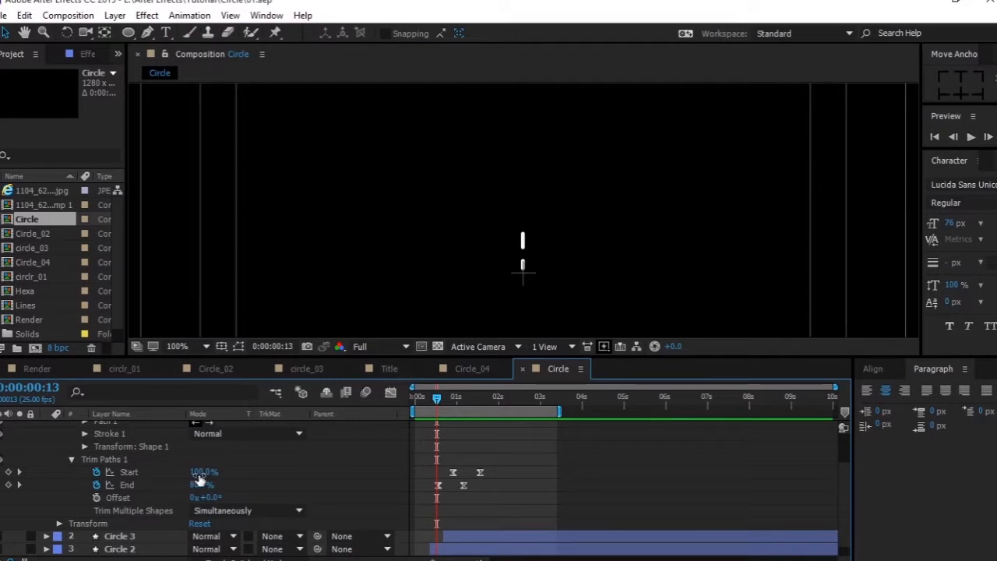
{"action": "left_click_drag", "start_coordinate": [200, 484], "coordinate": [250, 477]}
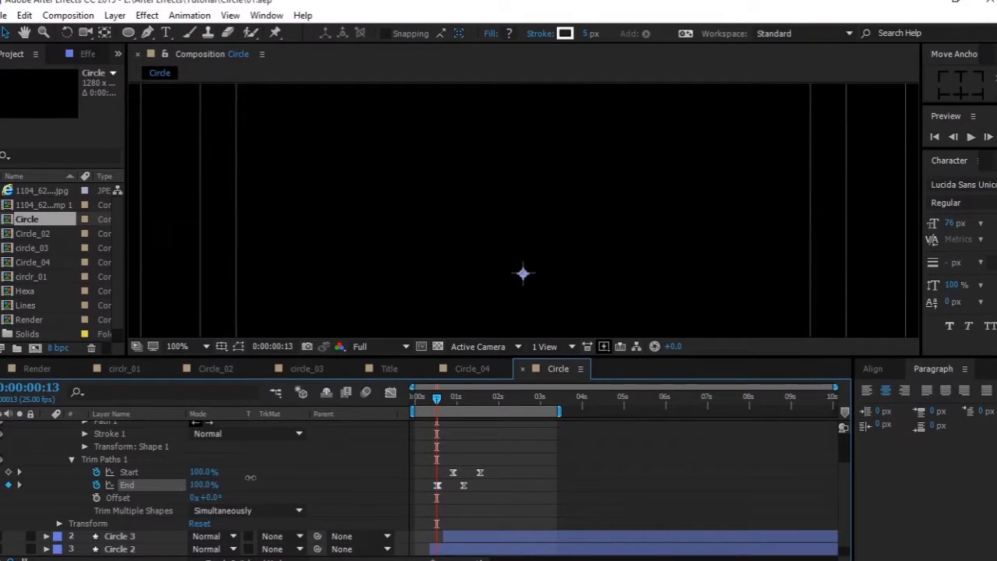
{"action": "left_click_drag", "start_coordinate": [440, 402], "coordinate": [394, 418]}
{"action": "key", "text": "space"}
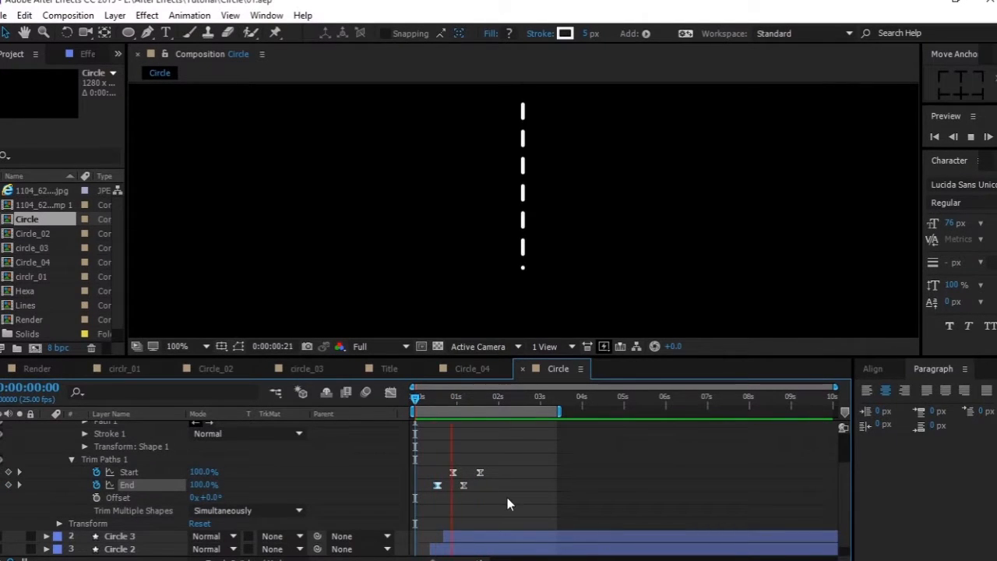
{"action": "key", "text": "space"}
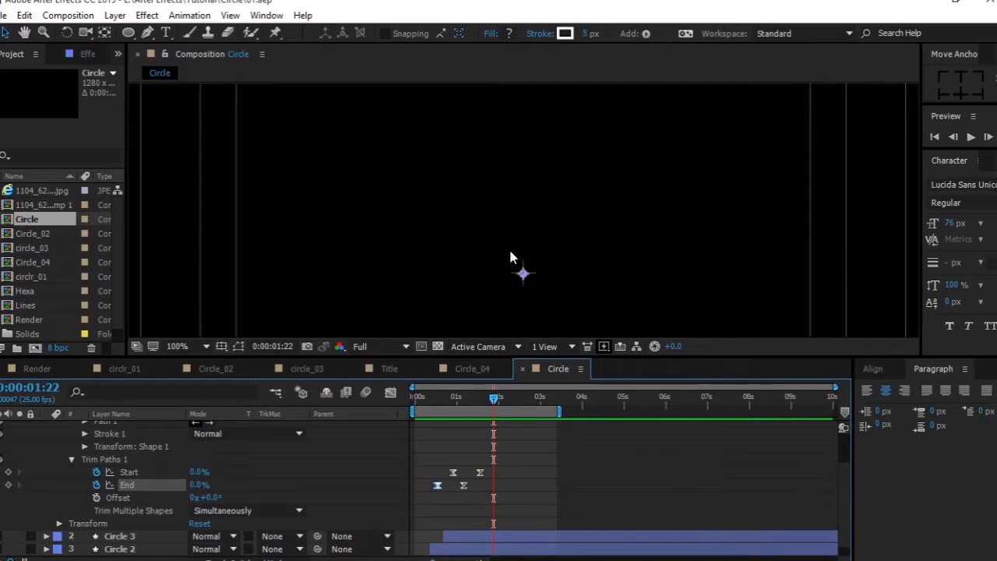
Add a Repeater to the Line layer's contents, with the whole composition in view.
{"action": "scroll", "coordinate": [508, 247], "scroll_direction": "down", "scroll_amount": 4}
{"action": "left_click_drag", "start_coordinate": [518, 358], "coordinate": [519, 388]}
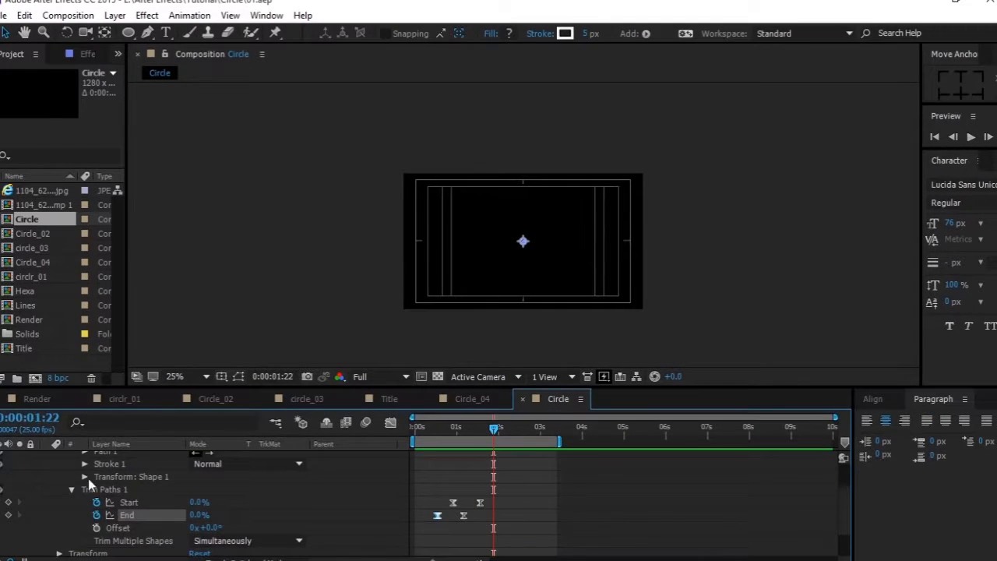
{"action": "scroll", "coordinate": [78, 471], "scroll_direction": "up", "scroll_amount": 2}
{"action": "left_click", "coordinate": [46, 458]}
{"action": "left_click", "coordinate": [112, 524]}
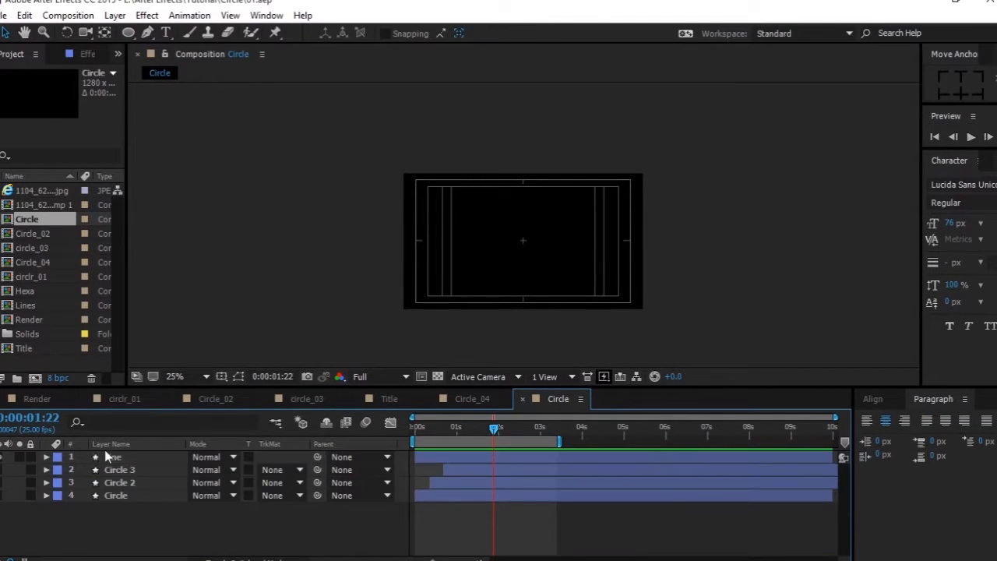
{"action": "left_click", "coordinate": [105, 446]}
{"action": "left_click", "coordinate": [46, 458]}
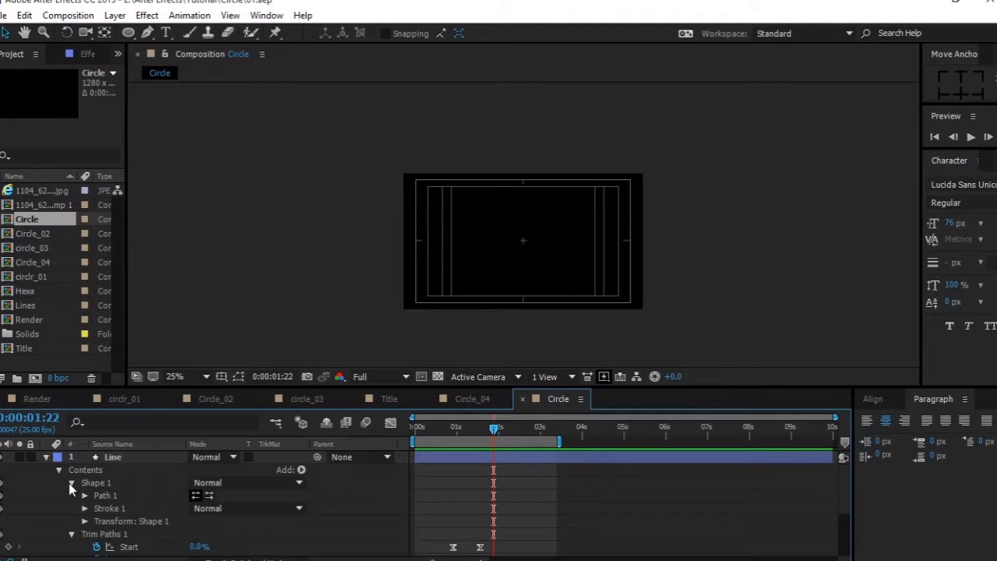
{"action": "left_click", "coordinate": [71, 483]}
{"action": "left_click", "coordinate": [71, 496]}
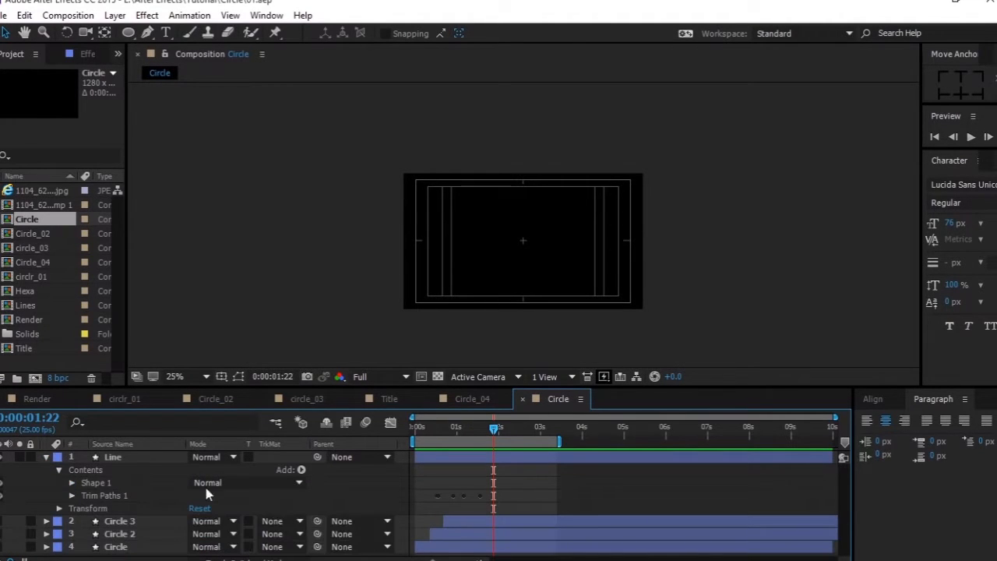
{"action": "left_click", "coordinate": [300, 471]}
{"action": "left_click", "coordinate": [350, 351]}
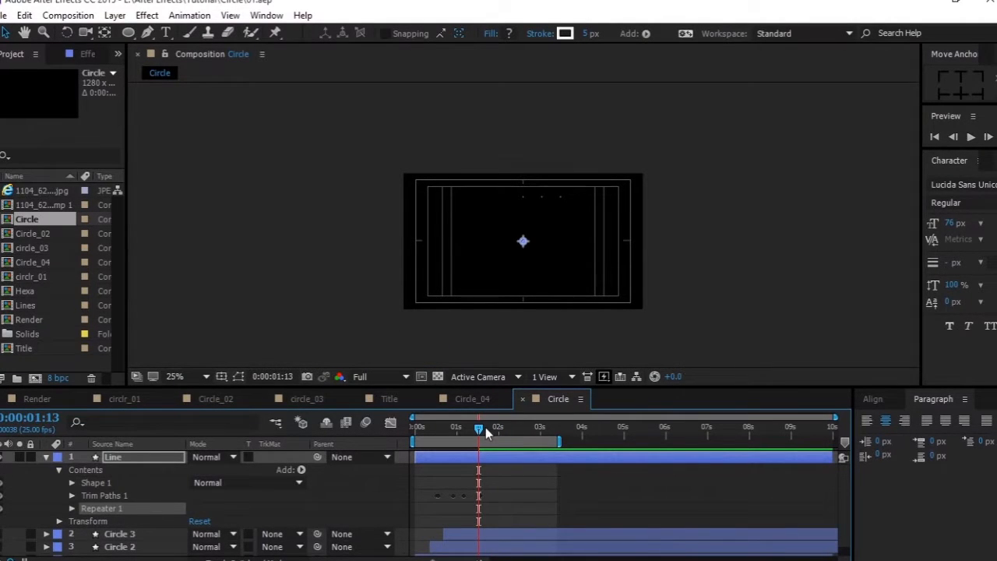
Set the Copies of Repeater 1 to 5 while viewing the lines at 0:00:01:01.
{"action": "left_click", "coordinate": [461, 427]}
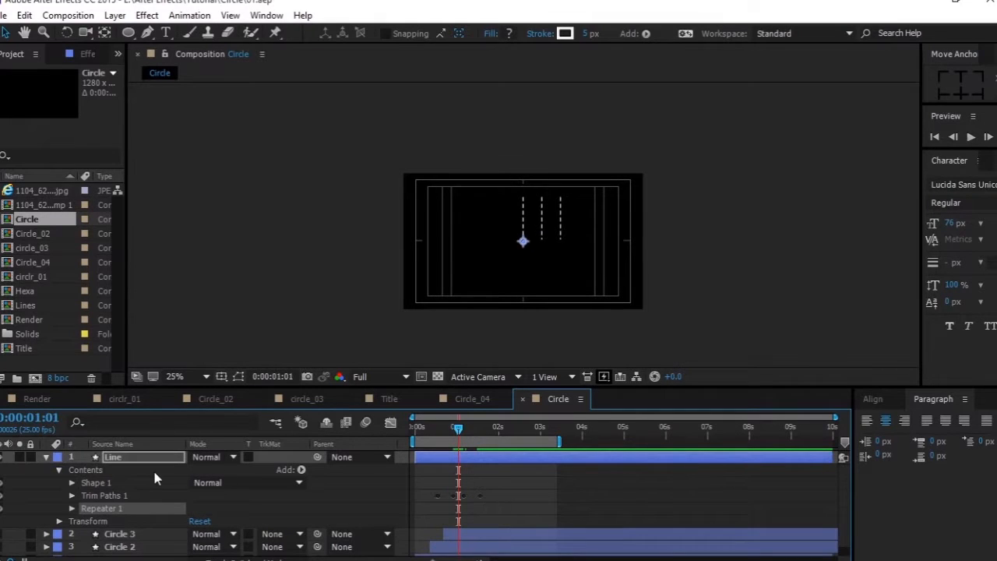
{"action": "left_click", "coordinate": [72, 508]}
{"action": "left_click", "coordinate": [196, 510]}
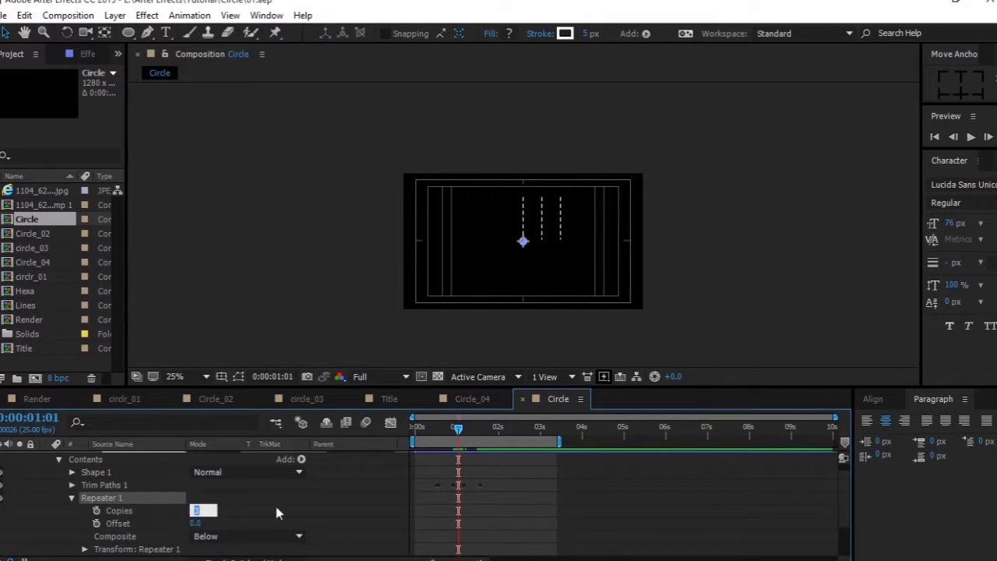
{"action": "type", "text": "5"}
{"action": "key", "text": "Return"}
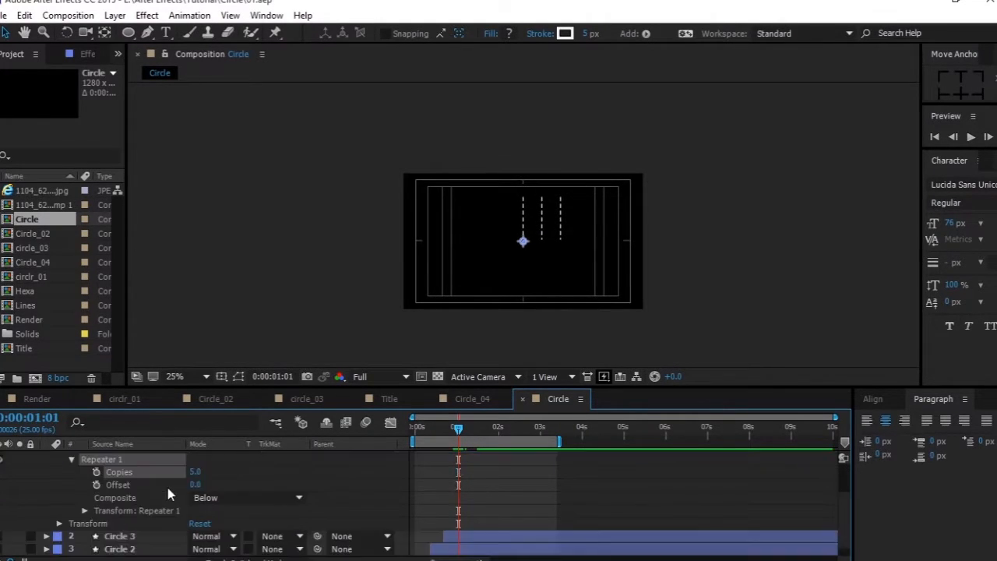
Set the Position in Repeater 1's transform to 0, 0 so the copies share one origin.
{"action": "left_click", "coordinate": [70, 461]}
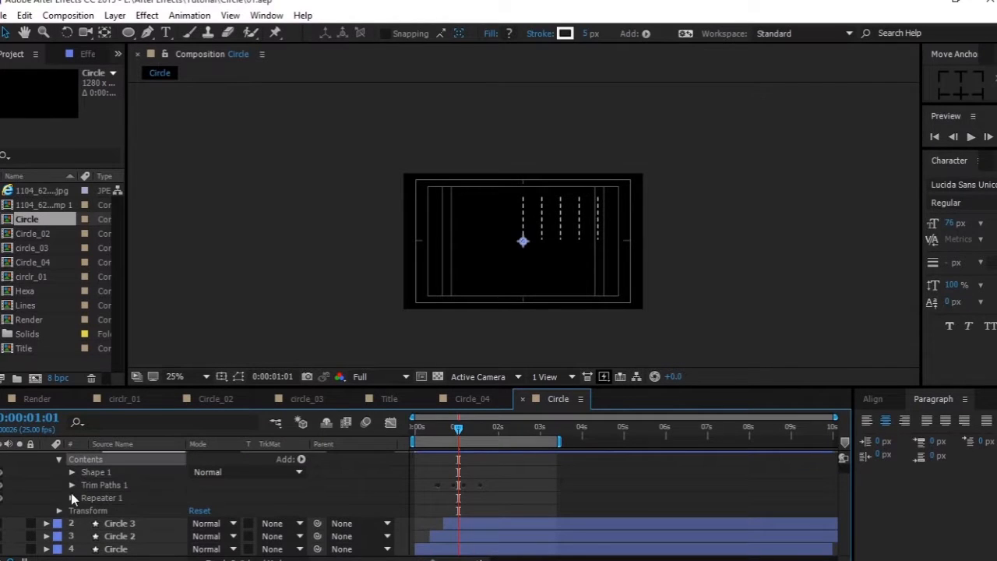
{"action": "left_click", "coordinate": [72, 497]}
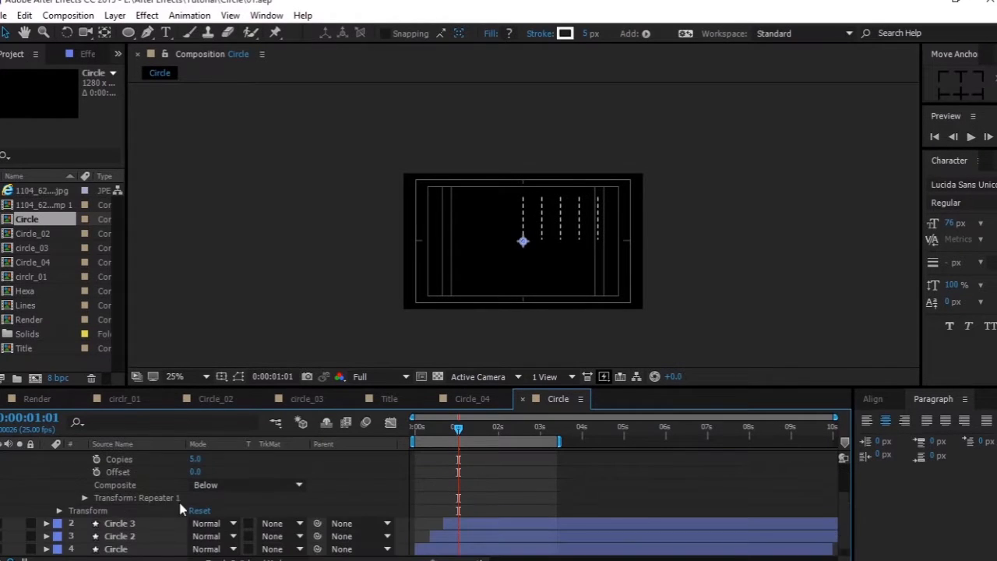
{"action": "left_click", "coordinate": [84, 499]}
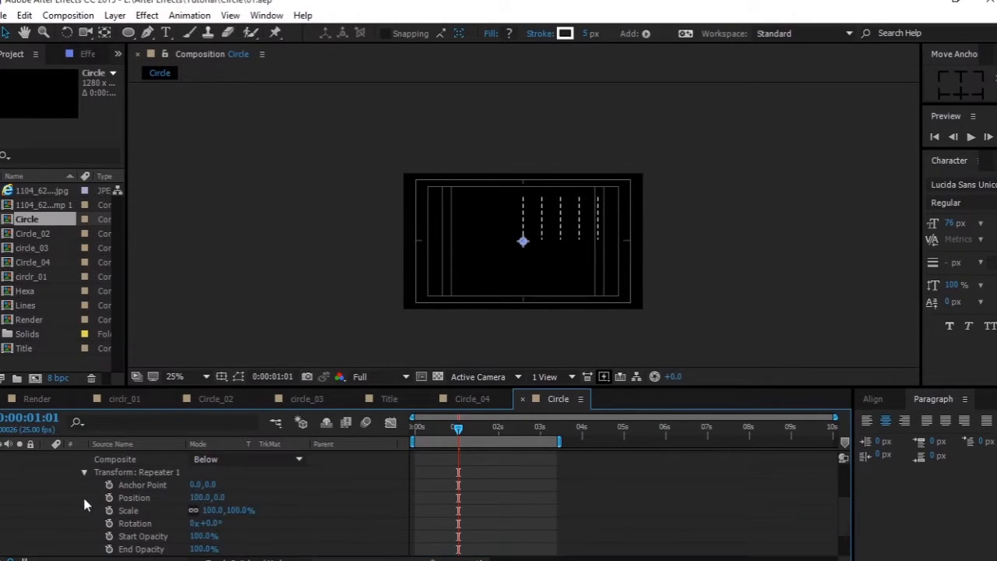
{"action": "left_click", "coordinate": [200, 497]}
{"action": "type", "text": "0"}
{"action": "key", "text": "Return"}
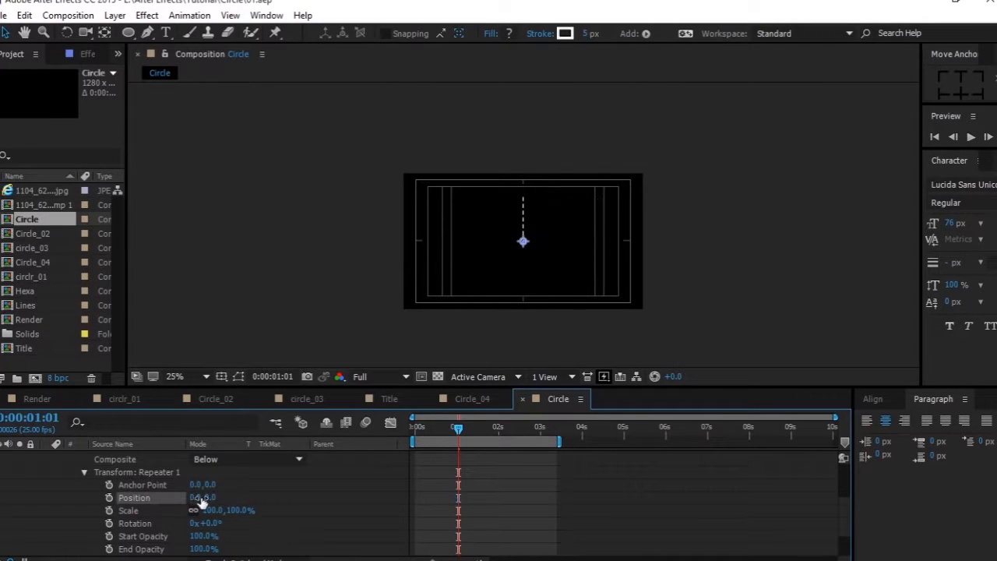
Set the Rotation in Repeater 1's transform to 360/10 degrees and check the fanned lines at 0:00:00:24.
{"action": "scroll", "coordinate": [204, 503], "scroll_direction": "down", "scroll_amount": 2}
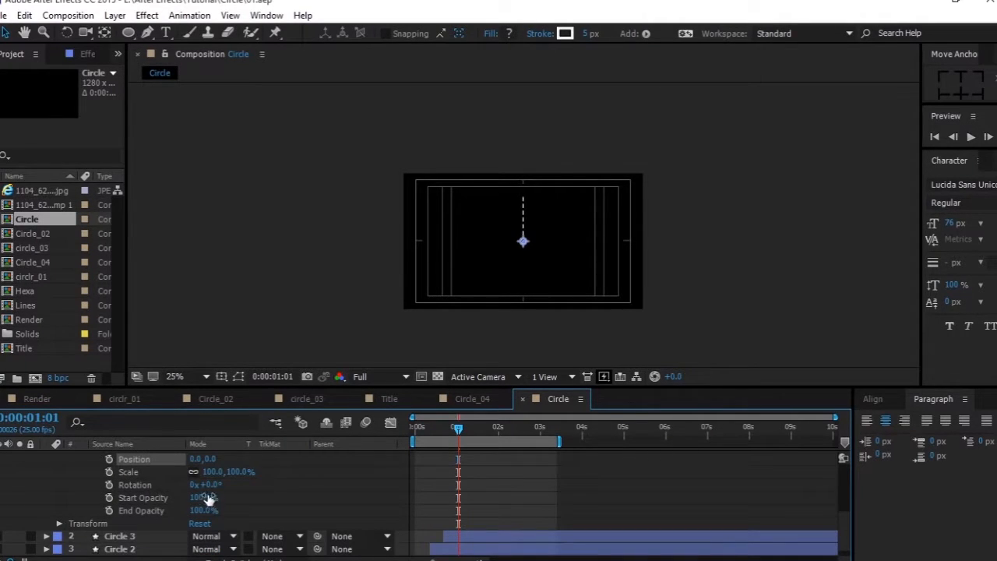
{"action": "left_click", "coordinate": [209, 484]}
{"action": "type", "text": "360/10"}
{"action": "mouse_move", "coordinate": [458, 434]}
{"action": "left_mouse_down"}
{"action": "mouse_move", "coordinate": [478, 428]}
{"action": "mouse_move", "coordinate": [444, 431]}
{"action": "mouse_move", "coordinate": [456, 438]}
{"action": "left_mouse_up"}
Set the Copies of Repeater 1 to 10 and preview the radial line burst.
{"action": "scroll", "coordinate": [200, 485], "scroll_direction": "up", "scroll_amount": 3}
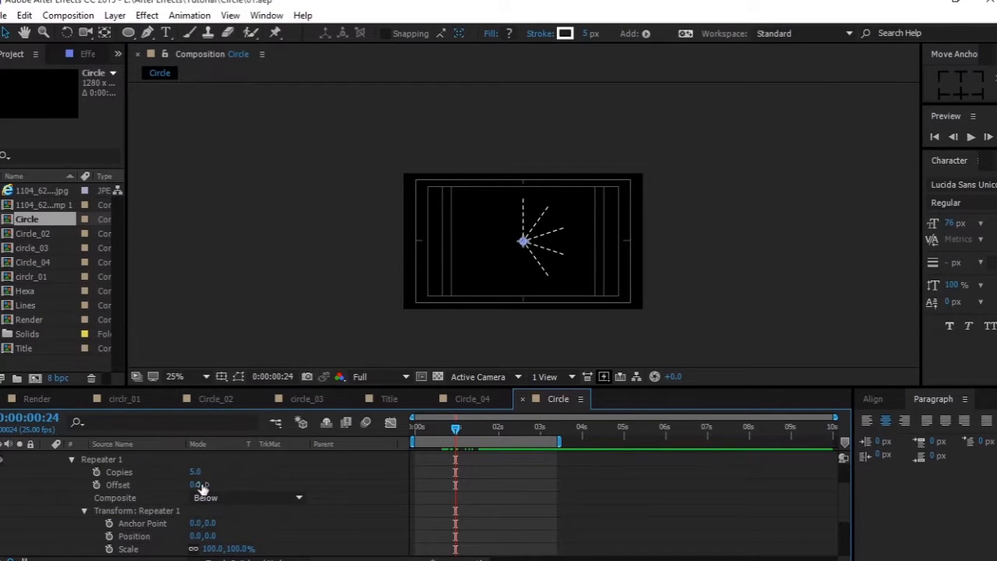
{"action": "left_click", "coordinate": [195, 471]}
{"action": "key", "text": "Return"}
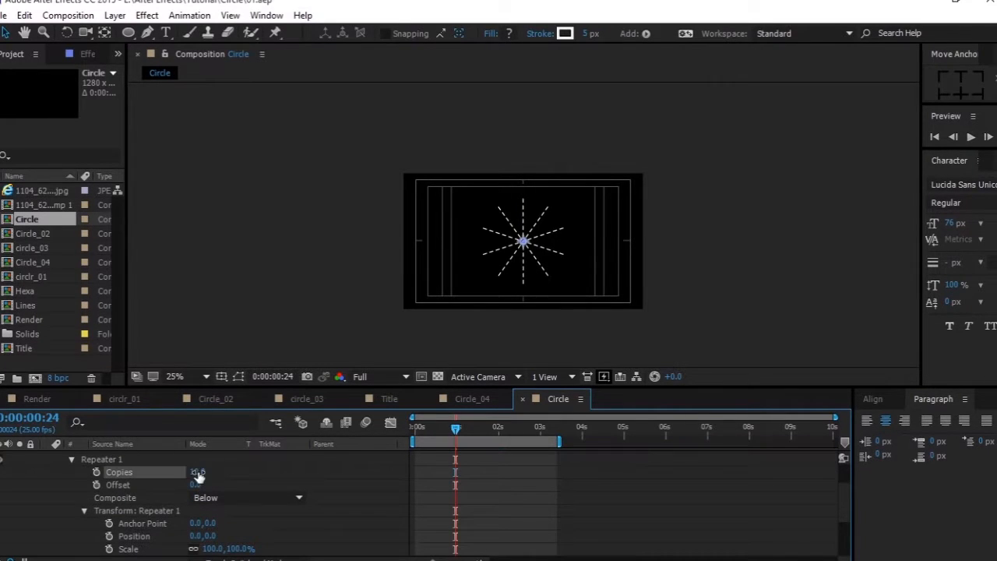
{"action": "left_click_drag", "start_coordinate": [468, 428], "coordinate": [416, 430]}
{"action": "key", "text": "space"}
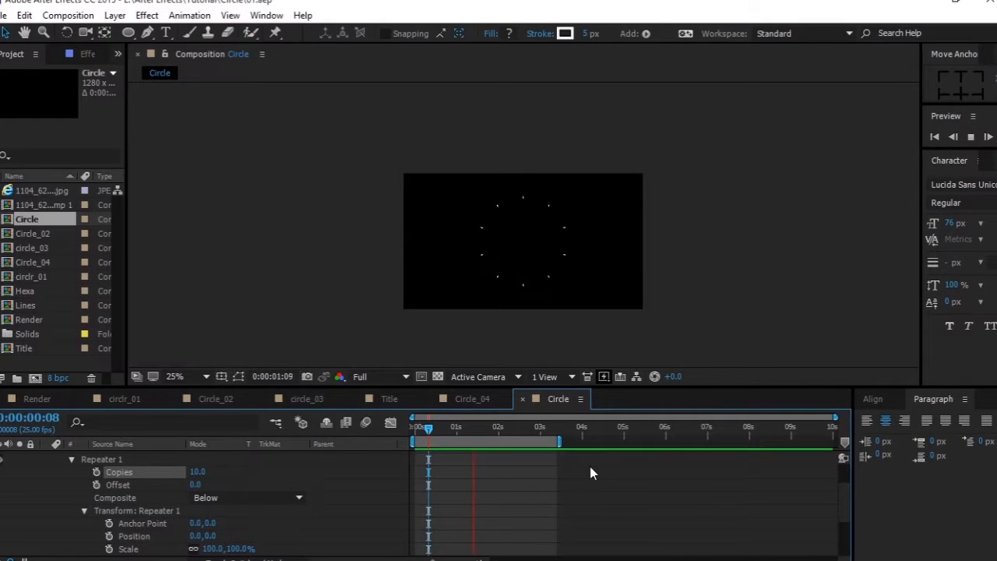
{"action": "key", "text": "space"}
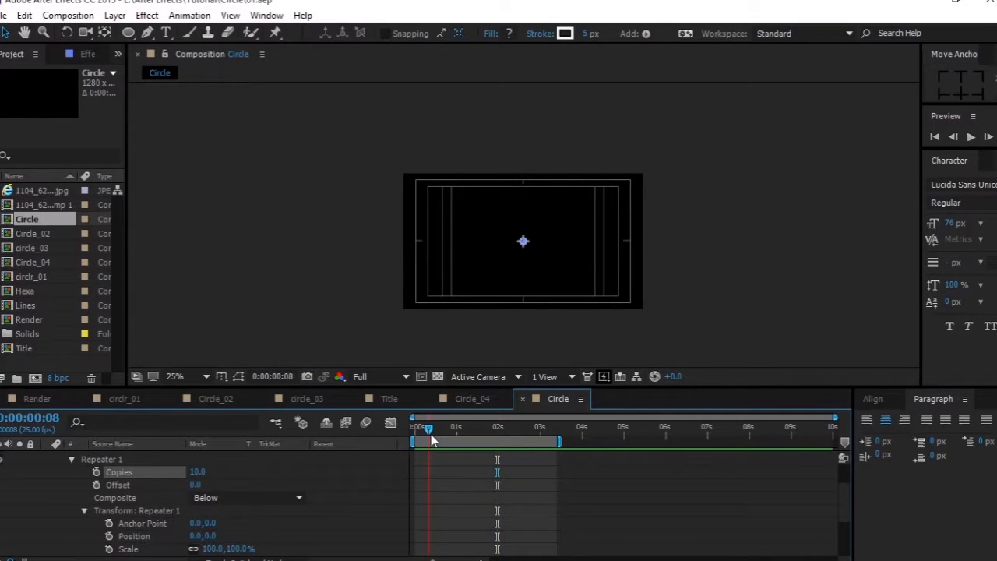
Preview the radial line burst, duplicate the Line layer, and view the burst at 0:00:00:24.
{"action": "key", "text": "space"}
{"action": "scroll", "coordinate": [587, 300], "scroll_direction": "up", "scroll_amount": 2}
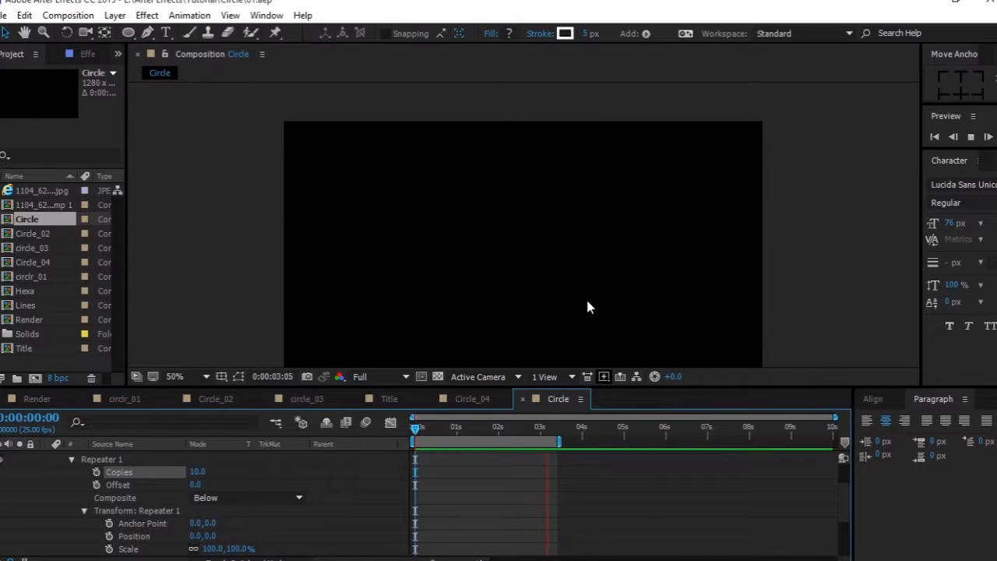
{"action": "key", "text": "space"}
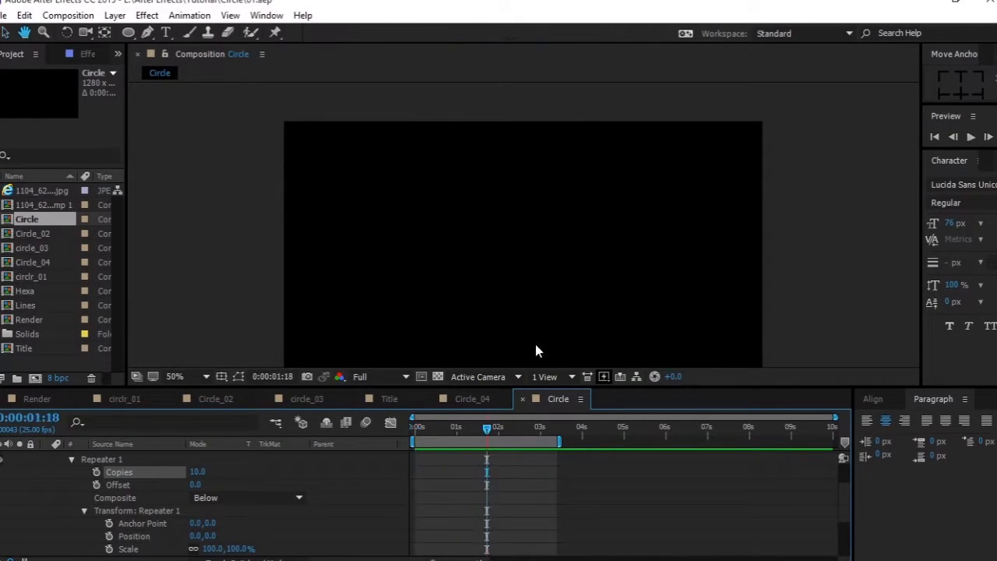
{"action": "scroll", "coordinate": [71, 499], "scroll_direction": "up", "scroll_amount": 2}
{"action": "left_click", "coordinate": [46, 459]}
{"action": "left_click", "coordinate": [107, 508]}
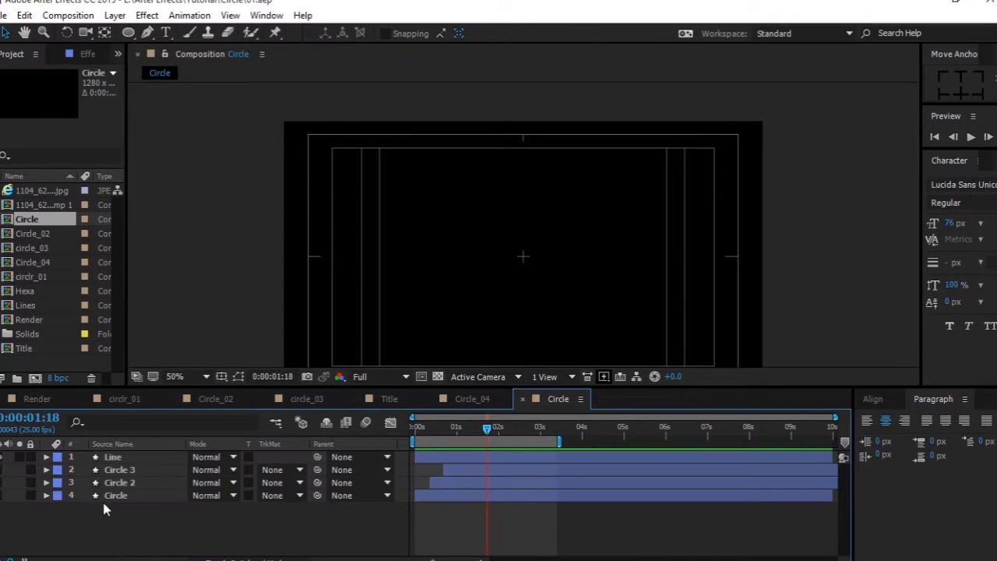
{"action": "left_click", "coordinate": [122, 460]}
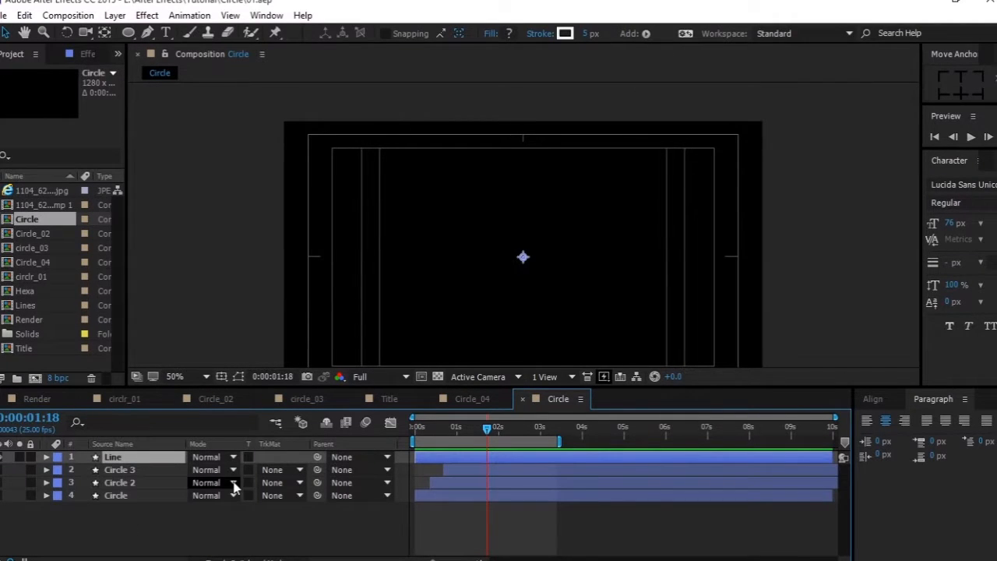
{"action": "key", "text": "ctrl+d"}
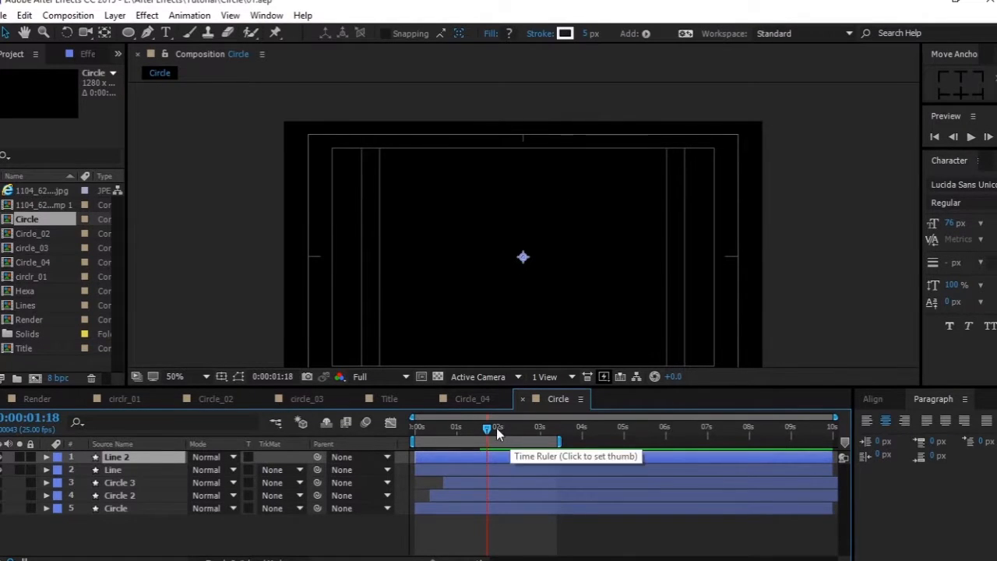
{"action": "left_click_drag", "start_coordinate": [486, 428], "coordinate": [455, 428]}
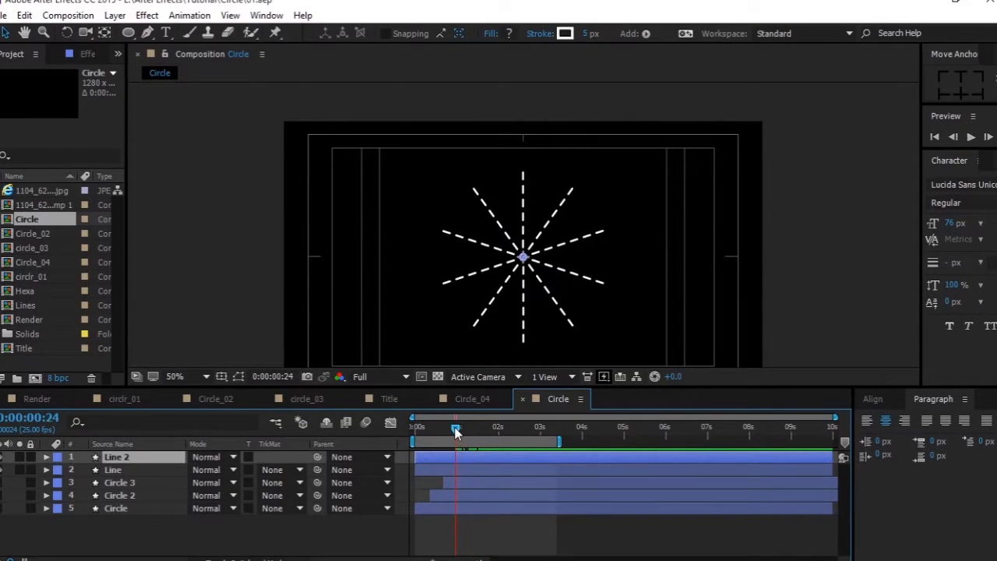
{"action": "key", "text": "r"}
{"action": "left_click_drag", "start_coordinate": [210, 470], "coordinate": [219, 468]}
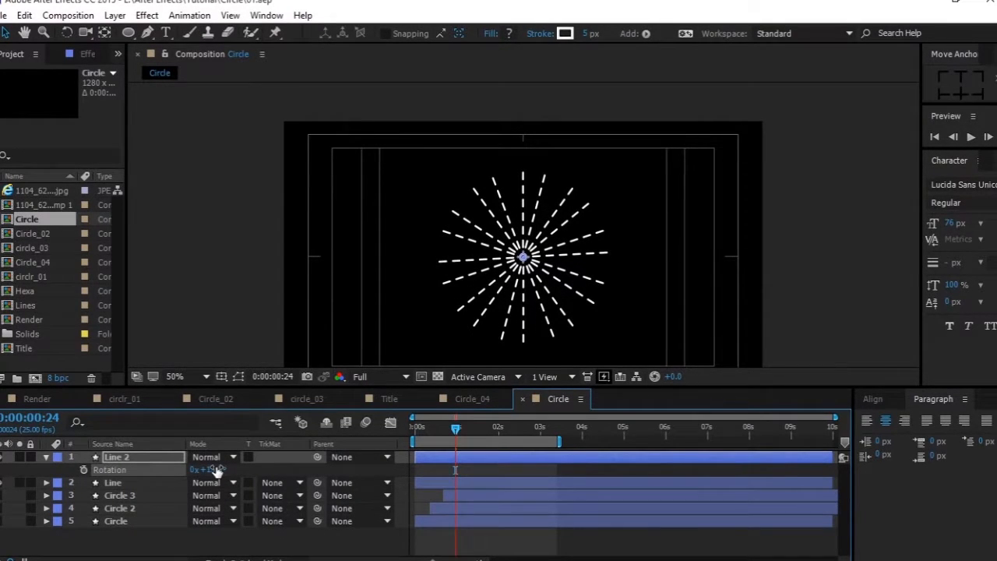
{"action": "key", "text": "ctrl+z"}
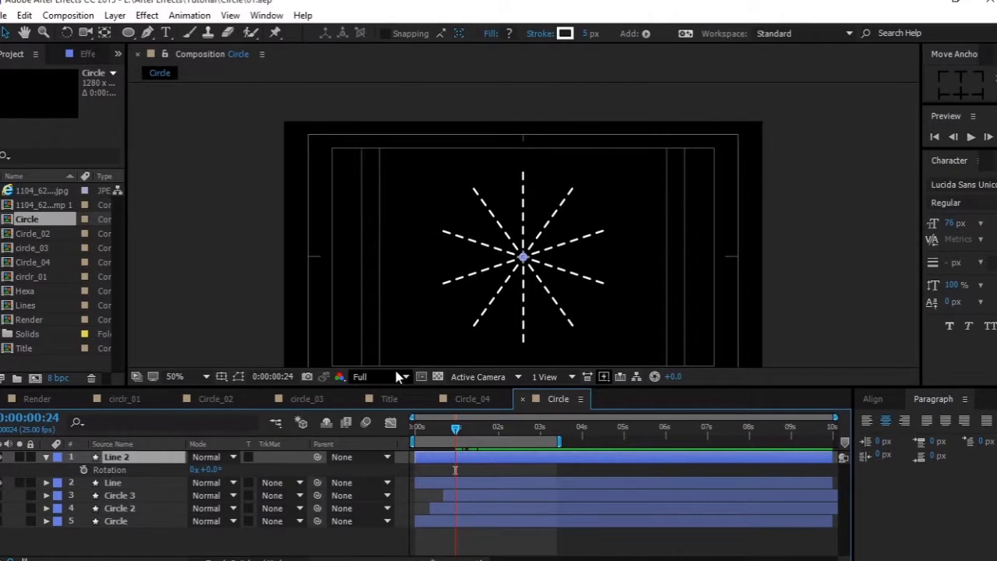
Set the stroke color of the Line 2 layer to red FF0000.
{"action": "left_click", "coordinate": [569, 36]}
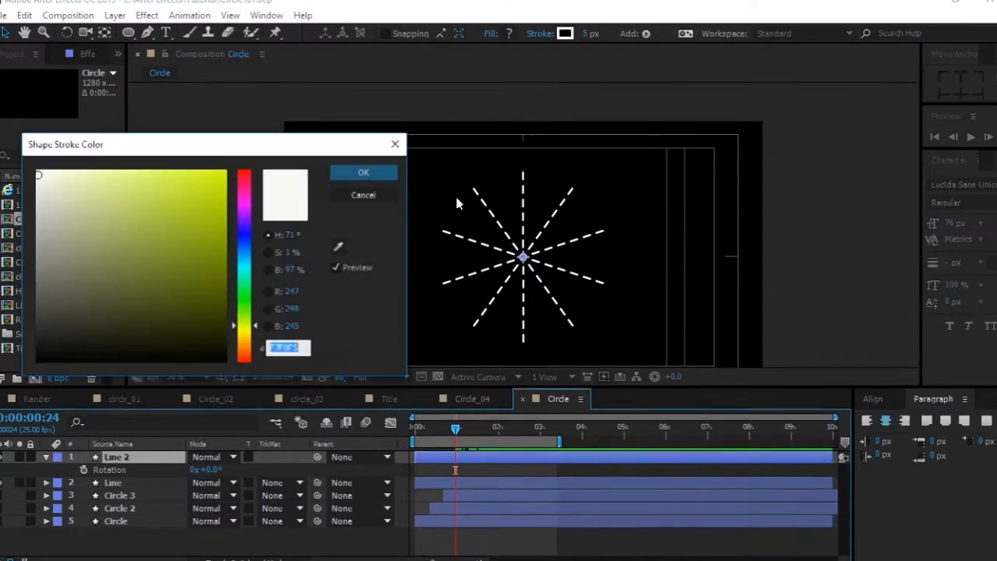
{"action": "left_click_drag", "start_coordinate": [244, 195], "coordinate": [246, 153]}
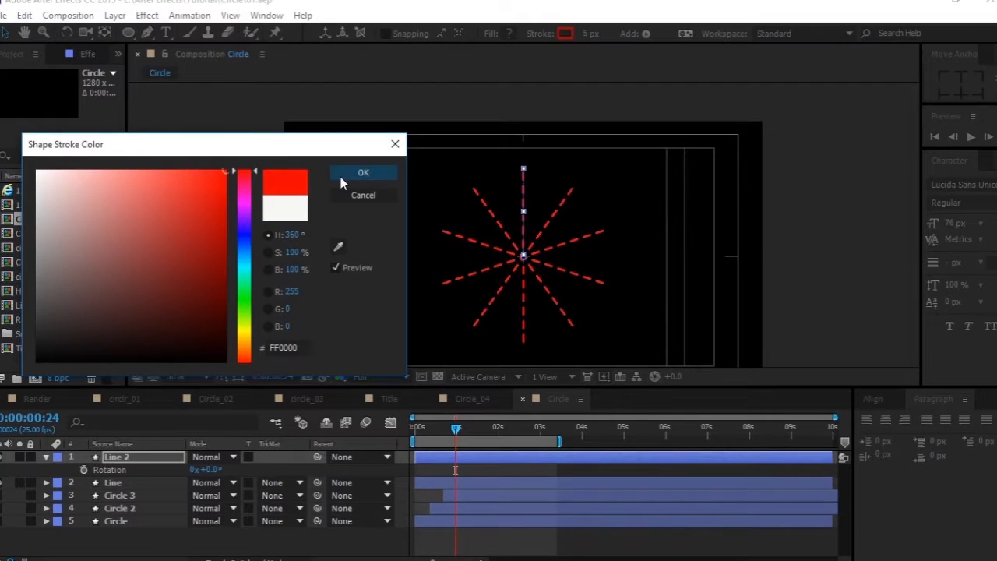
{"action": "left_click", "coordinate": [342, 173]}
{"action": "left_click", "coordinate": [123, 539]}
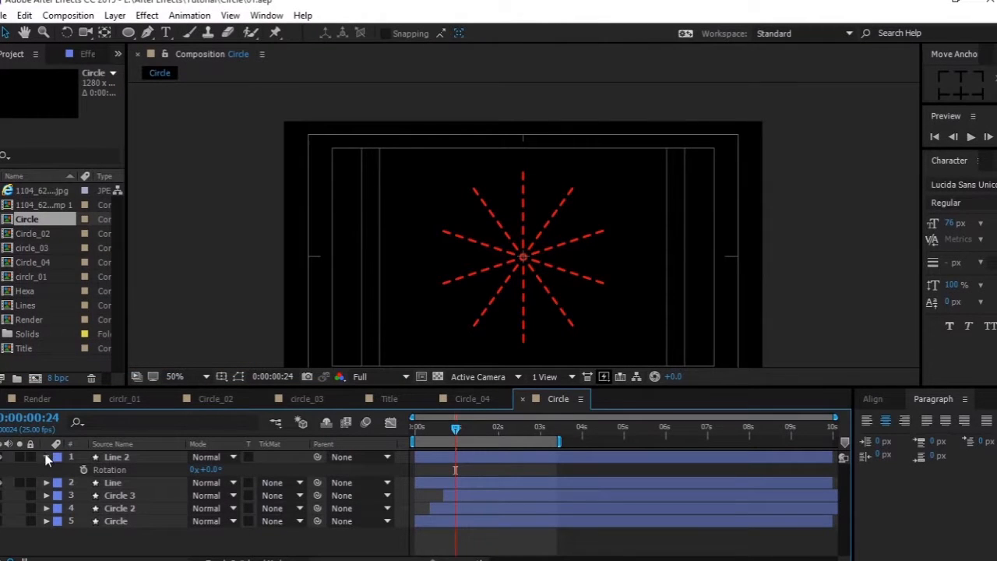
{"action": "left_click", "coordinate": [46, 458]}
Duplicate the red Line 2 layer and change the stroke color of the copy, Line 3, to saturated blue.
{"action": "left_click", "coordinate": [134, 456]}
{"action": "key", "text": "ctrl+d"}
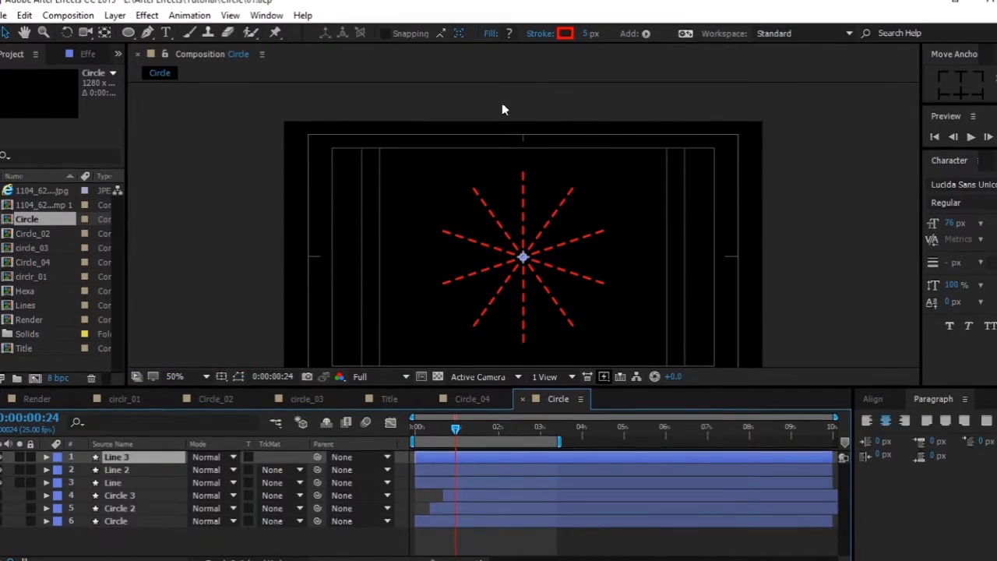
{"action": "left_click", "coordinate": [565, 34]}
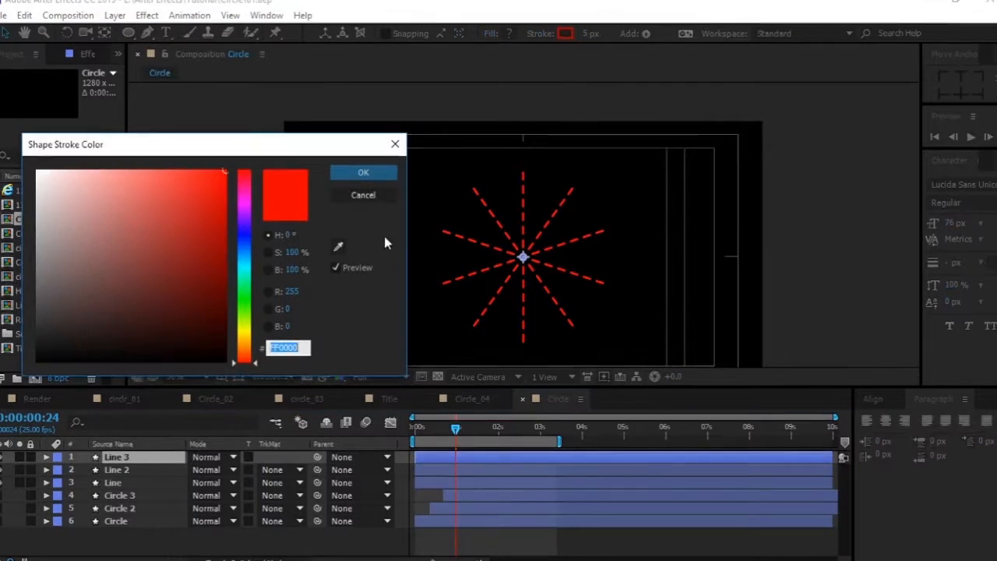
{"action": "left_click", "coordinate": [245, 238]}
{"action": "left_click", "coordinate": [224, 176]}
{"action": "left_click", "coordinate": [365, 176]}
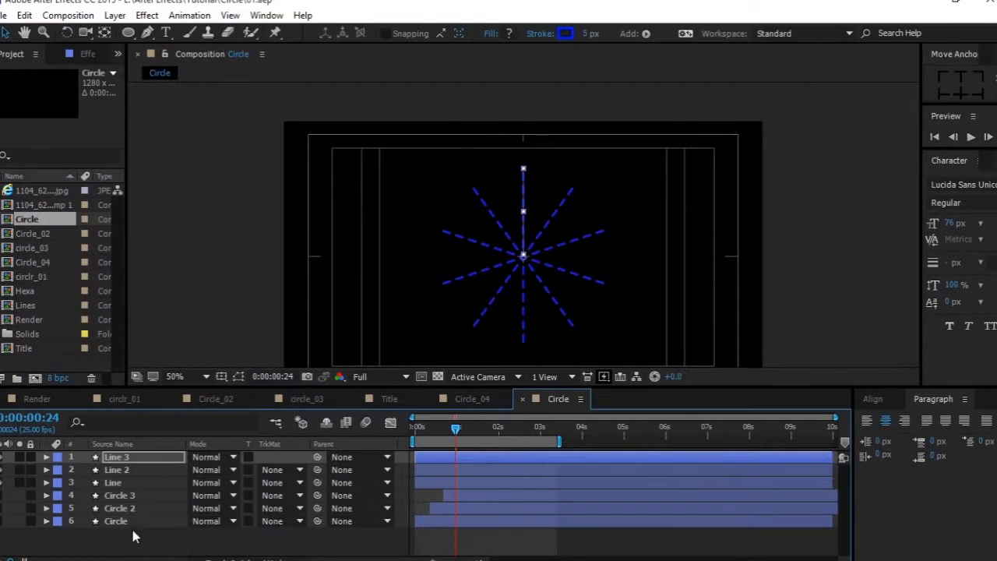
{"action": "left_click", "coordinate": [134, 535]}
Duplicate the blue Line 3 layer and set the stroke color of the copy, Line 4, to yellow FFF600.
{"action": "left_click", "coordinate": [131, 461]}
{"action": "key", "text": "ctrl+d"}
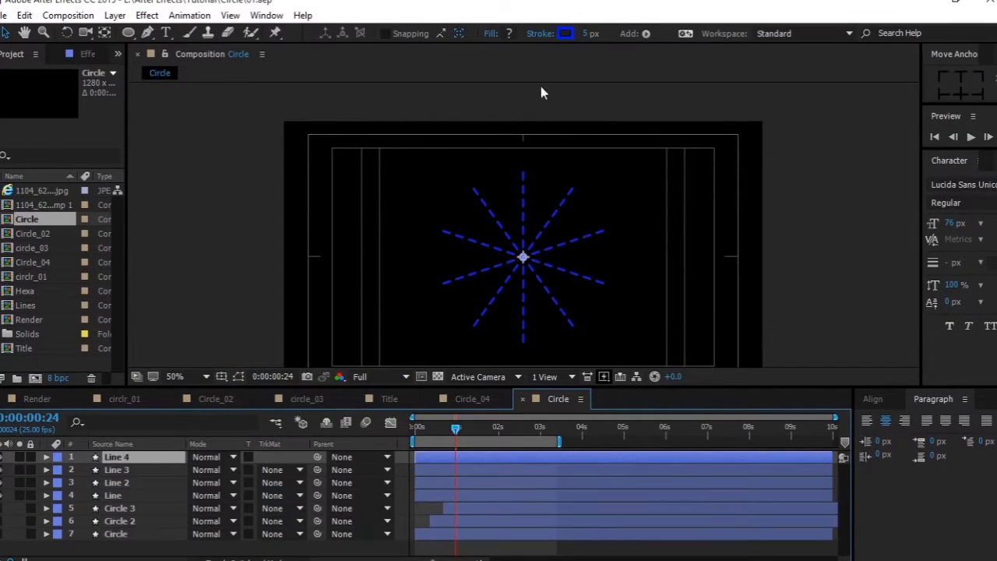
{"action": "left_click", "coordinate": [565, 32]}
{"action": "left_click_drag", "start_coordinate": [255, 308], "coordinate": [240, 334]}
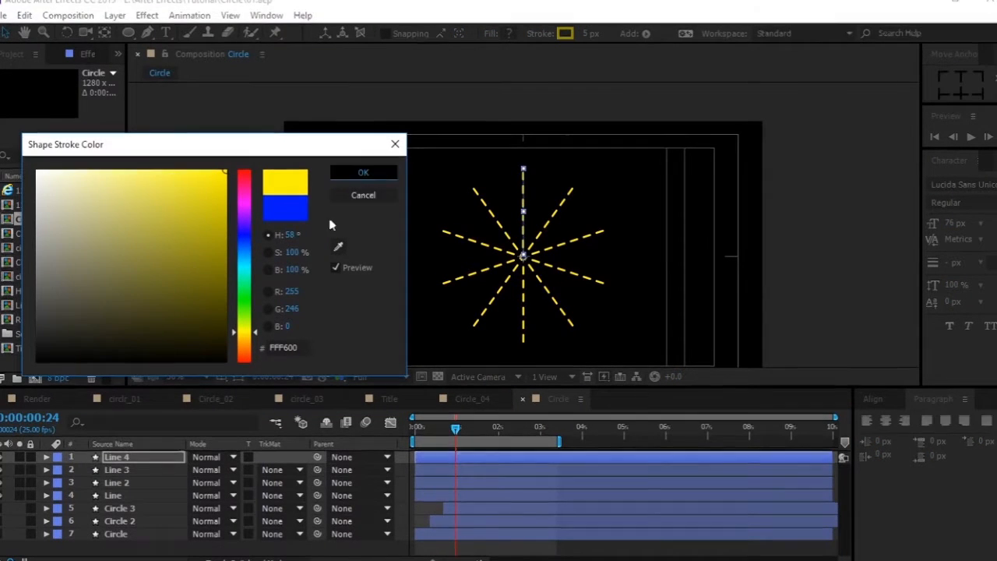
{"action": "key", "text": "Return"}
Stagger Line 2, Line 3 and Line 4 to start at about 0.5, 0.9 and 1.4 seconds, and preview the colored bursts.
{"action": "left_click", "coordinate": [550, 483]}
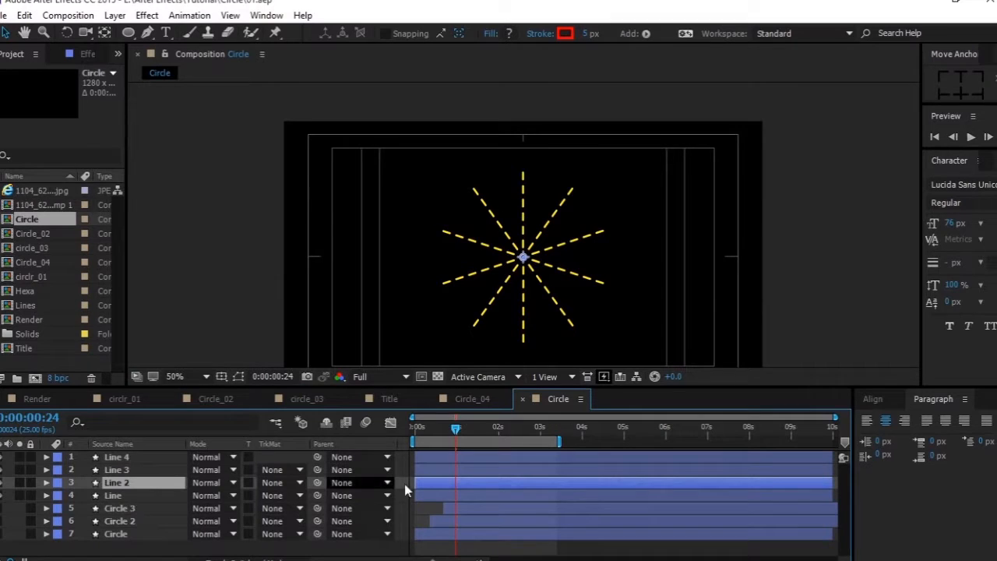
{"action": "left_click_drag", "start_coordinate": [449, 482], "coordinate": [477, 471]}
{"action": "left_click", "coordinate": [422, 470]}
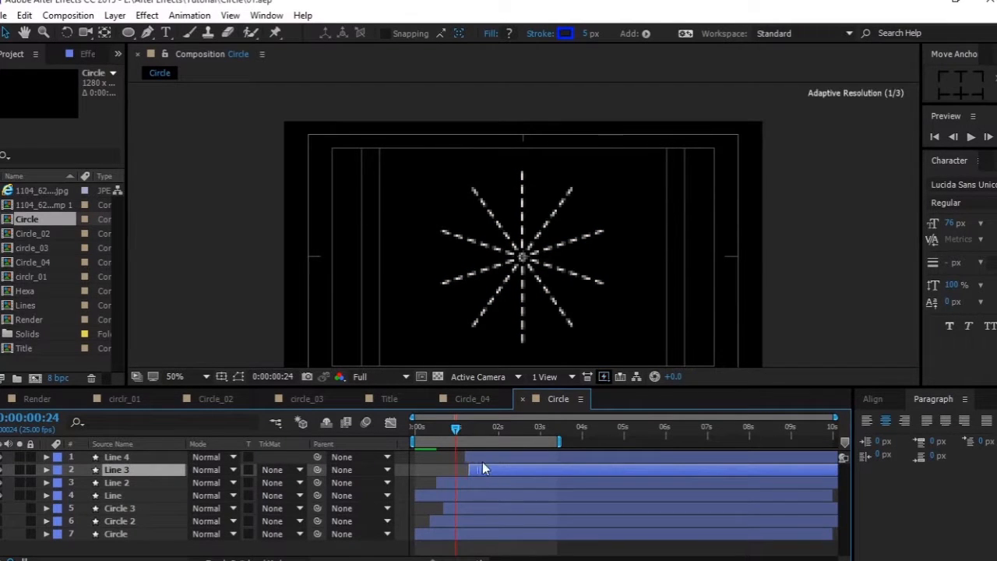
{"action": "left_click_drag", "start_coordinate": [472, 471], "coordinate": [460, 471]}
{"action": "left_click", "coordinate": [480, 459]}
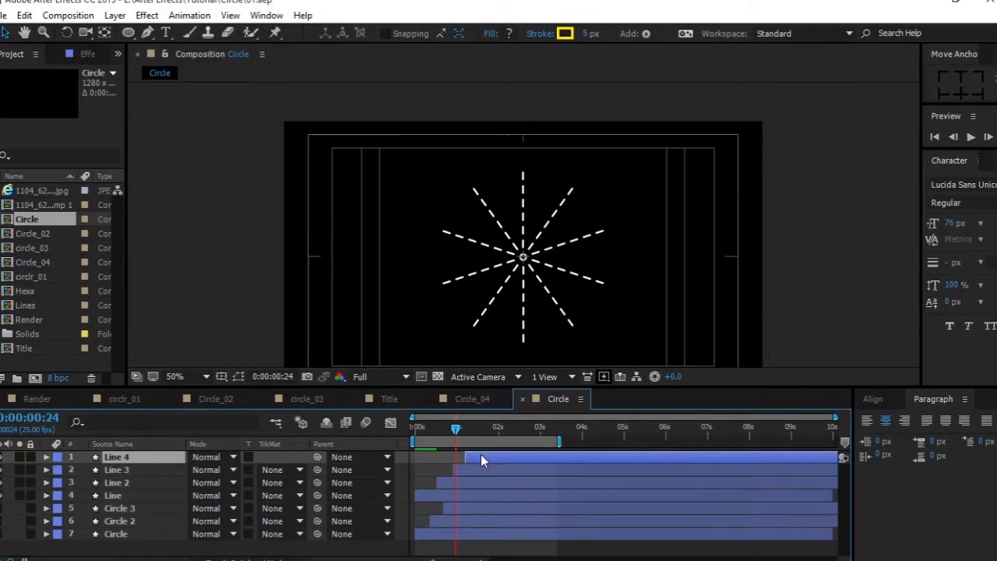
{"action": "left_click_drag", "start_coordinate": [455, 428], "coordinate": [415, 431]}
{"action": "key", "text": "space"}
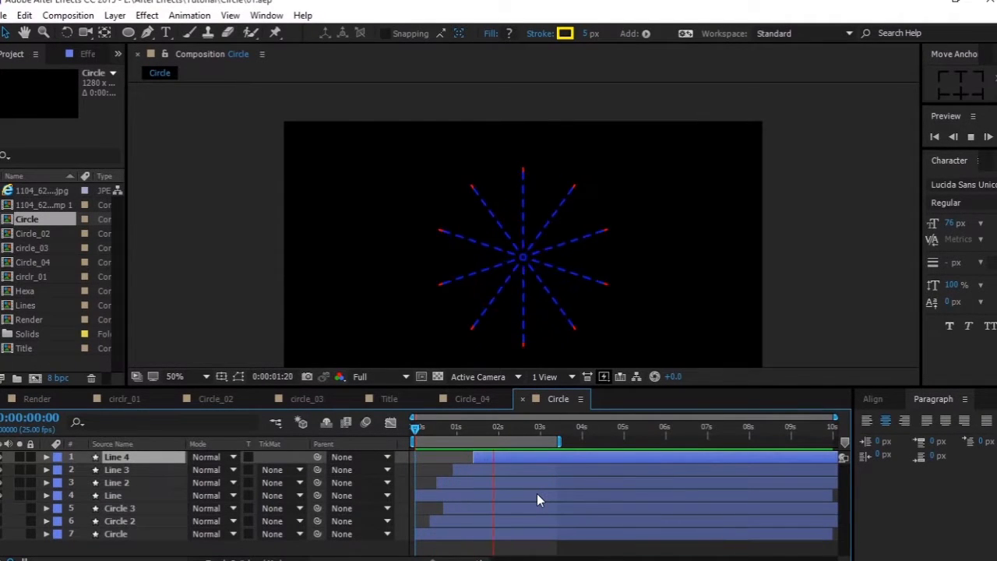
{"action": "key", "text": "space"}
Tighten the stagger so Line 2, Line 3 and Line 4 start at about 0.25, 0.4 and 0.6 seconds.
{"action": "mouse_move", "coordinate": [448, 483]}
{"action": "left_mouse_down"}
{"action": "mouse_move", "coordinate": [438, 483]}
{"action": "mouse_move", "coordinate": [449, 469]}
{"action": "left_mouse_up"}
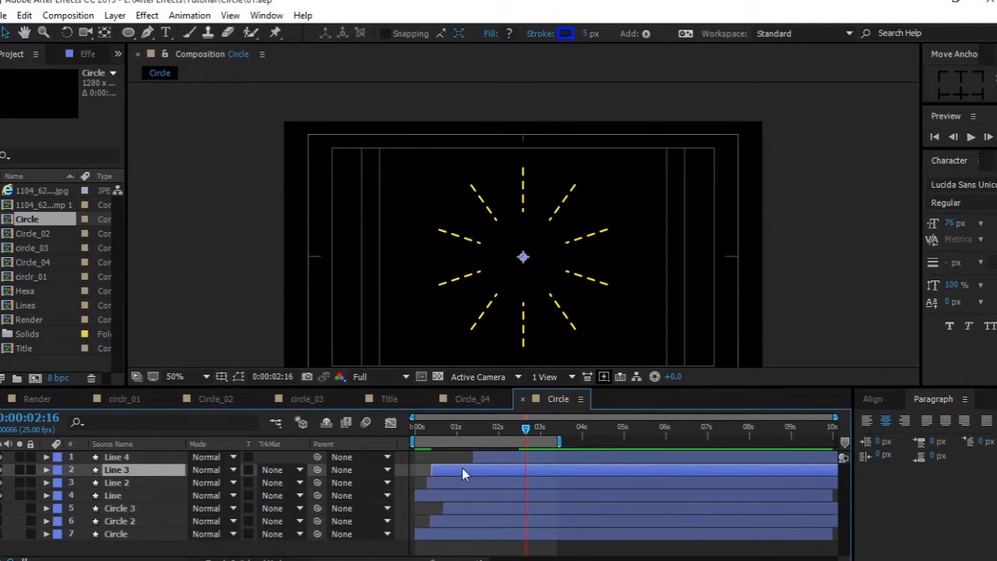
{"action": "left_click_drag", "start_coordinate": [485, 457], "coordinate": [459, 458]}
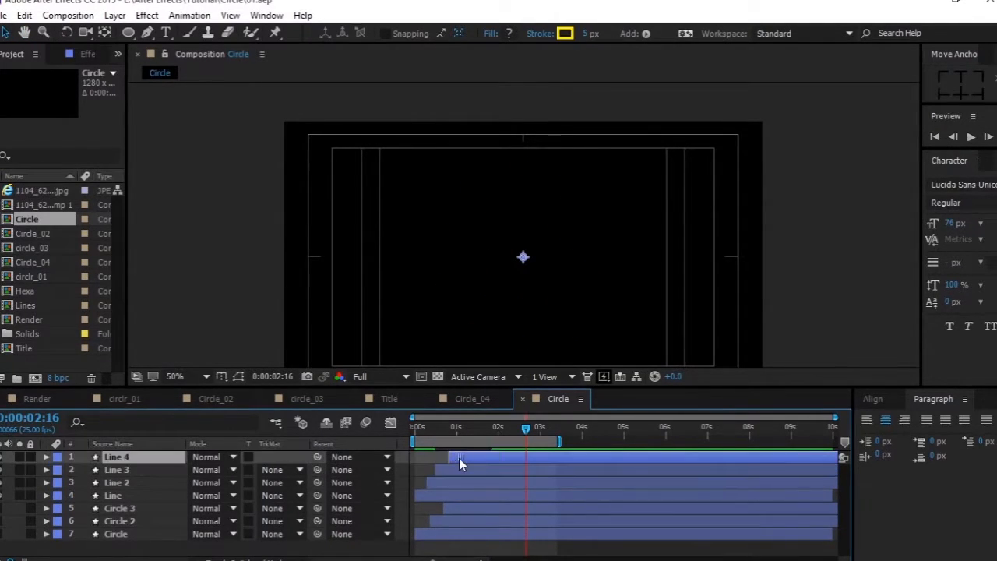
{"action": "left_click_drag", "start_coordinate": [420, 496], "coordinate": [435, 481]}
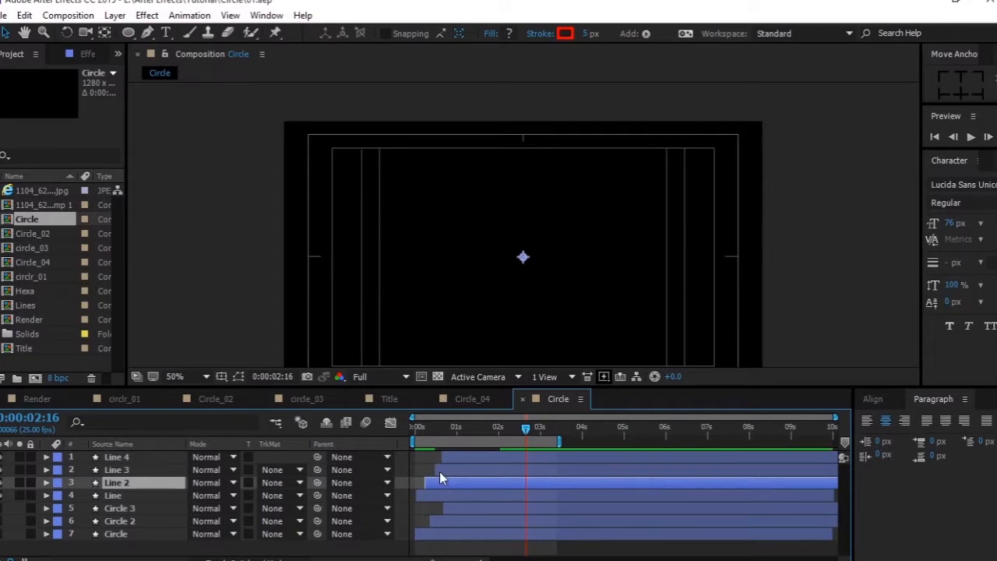
{"action": "left_click", "coordinate": [438, 471]}
{"action": "mouse_move", "coordinate": [452, 457]}
{"action": "left_mouse_down"}
{"action": "mouse_move", "coordinate": [497, 457]}
{"action": "mouse_move", "coordinate": [456, 465]}
{"action": "left_mouse_up"}
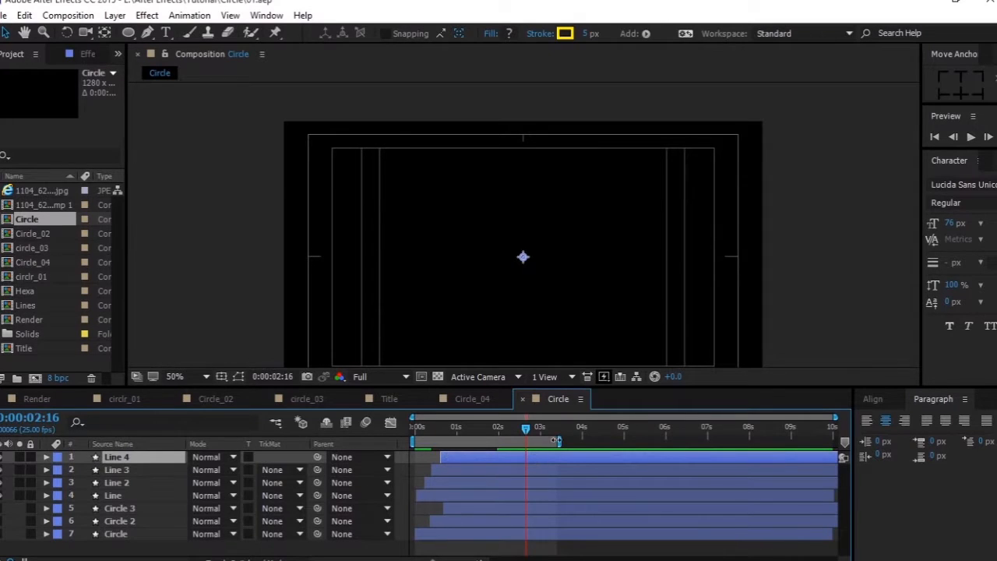
Shorten the work area to end at about 1.6 seconds and preview the staggered bursts.
{"action": "left_click_drag", "start_coordinate": [553, 441], "coordinate": [483, 441]}
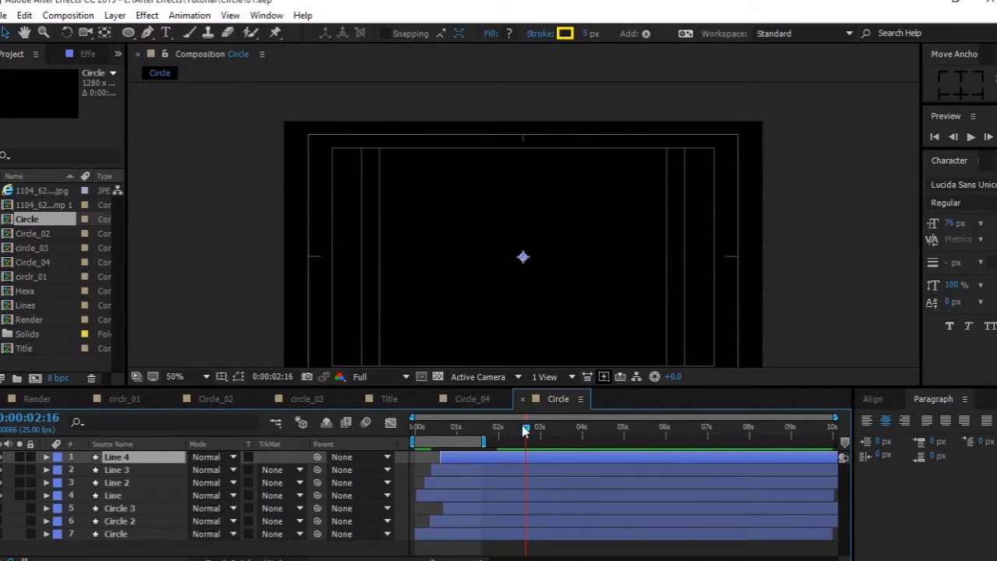
{"action": "key", "text": "space"}
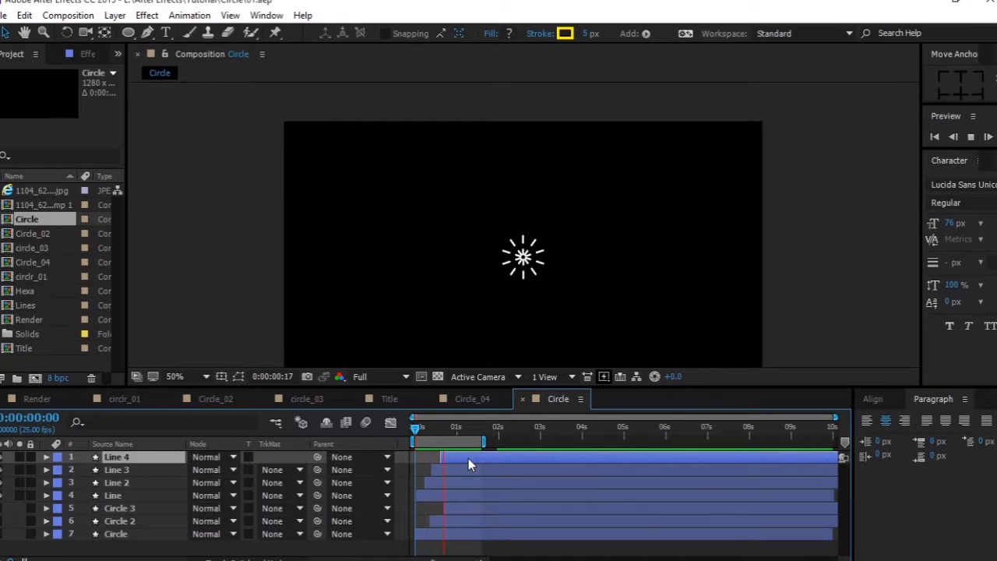
{"action": "key", "text": "space"}
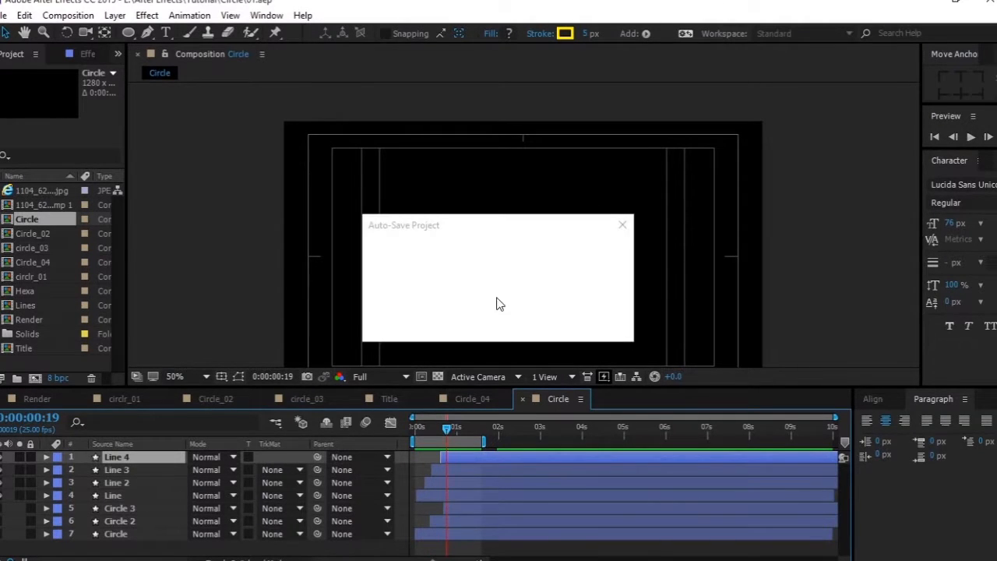
Pre-compose the four Line layers into a new composition named Dashes, moving all attributes into it.
{"action": "left_click", "coordinate": [131, 494], "text": "shift"}
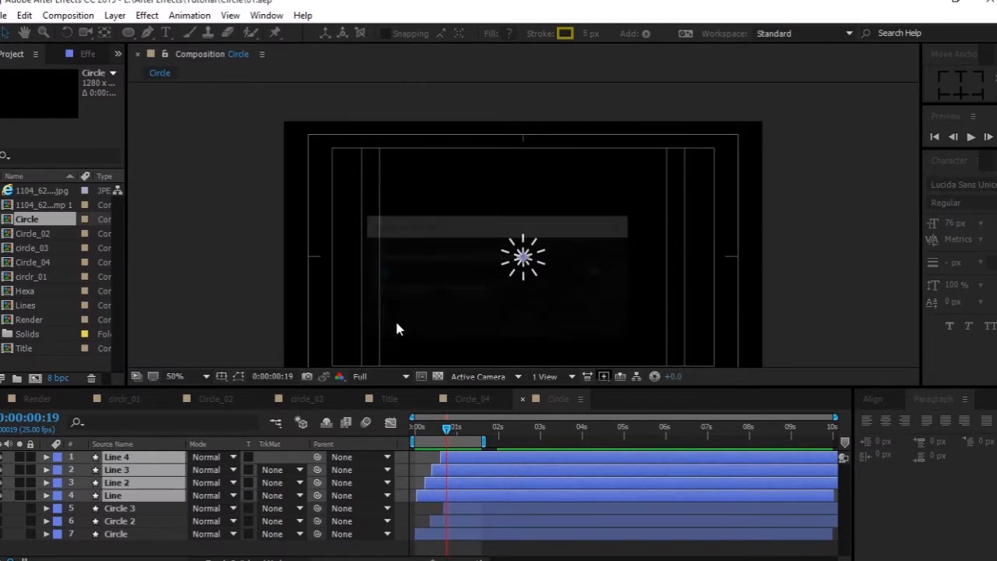
{"action": "right_click", "coordinate": [120, 482]}
{"action": "left_click", "coordinate": [198, 398]}
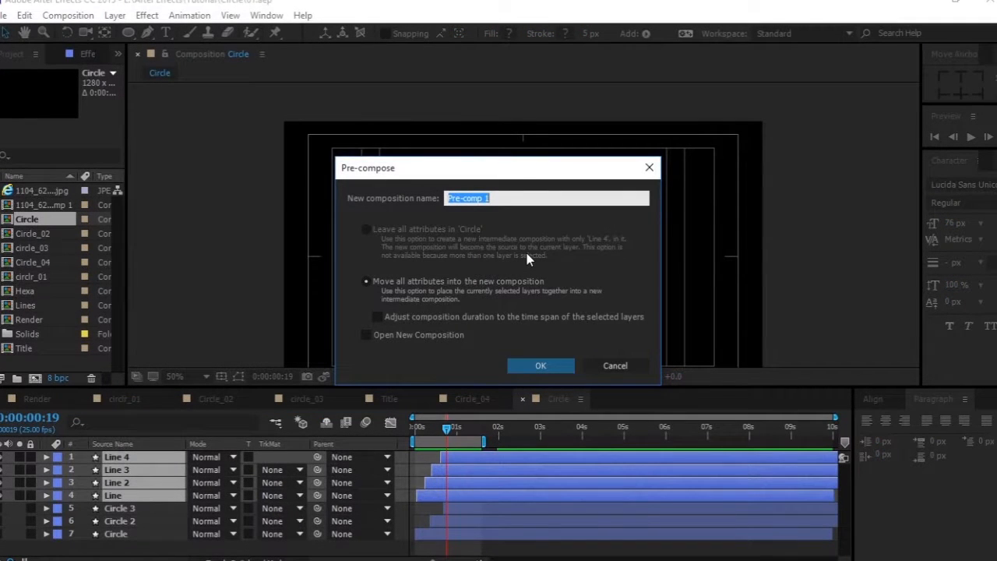
{"action": "type", "text": "Dashes"}
{"action": "key", "text": "Return"}
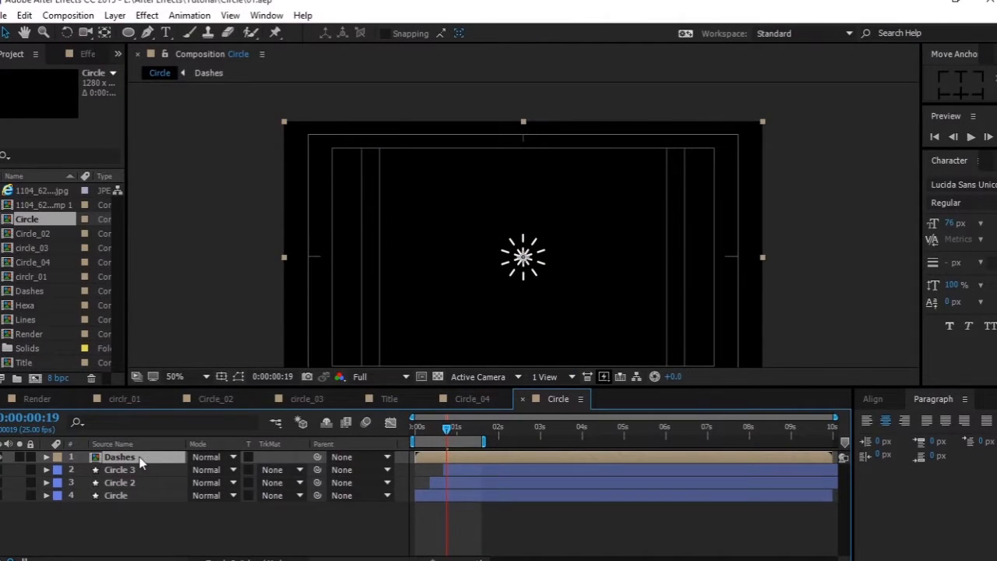
{"action": "key", "text": "s"}
{"action": "left_click_drag", "start_coordinate": [221, 473], "coordinate": [211, 473]}
{"action": "key", "text": "ctrl+z"}
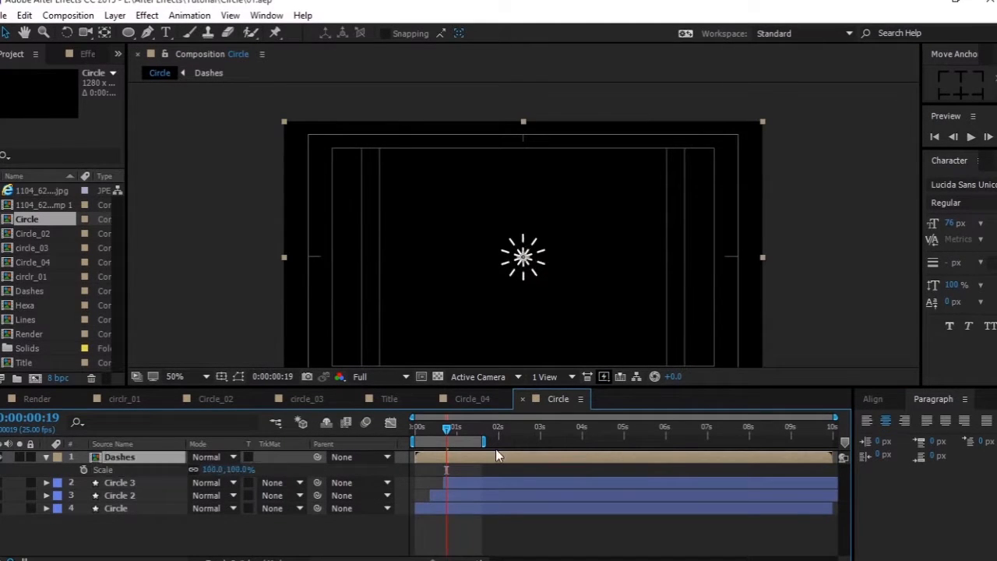
{"action": "left_click_drag", "start_coordinate": [448, 433], "coordinate": [456, 430]}
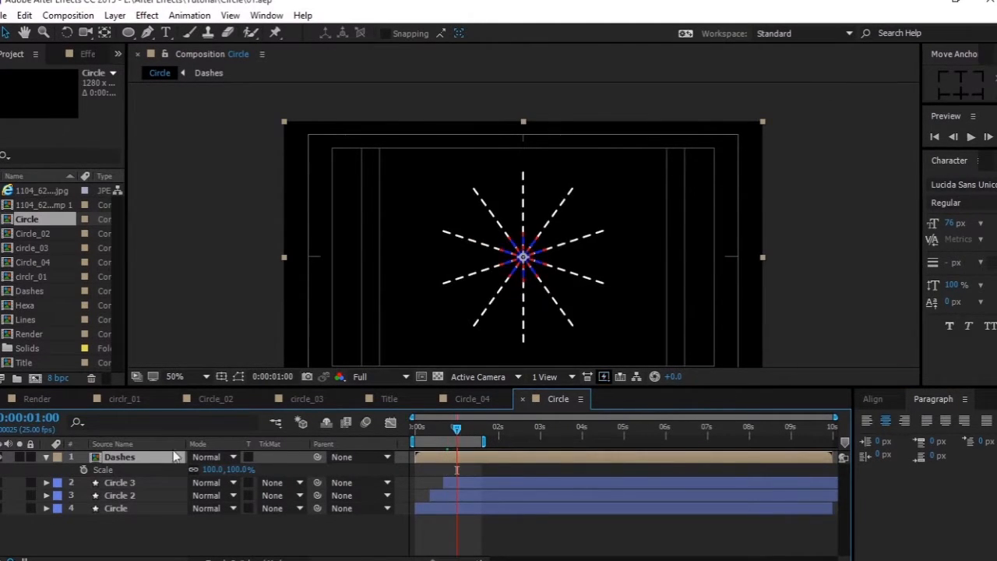
{"action": "left_click_drag", "start_coordinate": [218, 470], "coordinate": [241, 462]}
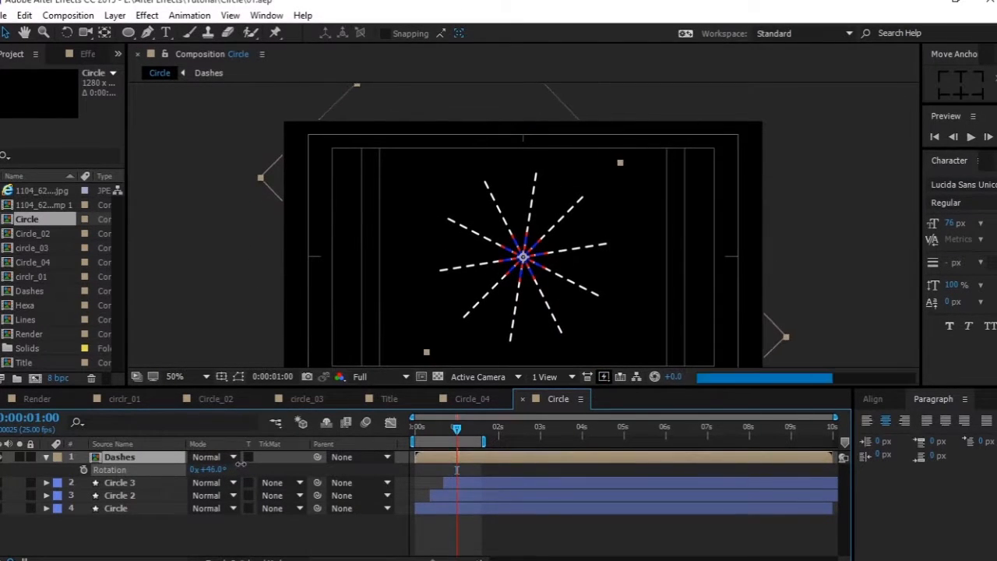
{"action": "key", "text": "ctrl+z"}
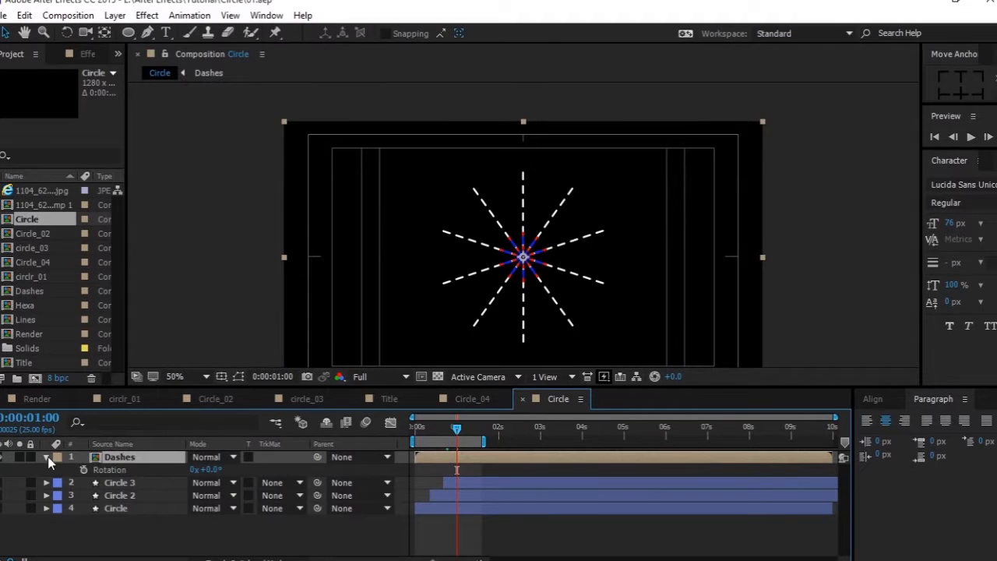
Duplicate the Dashes layer in the Circle composition.
{"action": "key", "text": "ctrl+d"}
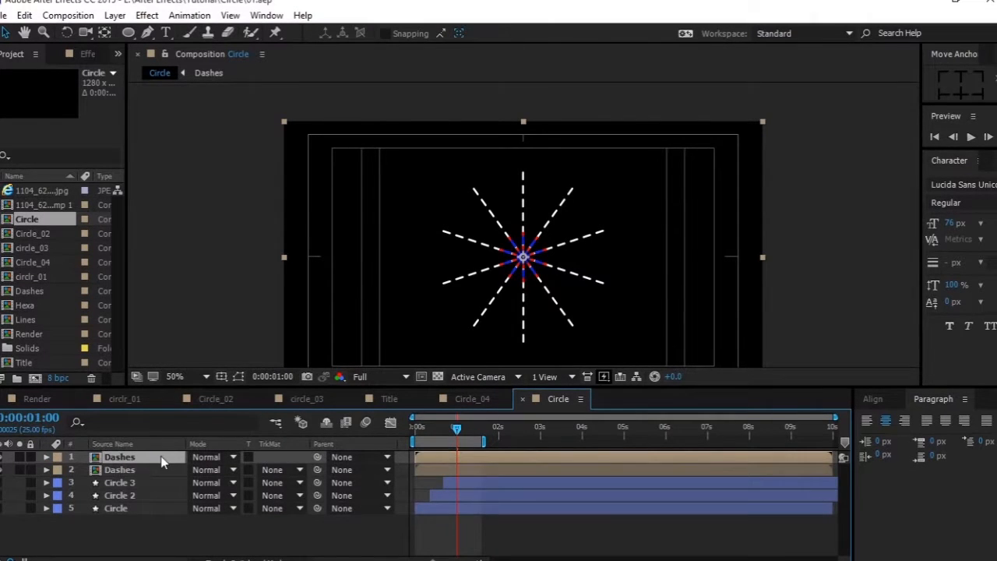
Rotate the upper Dashes layer to 19° and scale it uniformly to 68%.
{"action": "key", "text": "r"}
{"action": "left_click_drag", "start_coordinate": [208, 469], "coordinate": [227, 469]}
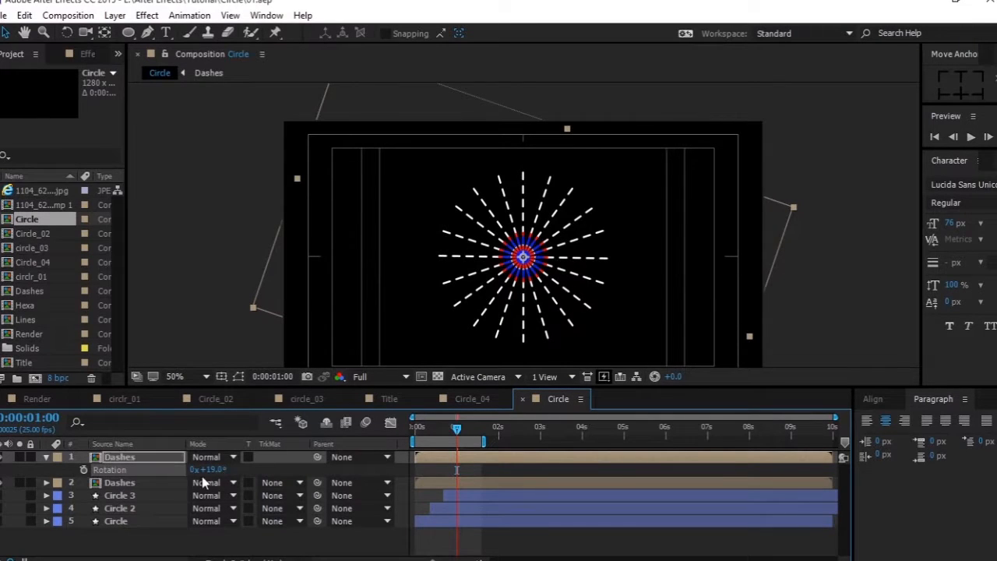
{"action": "key", "text": "s"}
{"action": "mouse_move", "coordinate": [218, 470]}
{"action": "left_mouse_down"}
{"action": "mouse_move", "coordinate": [183, 471]}
{"action": "mouse_move", "coordinate": [231, 470]}
{"action": "left_mouse_up"}
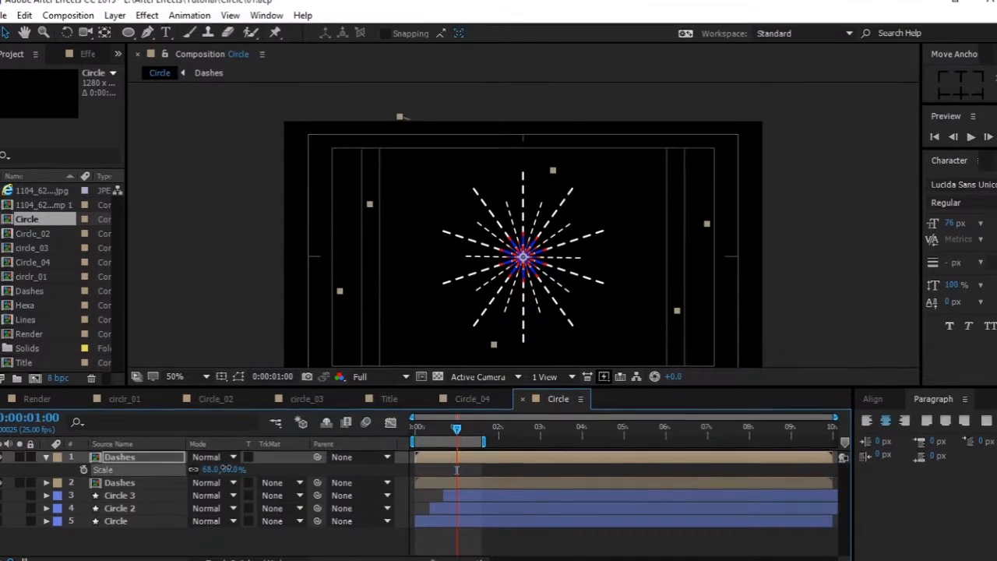
Preview the Circle composition from its start to check the two offset dashed bursts.
{"action": "left_click", "coordinate": [412, 441]}
{"action": "key", "text": "space"}
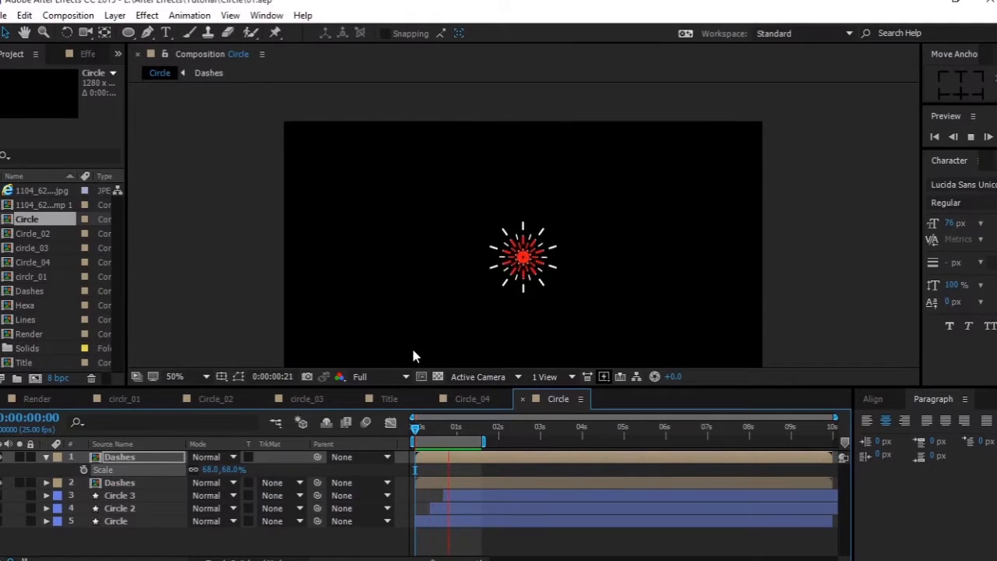
{"action": "key", "text": "space"}
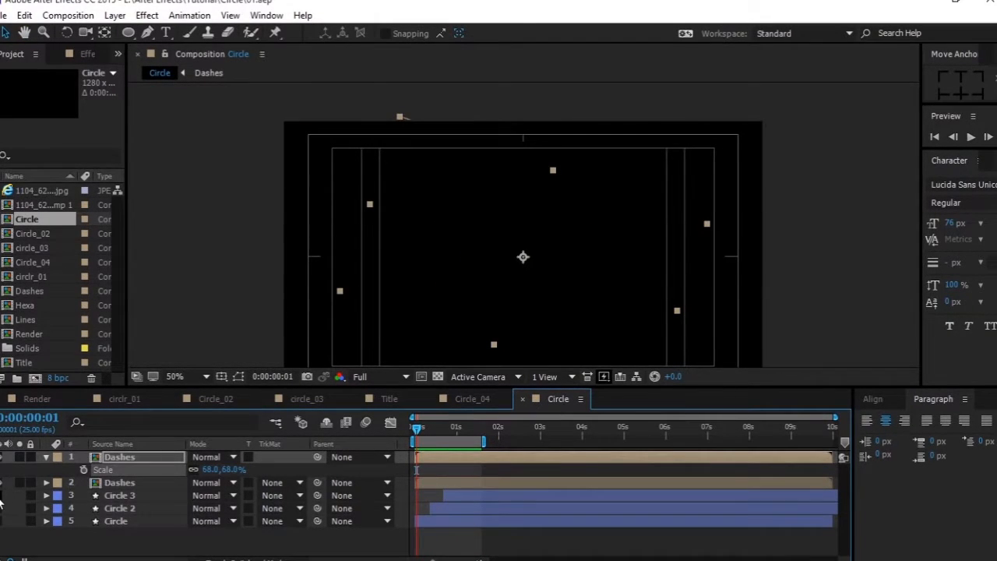
{"action": "key", "text": "space"}
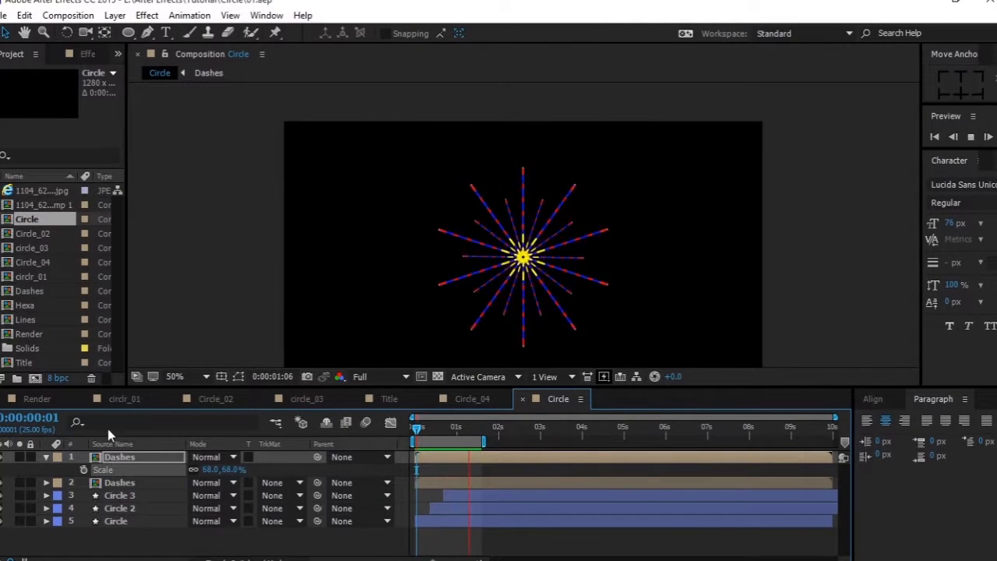
Play the finished elements in the Render composition for reference, return to the Circle composition and replay its bursts.
{"action": "left_click", "coordinate": [36, 398]}
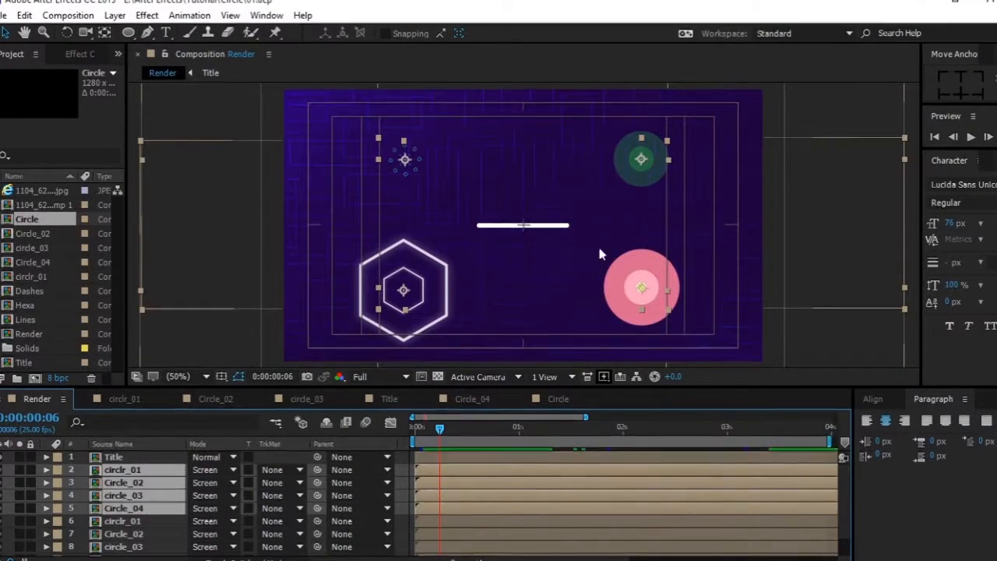
{"action": "key", "text": "space"}
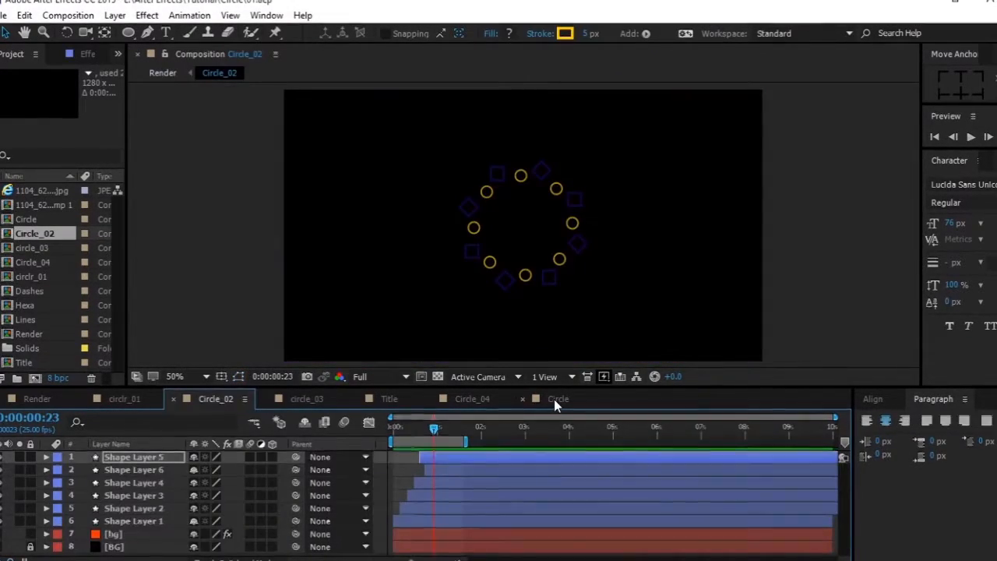
{"action": "left_click", "coordinate": [554, 399]}
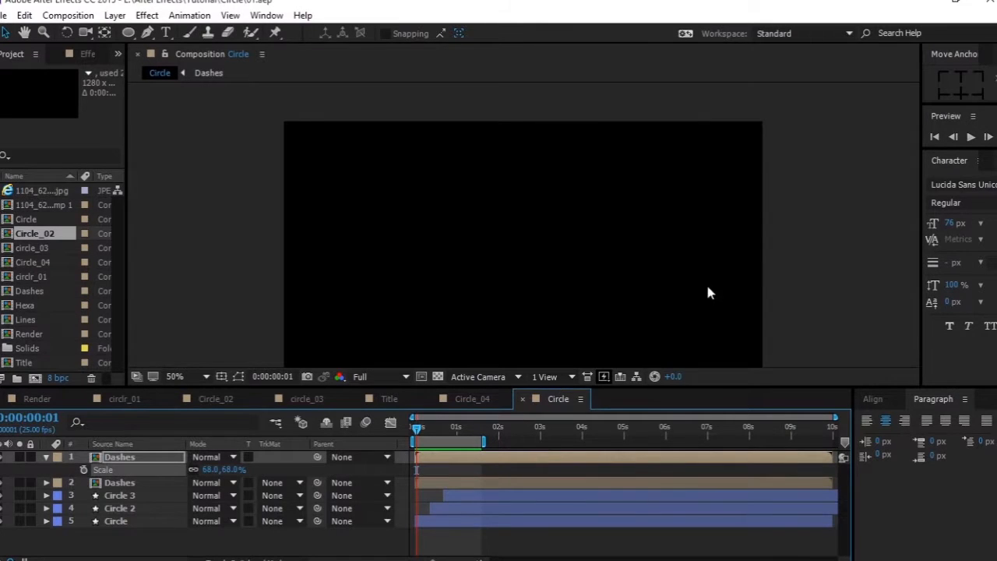
{"action": "scroll", "coordinate": [692, 258], "scroll_direction": "down", "scroll_amount": 2}
{"action": "scroll", "coordinate": [691, 258], "scroll_direction": "up", "scroll_amount": 3}
{"action": "scroll", "coordinate": [623, 269], "scroll_direction": "down", "scroll_amount": 1}
{"action": "key", "text": "space"}
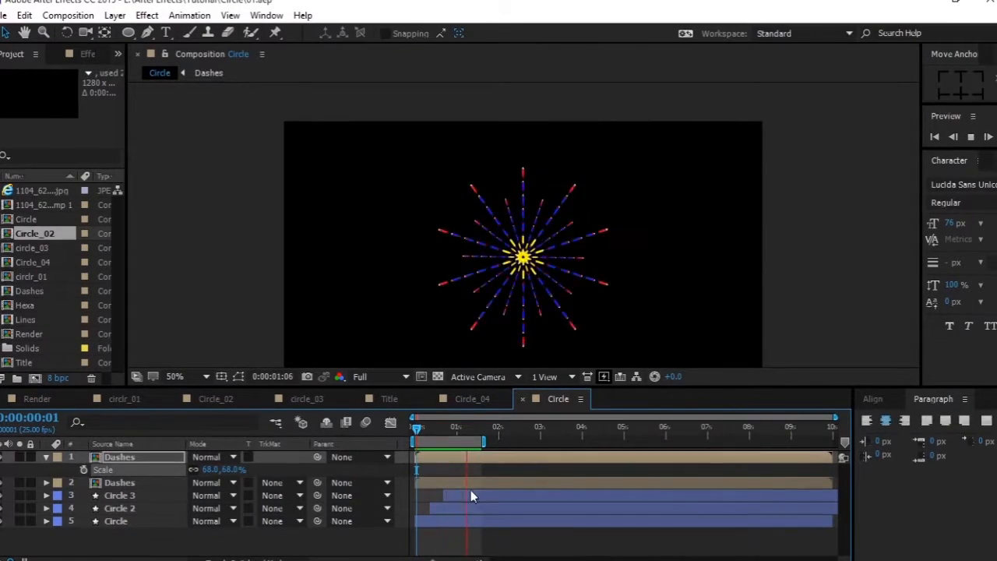
Scrub through the first second of the Render composition and play it to examine the hexagon element.
{"action": "left_click", "coordinate": [37, 398]}
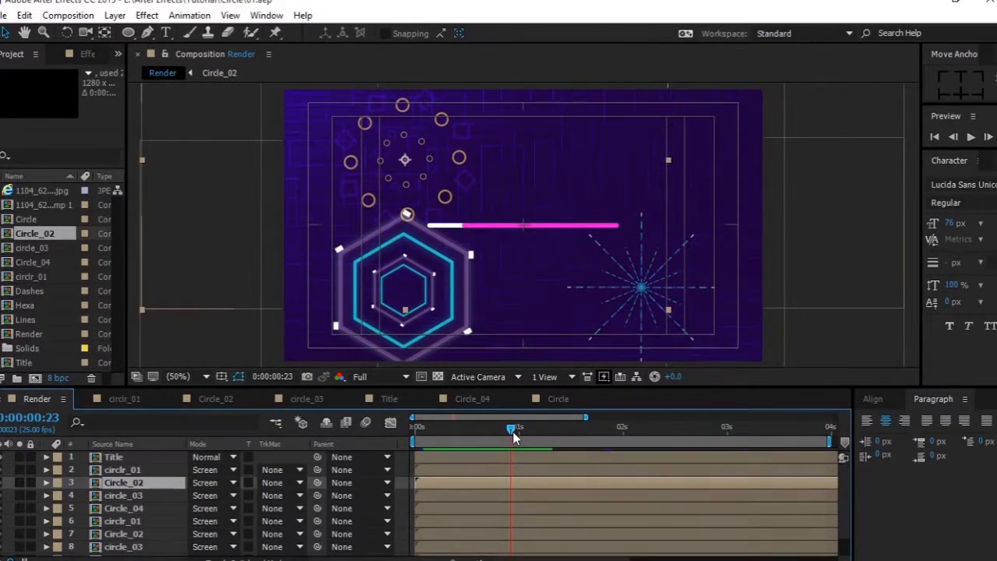
{"action": "left_click_drag", "start_coordinate": [512, 432], "coordinate": [478, 433]}
{"action": "left_click_drag", "start_coordinate": [507, 430], "coordinate": [536, 442]}
{"action": "key", "text": "space"}
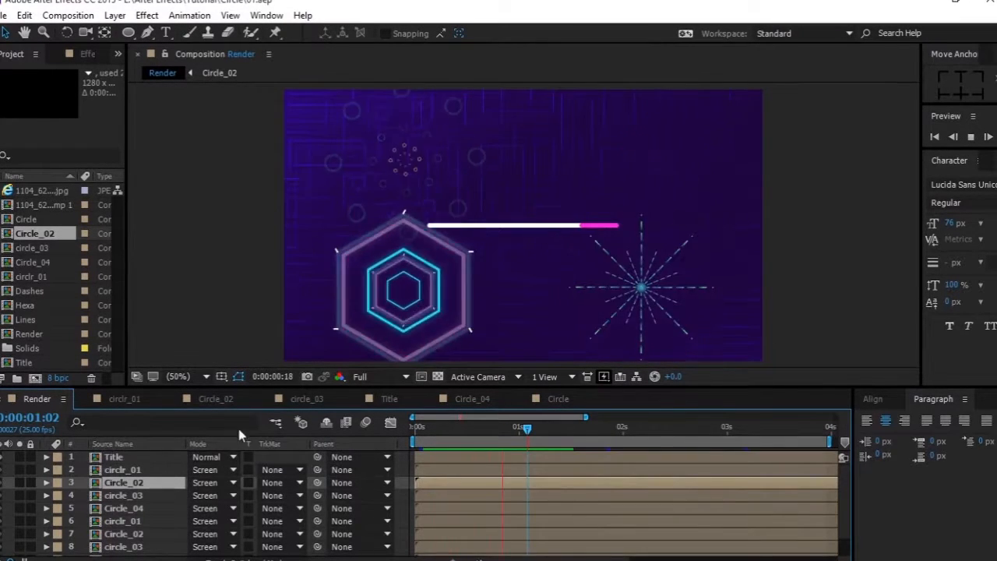
{"action": "left_click", "coordinate": [557, 398]}
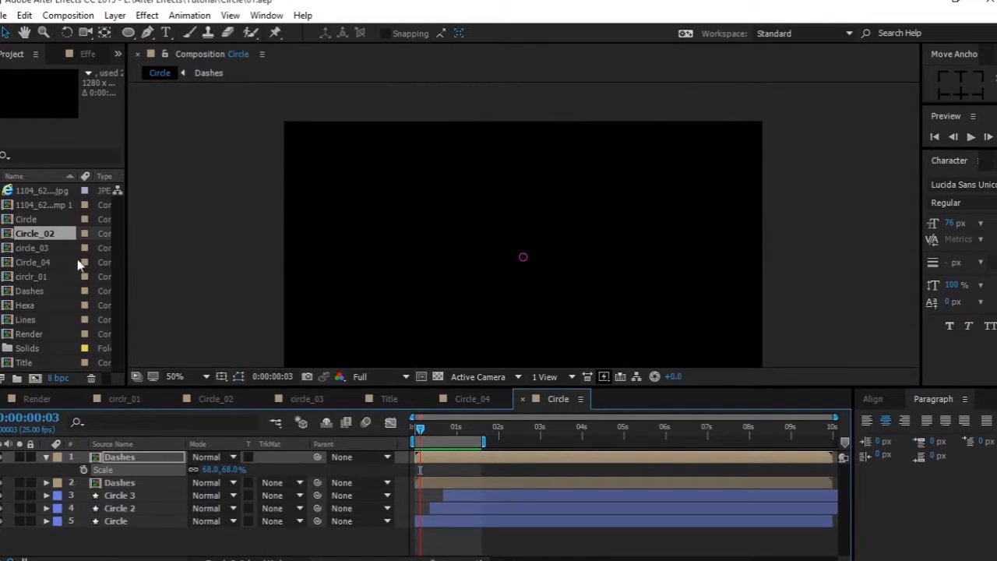
{"action": "mouse_move", "coordinate": [308, 545]}
{"action": "left_mouse_down"}
{"action": "mouse_move", "coordinate": [195, 536]}
{"action": "mouse_move", "coordinate": [42, 454]}
{"action": "left_mouse_up"}
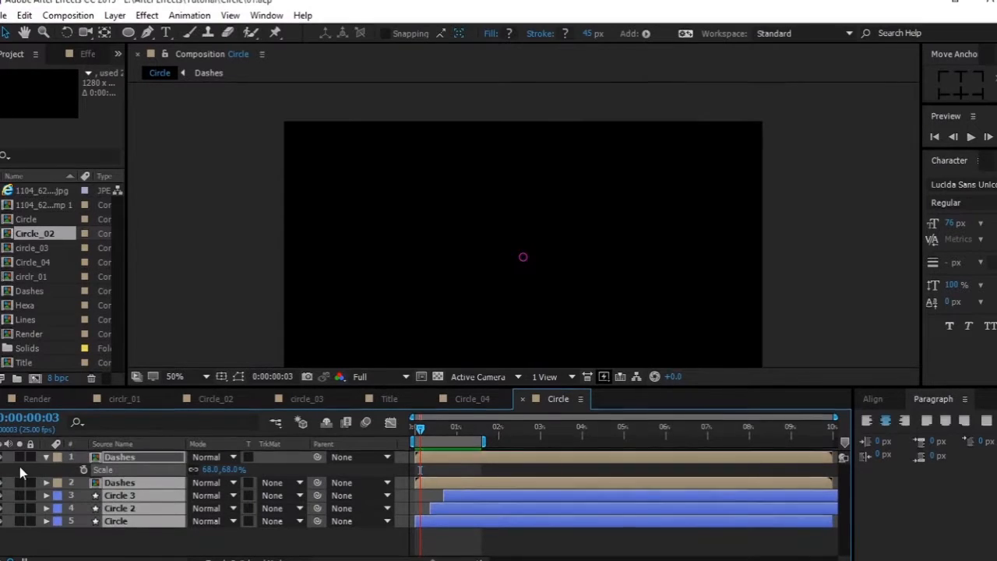
{"action": "right_click", "coordinate": [185, 545]}
{"action": "mouse_move", "coordinate": [252, 399]}
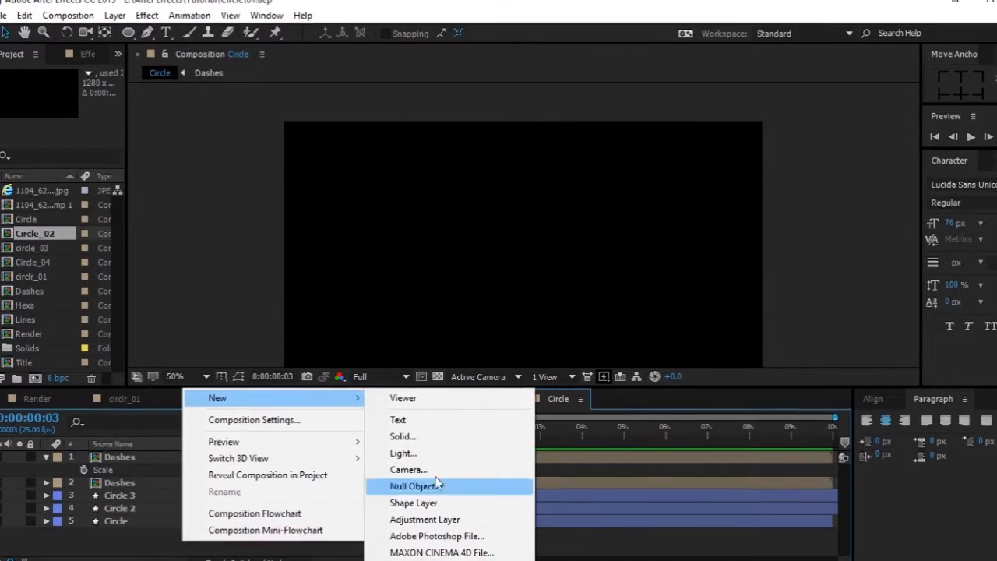
{"action": "left_click", "coordinate": [173, 553]}
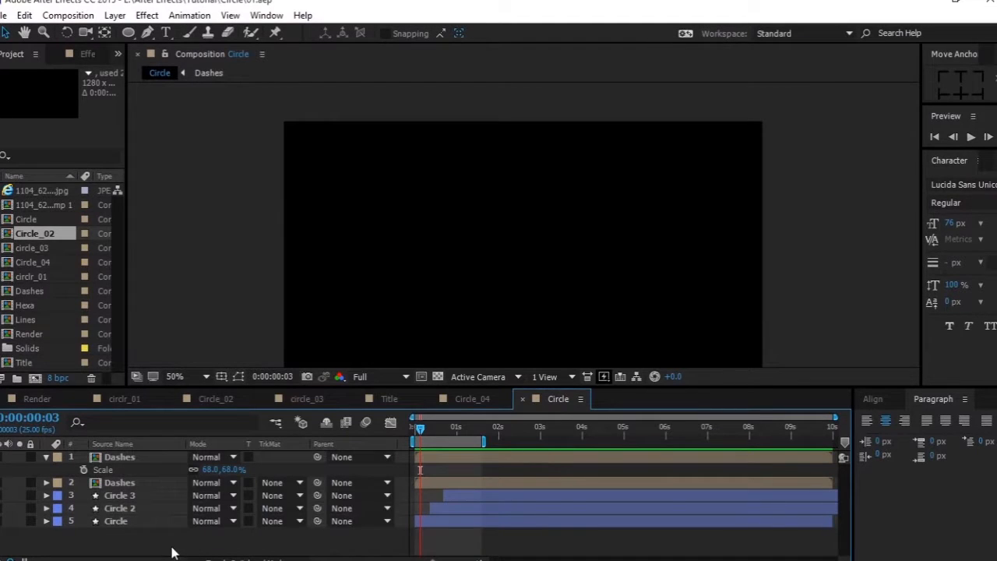
Create a new 1280 x 720 composition named Hexa at 25 fps with a duration of 10 seconds.
{"action": "left_click", "coordinate": [68, 15]}
{"action": "left_click", "coordinate": [86, 31]}
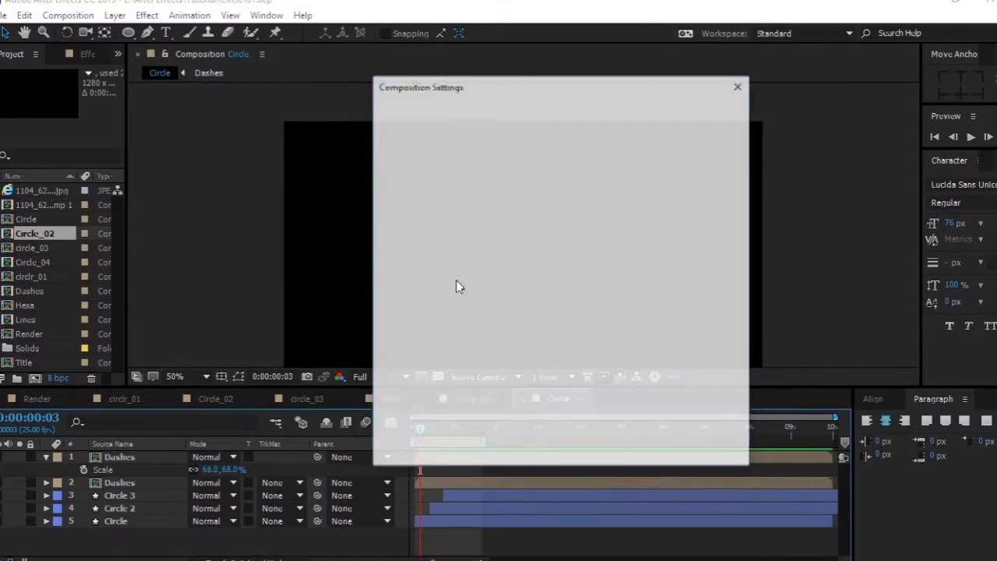
{"action": "type", "text": "Hexa"}
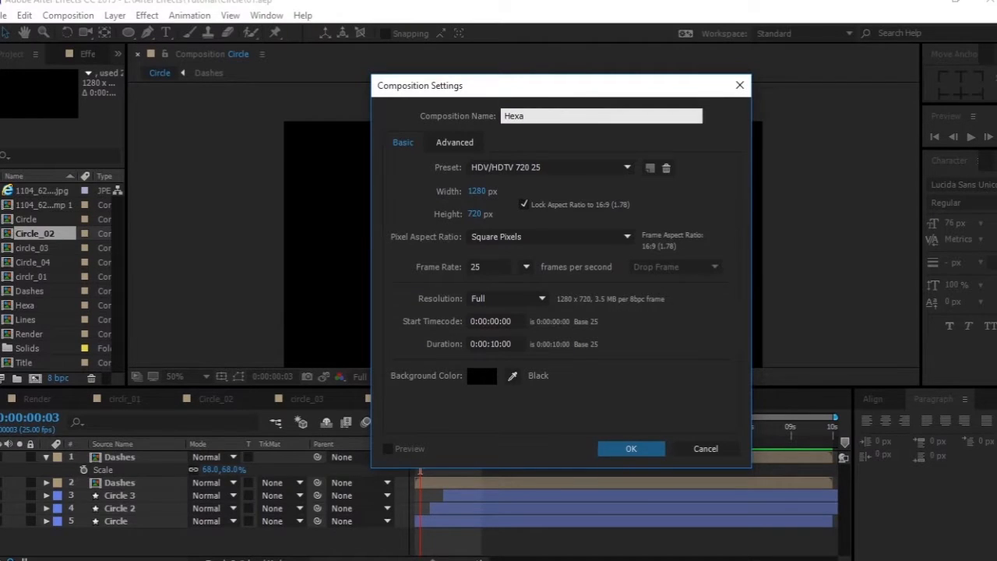
{"action": "key", "text": "Return"}
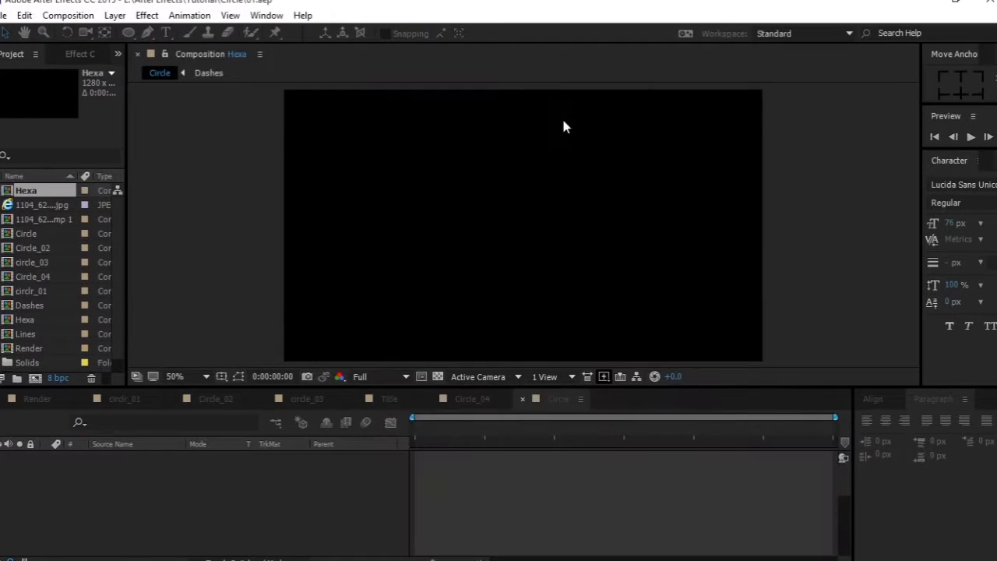
Add an empty shape layer to the Hexa composition.
{"action": "right_click", "coordinate": [183, 503]}
{"action": "mouse_move", "coordinate": [350, 356]}
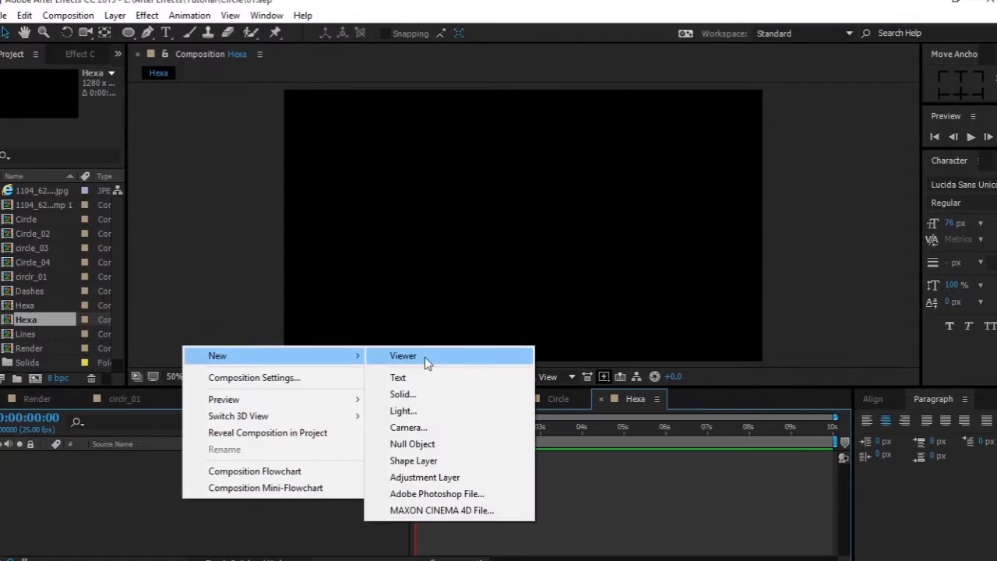
{"action": "left_click", "coordinate": [436, 460]}
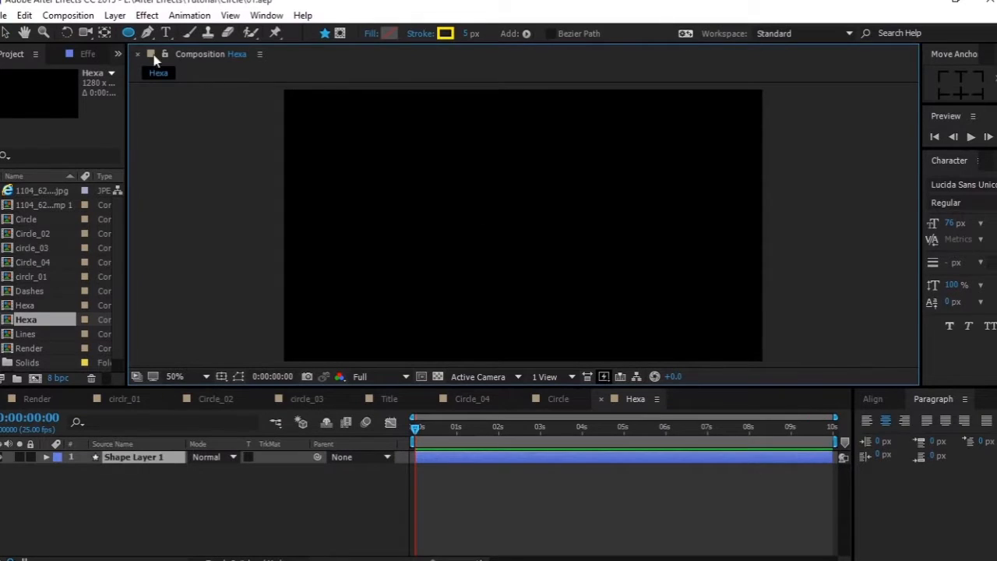
Draw a polygon with an outer radius of about 229 near the middle of the composition using the Polygon tool.
{"action": "left_click", "coordinate": [128, 32]}
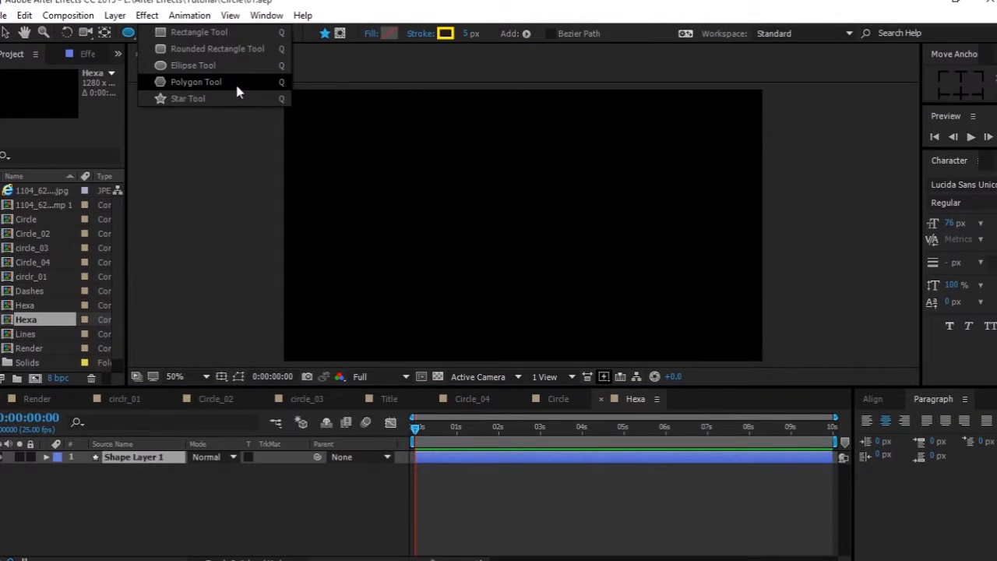
{"action": "left_click", "coordinate": [207, 83]}
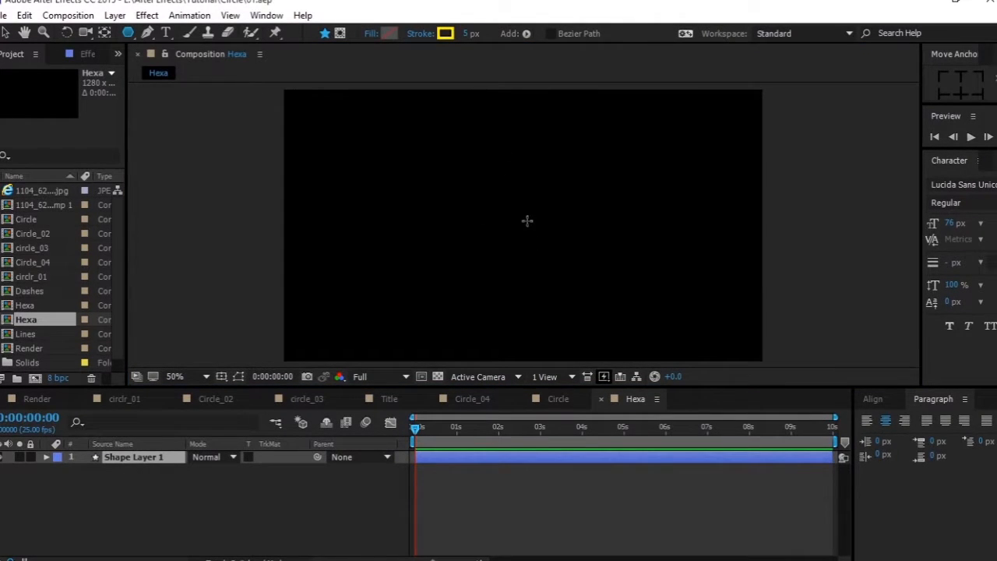
{"action": "left_click_drag", "start_coordinate": [521, 211], "coordinate": [622, 280]}
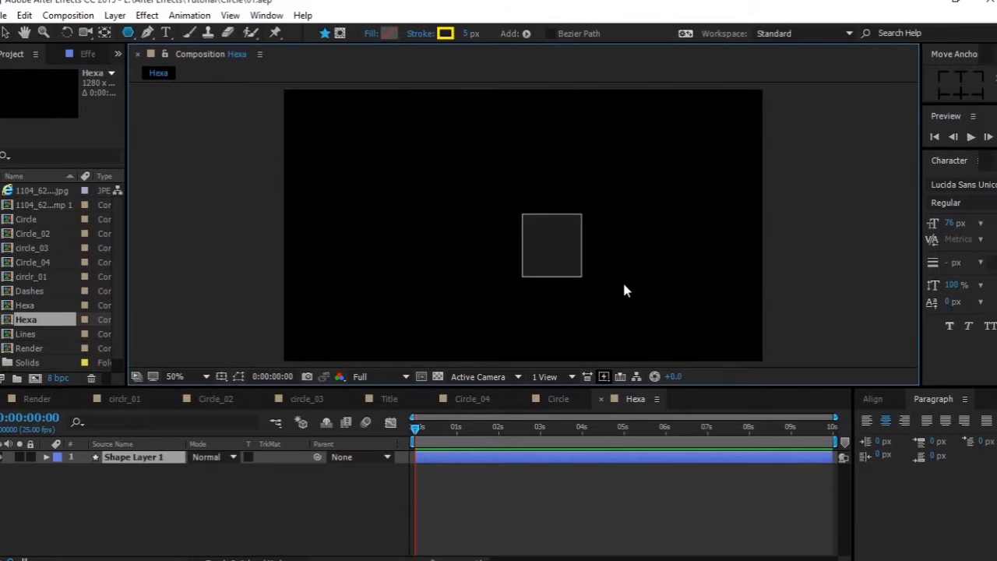
{"action": "mouse_move", "coordinate": [484, 197]}
{"action": "left_mouse_down"}
{"action": "mouse_move", "coordinate": [563, 258]}
{"action": "mouse_move", "coordinate": [553, 246]}
{"action": "left_mouse_up"}
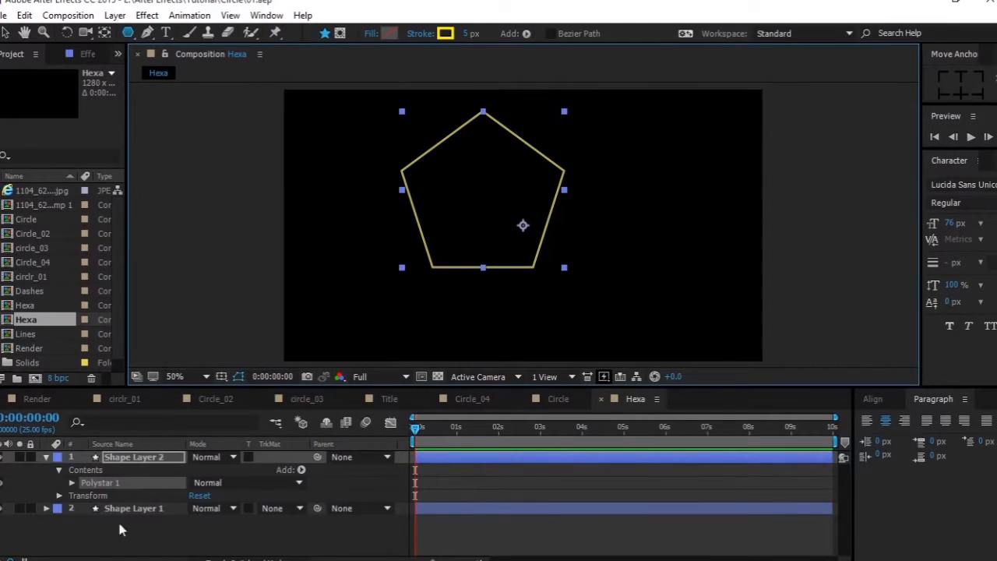
Set the polygon path's number of points to 6 to turn it into a hexagon, and collapse its properties.
{"action": "left_click", "coordinate": [71, 482]}
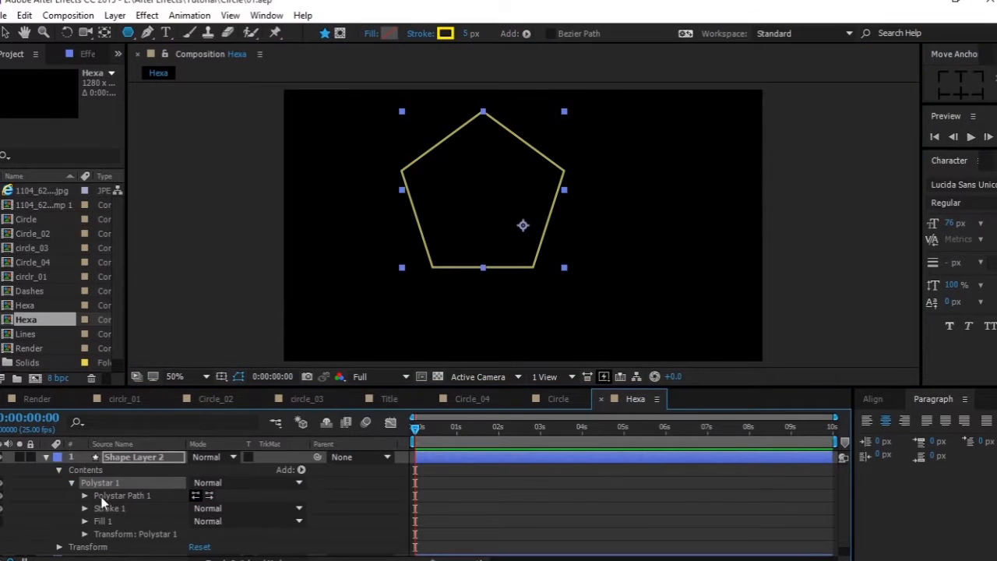
{"action": "left_click", "coordinate": [84, 495]}
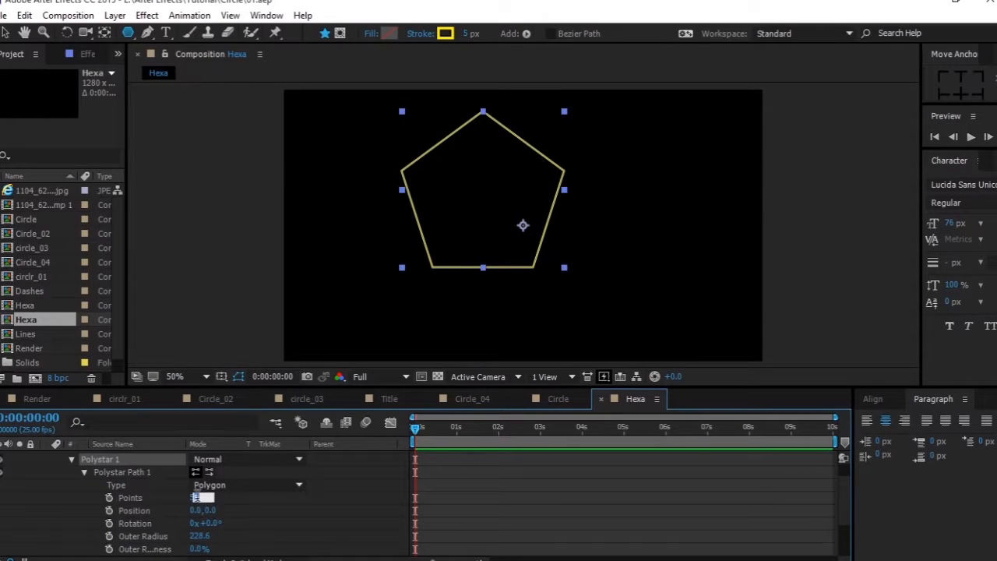
{"action": "type", "text": "6"}
{"action": "key", "text": "Return"}
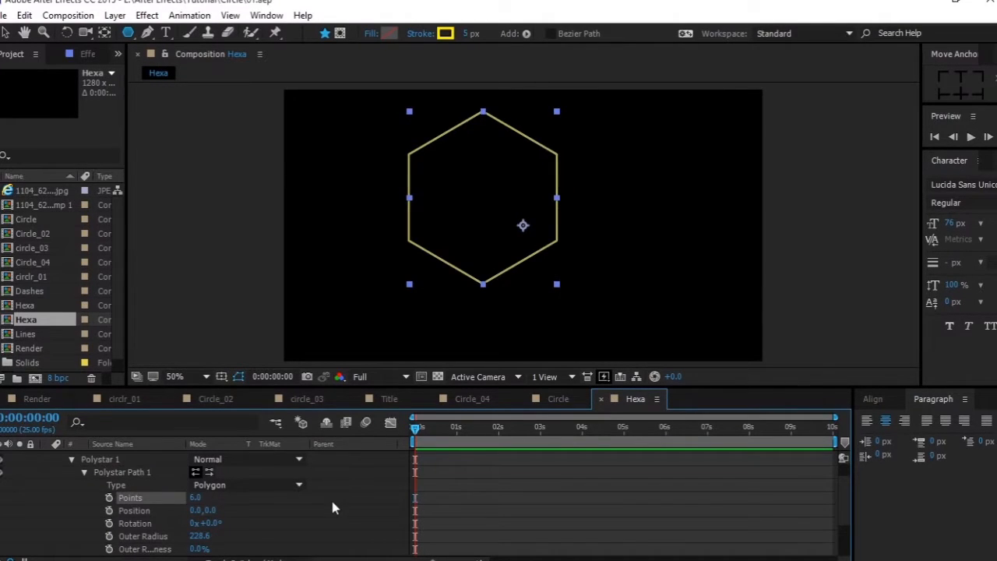
{"action": "left_click", "coordinate": [84, 473]}
{"action": "left_click", "coordinate": [59, 456]}
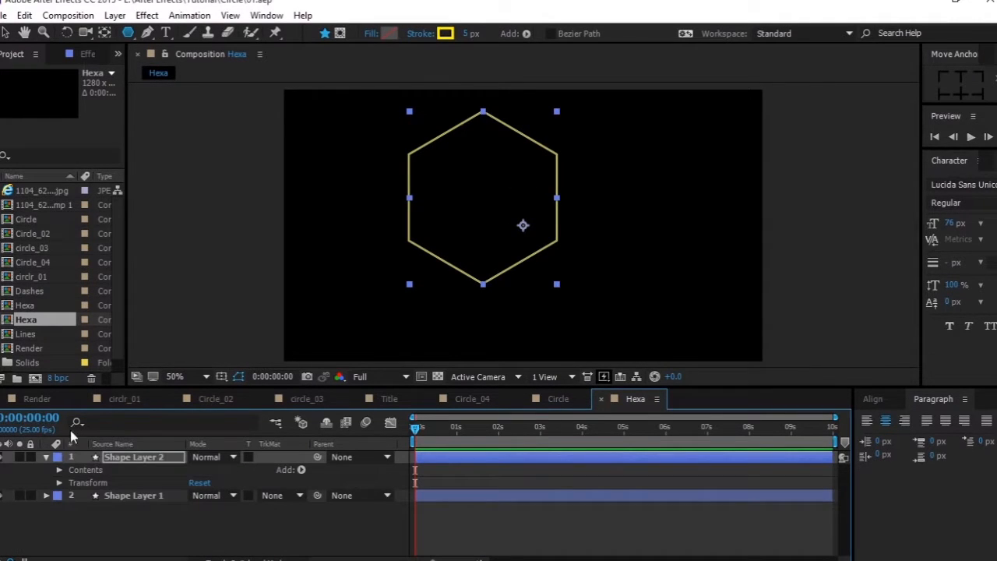
Center the hexagon layer's anchor point on the shape and align the layer horizontally and vertically to the composition's center.
{"action": "key", "text": "F2"}
{"action": "left_click", "coordinate": [947, 92]}
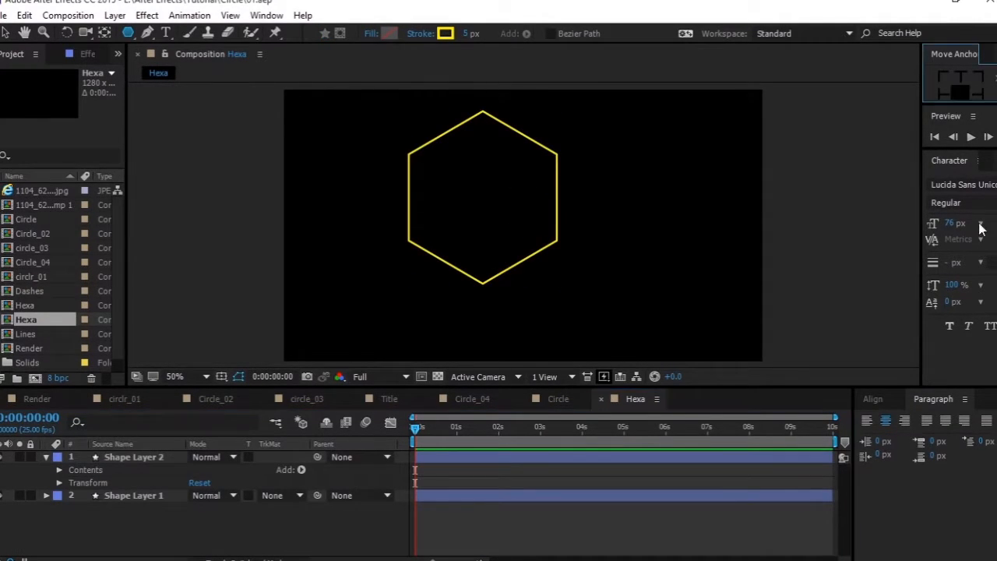
{"action": "left_click", "coordinate": [573, 345]}
{"action": "left_click", "coordinate": [166, 458]}
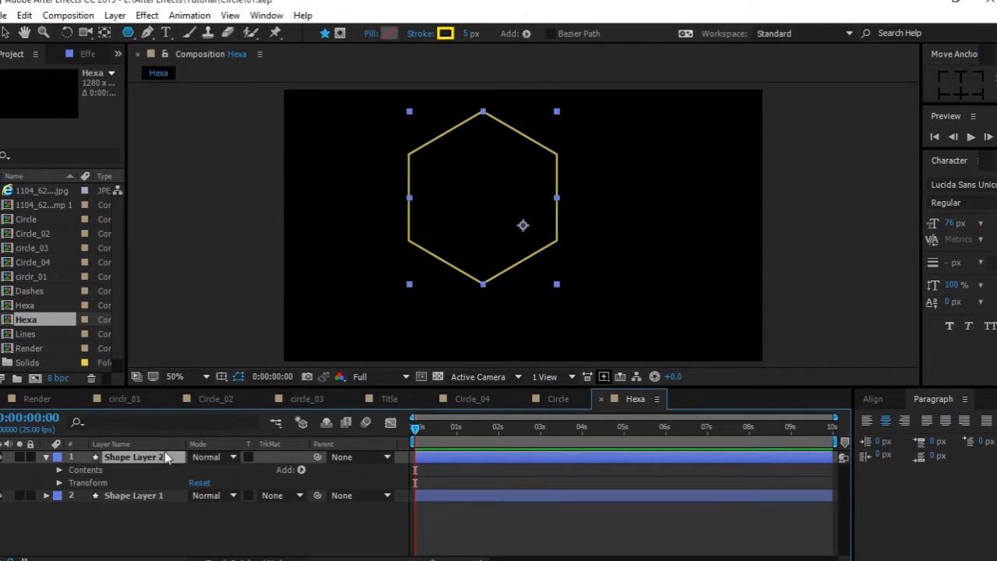
{"action": "left_click", "coordinate": [961, 84]}
{"action": "left_click", "coordinate": [872, 398]}
{"action": "left_click", "coordinate": [894, 436]}
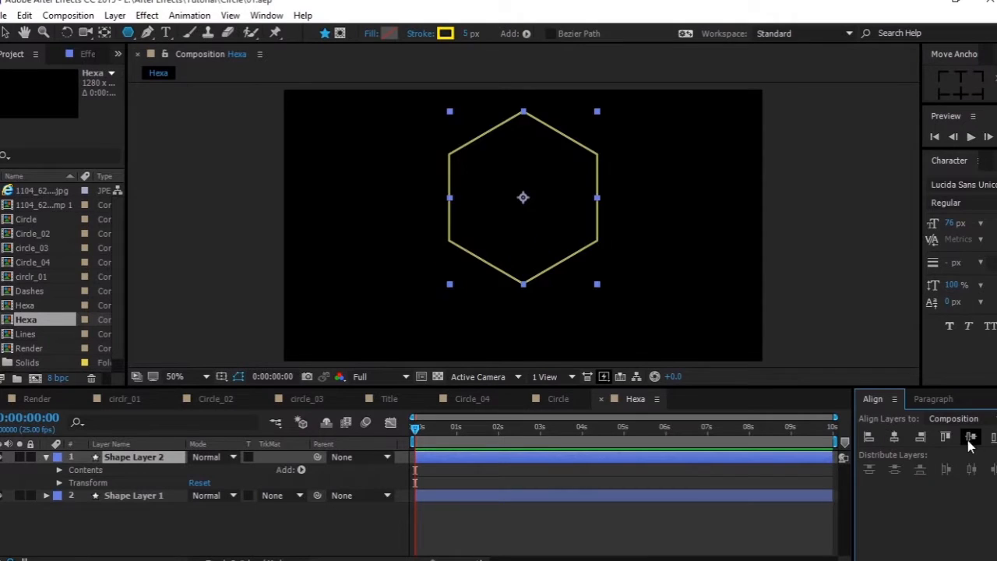
{"action": "left_click", "coordinate": [970, 436]}
{"action": "left_click", "coordinate": [201, 524]}
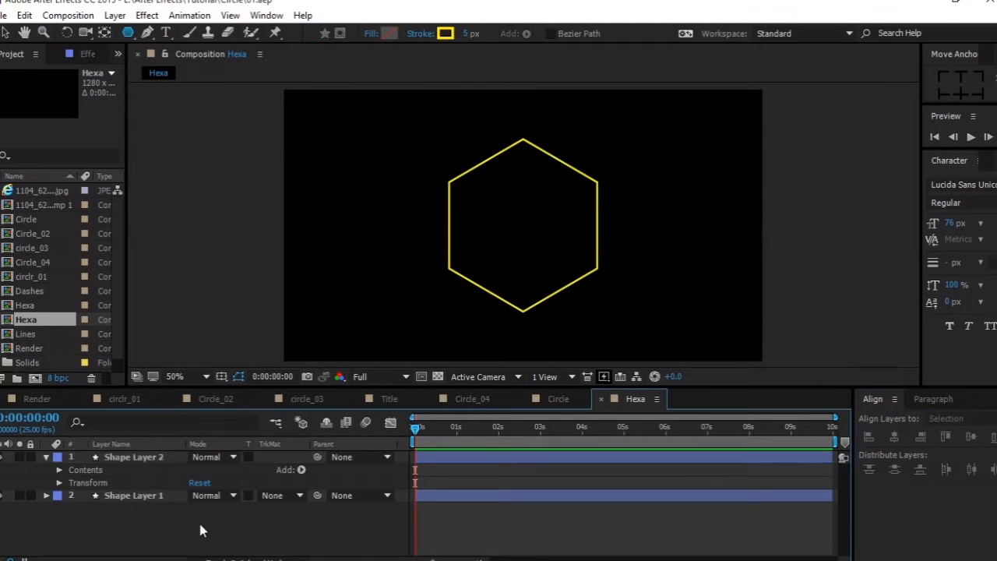
{"action": "left_click", "coordinate": [46, 458]}
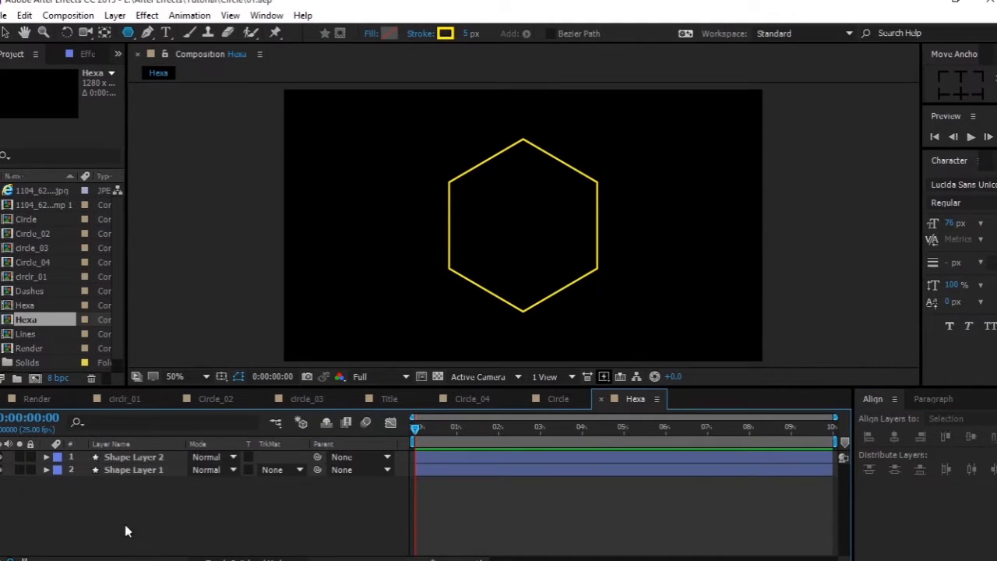
Set the shape stroke color to F5F5F5 with no layer selected.
{"action": "left_click", "coordinate": [447, 34]}
{"action": "type", "text": "ffffff"}
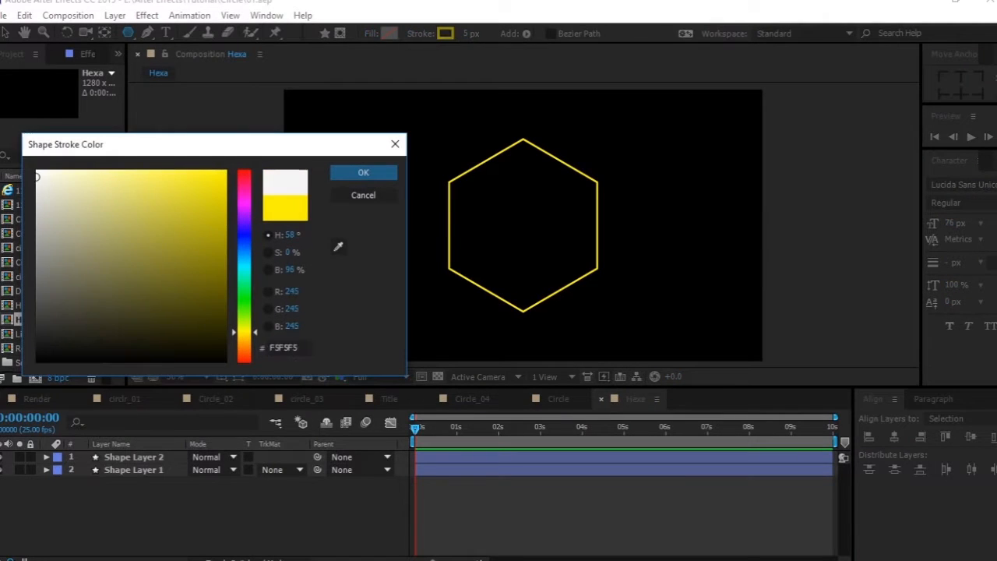
{"action": "left_click", "coordinate": [385, 175]}
{"action": "left_click", "coordinate": [257, 487]}
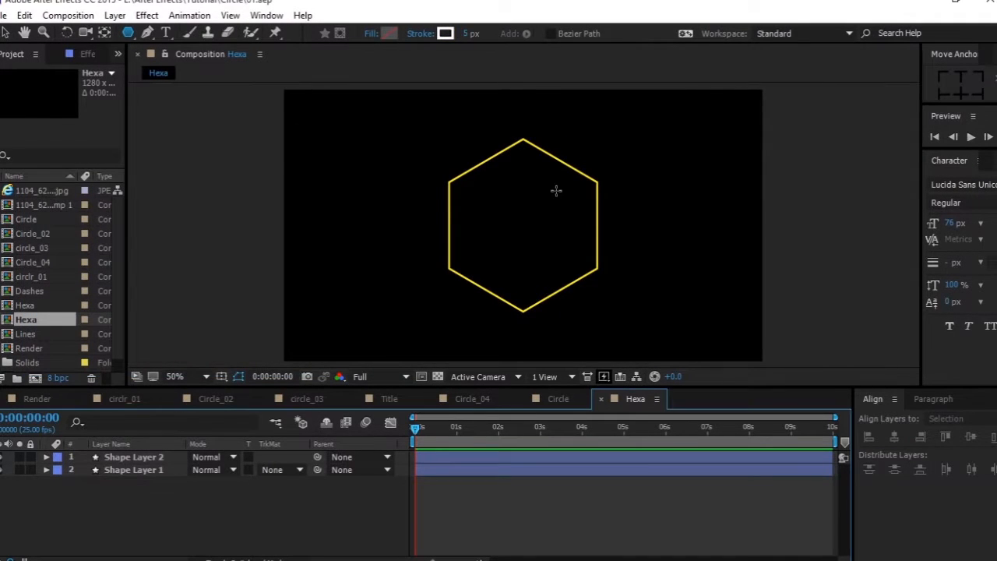
Create a new shape layer in the Hexa composition and rename it lines.
{"action": "scroll", "coordinate": [585, 190], "scroll_direction": "up", "scroll_amount": 1}
{"action": "scroll", "coordinate": [584, 190], "scroll_direction": "down", "scroll_amount": 1}
{"action": "scroll", "coordinate": [538, 257], "scroll_direction": "up", "scroll_amount": 1}
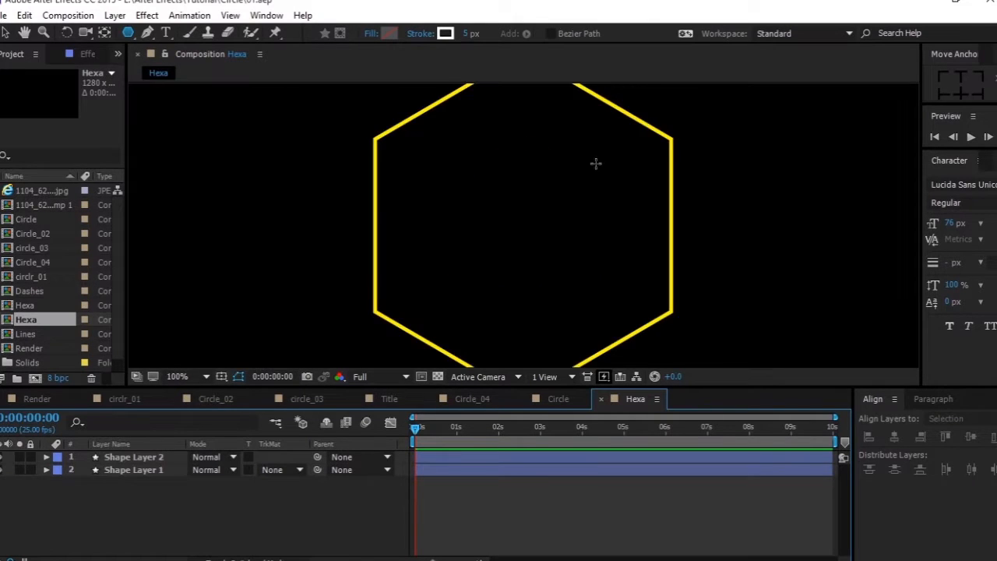
{"action": "left_click_drag", "start_coordinate": [597, 163], "coordinate": [550, 223]}
{"action": "scroll", "coordinate": [523, 249], "scroll_direction": "up", "scroll_amount": 1}
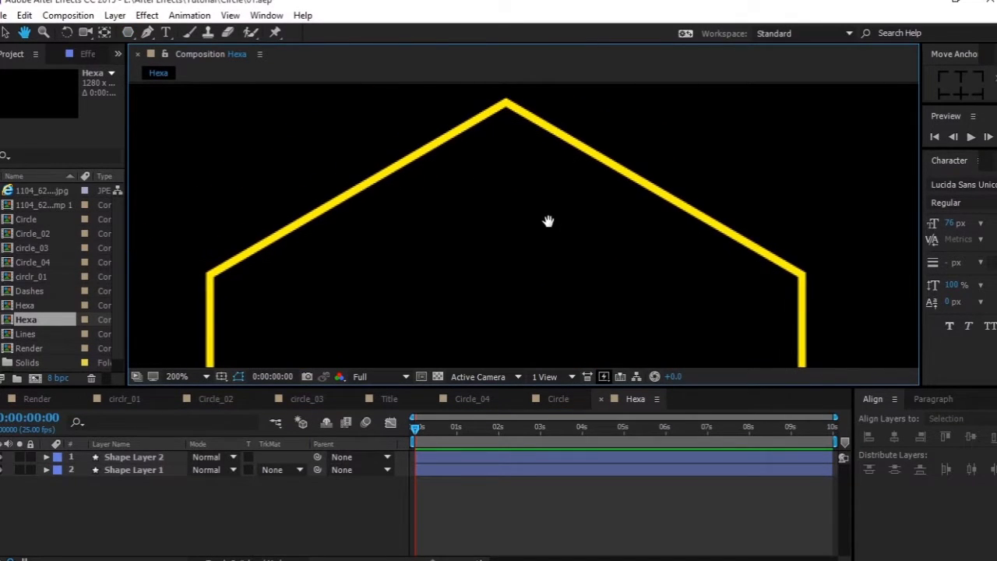
{"action": "right_click", "coordinate": [56, 533]}
{"action": "mouse_move", "coordinate": [133, 385]}
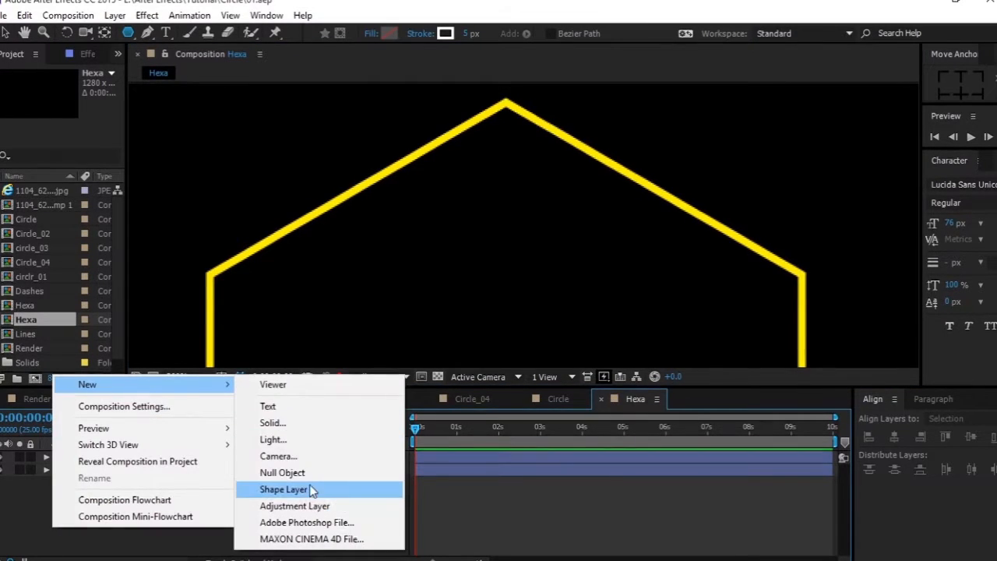
{"action": "left_click", "coordinate": [310, 490]}
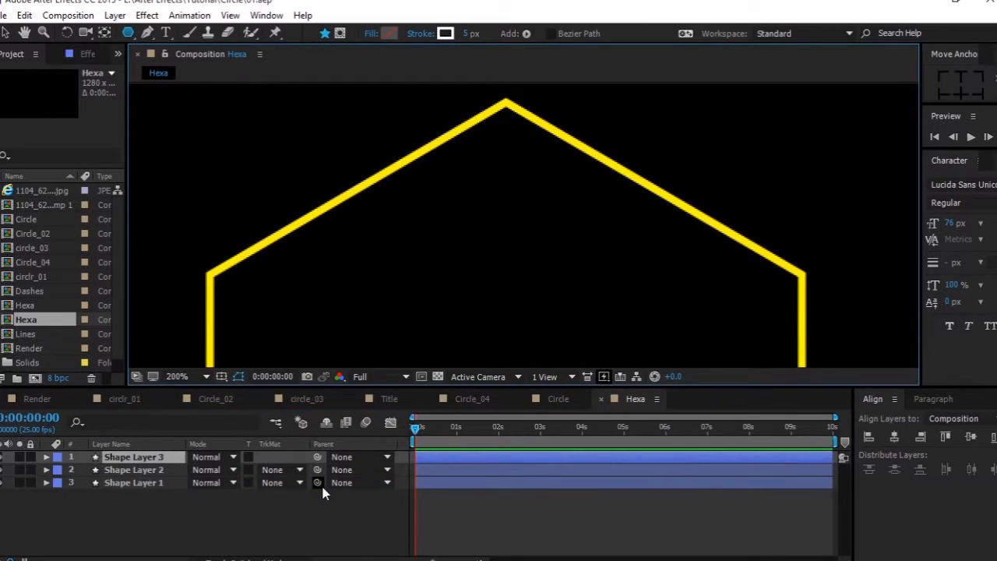
{"action": "key", "text": "s"}
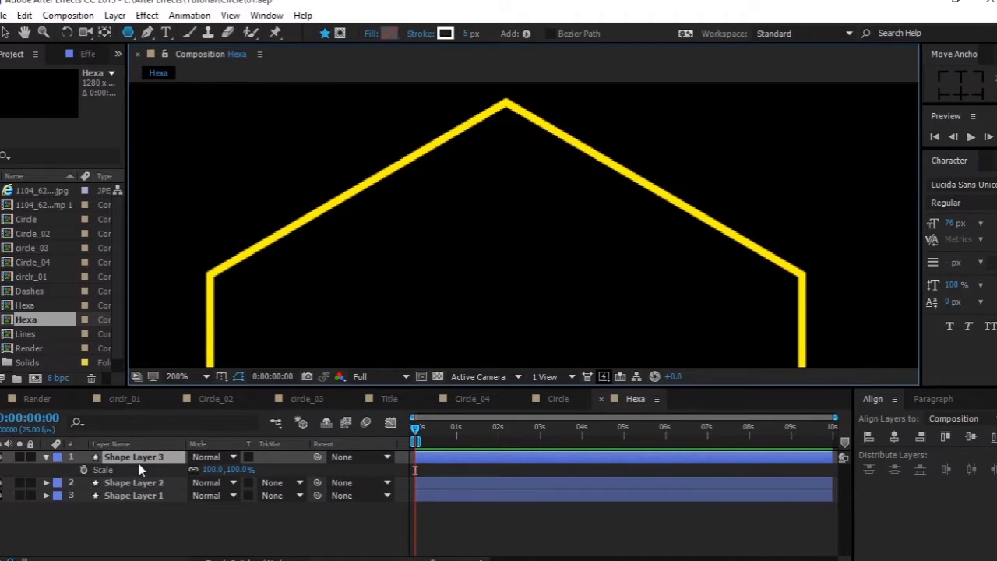
{"action": "key", "text": "Return"}
{"action": "type", "text": "lin"}
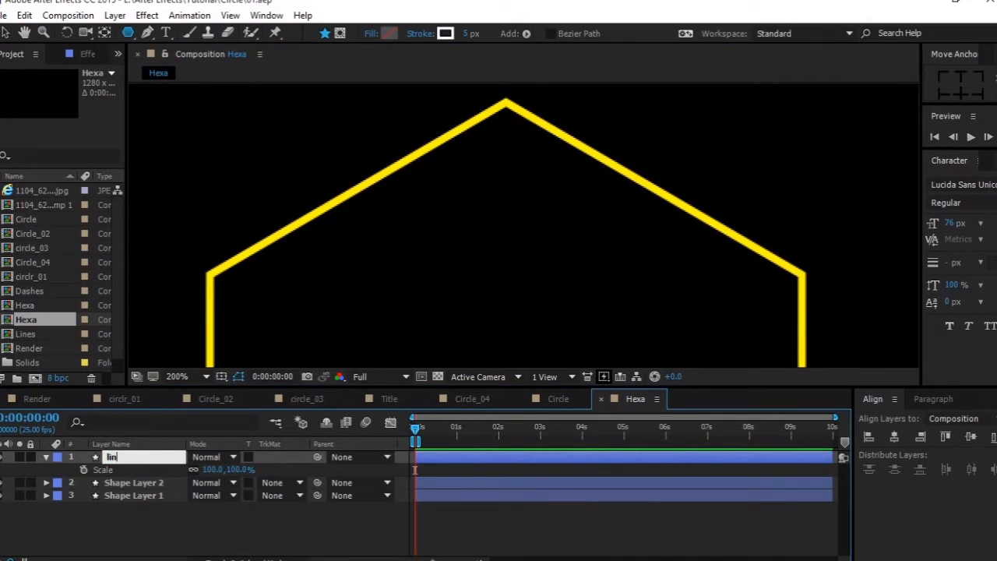
{"action": "type", "text": "es"}
{"action": "key", "text": "Return"}
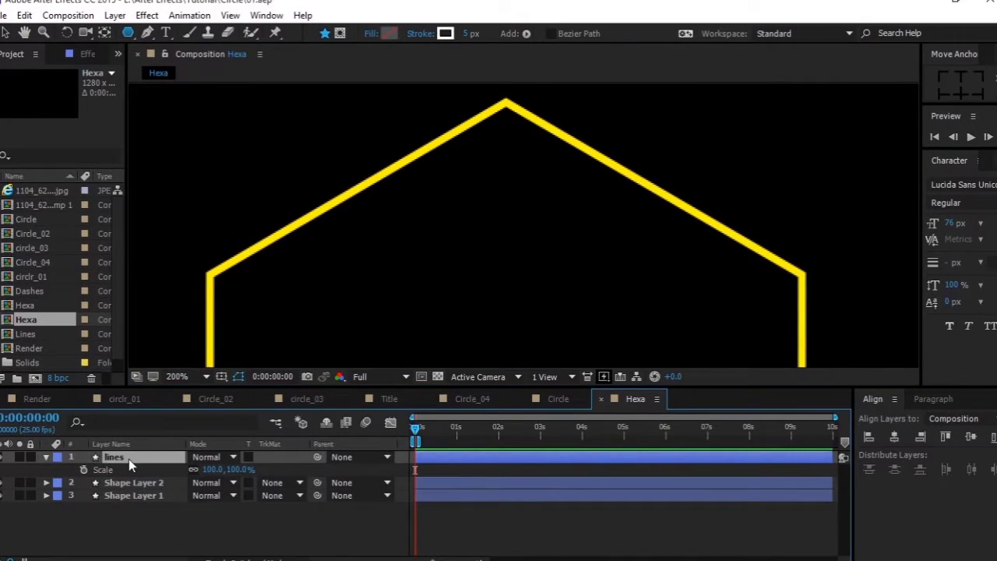
Draw a straight Pen tool line on the lines layer along the hexagon's upper-right edge, from its top corner to its upper-right corner, and deselect it.
{"action": "left_click", "coordinate": [148, 32]}
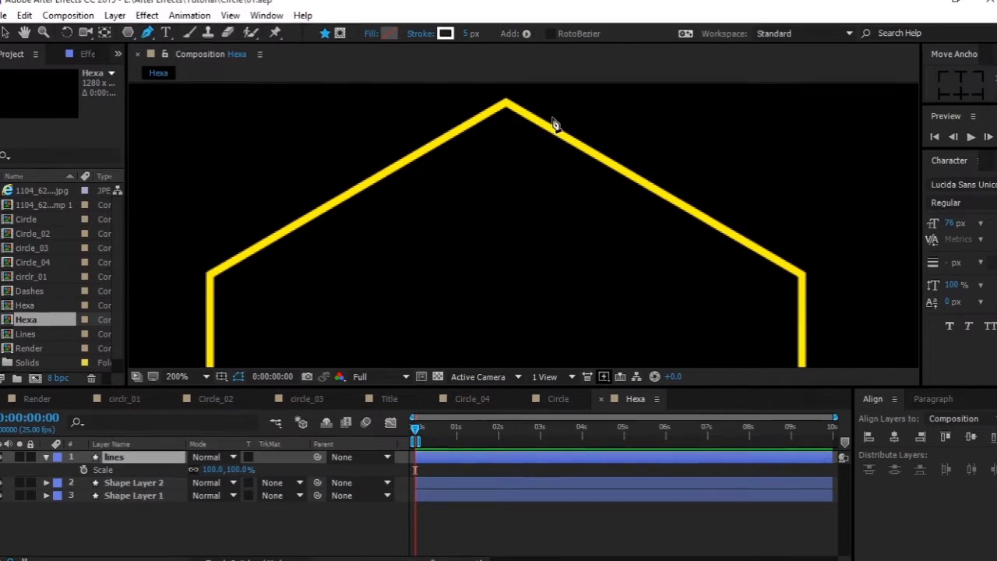
{"action": "scroll", "coordinate": [553, 121], "scroll_direction": "up", "scroll_amount": 1}
{"action": "left_click_drag", "start_coordinate": [594, 102], "coordinate": [502, 203]}
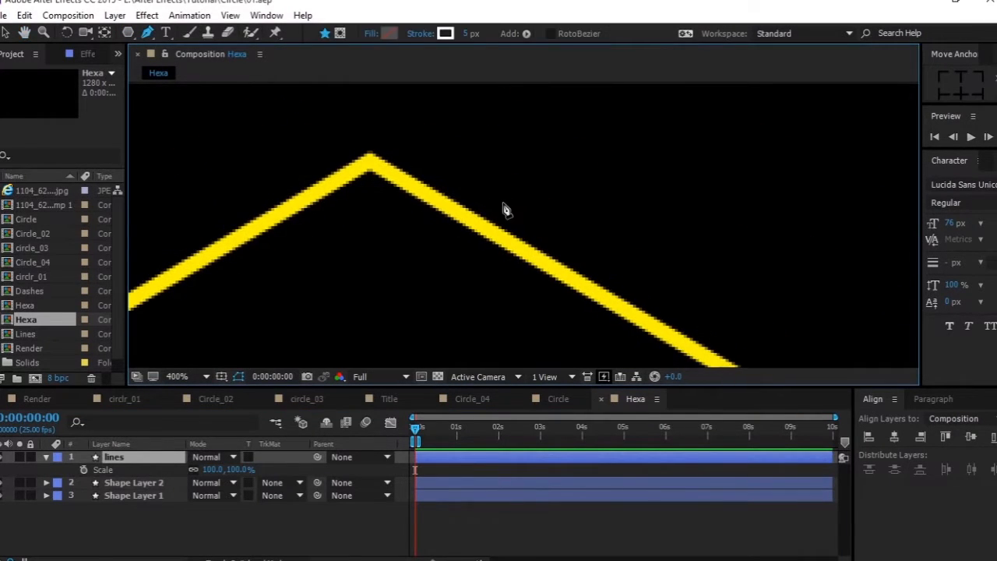
{"action": "left_click", "coordinate": [372, 154]}
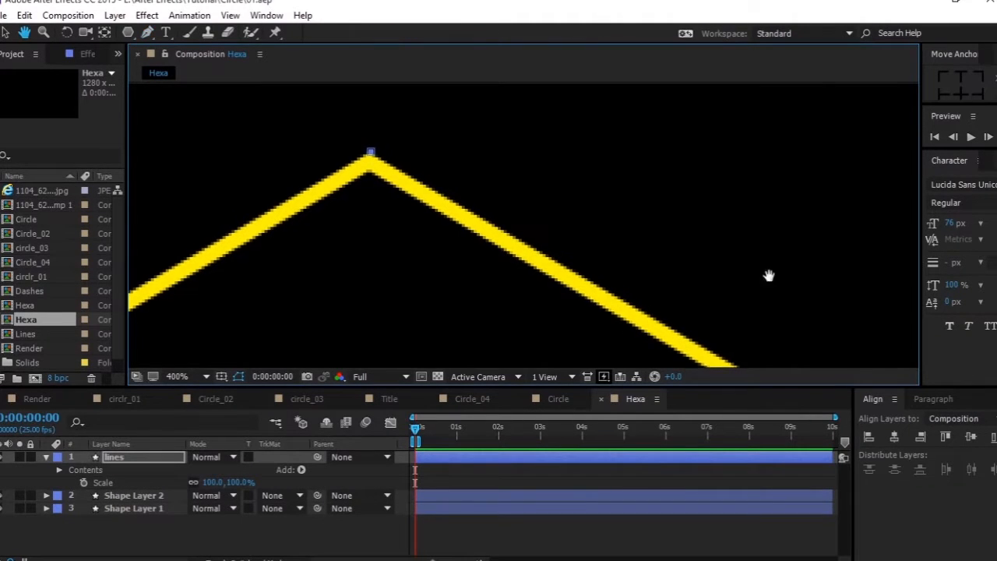
{"action": "left_click_drag", "start_coordinate": [768, 273], "coordinate": [607, 189]}
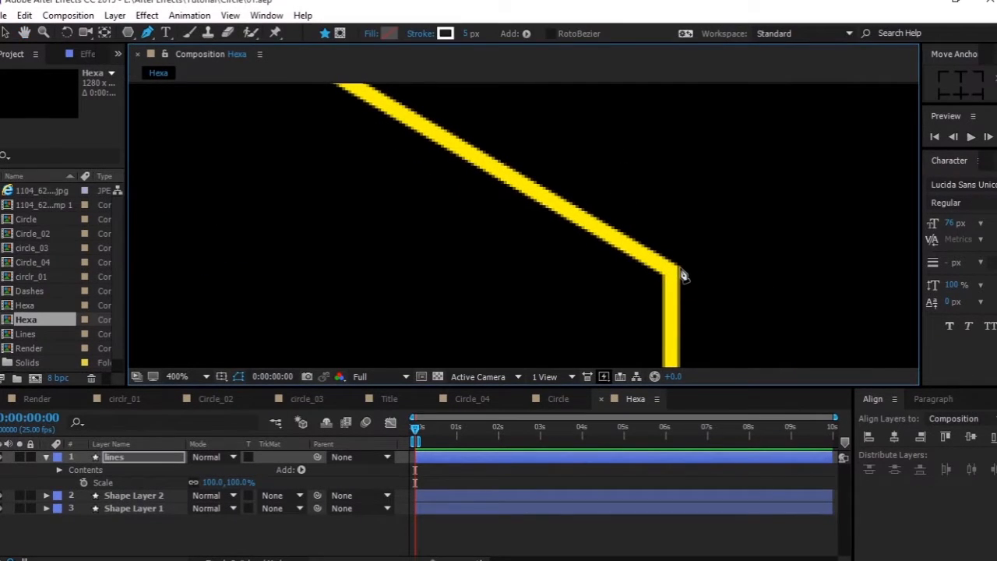
{"action": "left_click", "coordinate": [679, 268]}
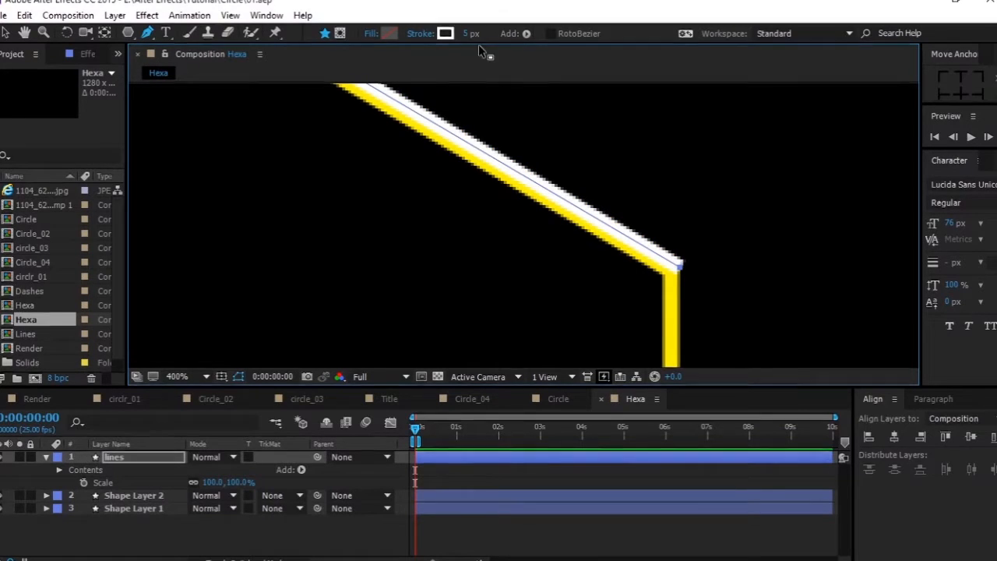
{"action": "left_click_drag", "start_coordinate": [481, 236], "coordinate": [556, 238]}
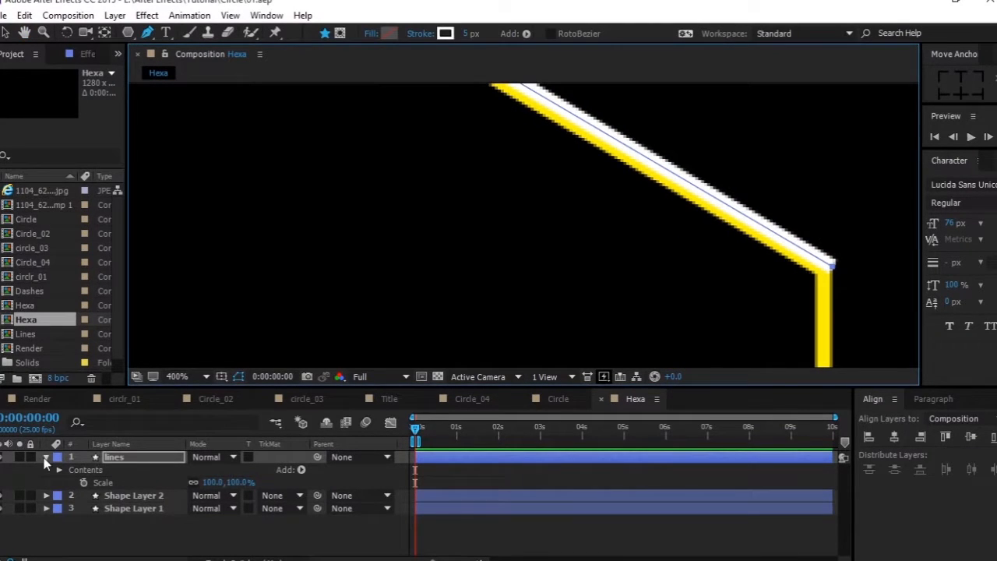
{"action": "left_click", "coordinate": [45, 457]}
{"action": "left_click", "coordinate": [104, 500]}
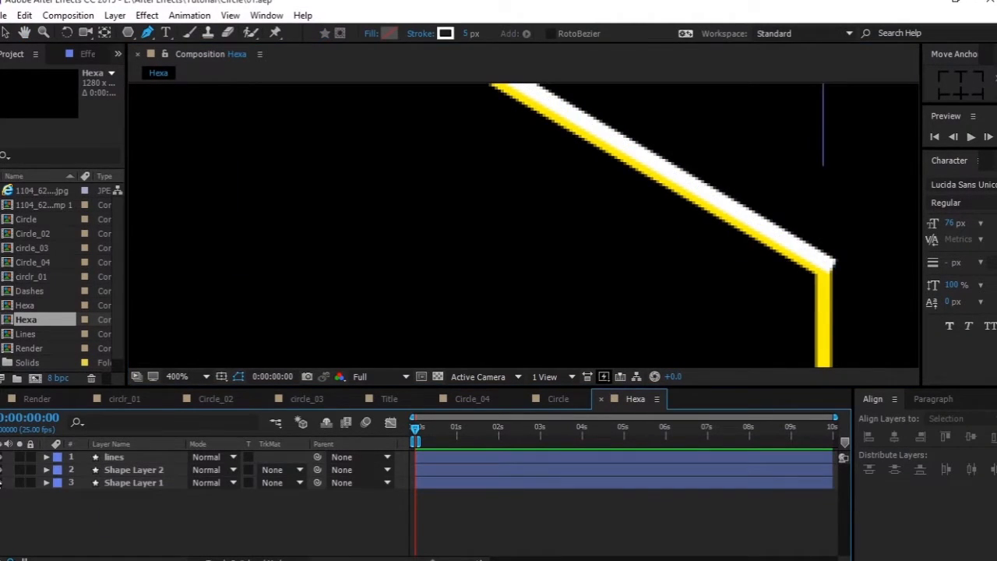
Hide Shape Layer 1 and Shape Layer 2 so only the lines layer is shown.
{"action": "left_click_drag", "start_coordinate": [0, 483], "coordinate": [1, 469]}
{"action": "scroll", "coordinate": [497, 243], "scroll_direction": "down", "scroll_amount": 5}
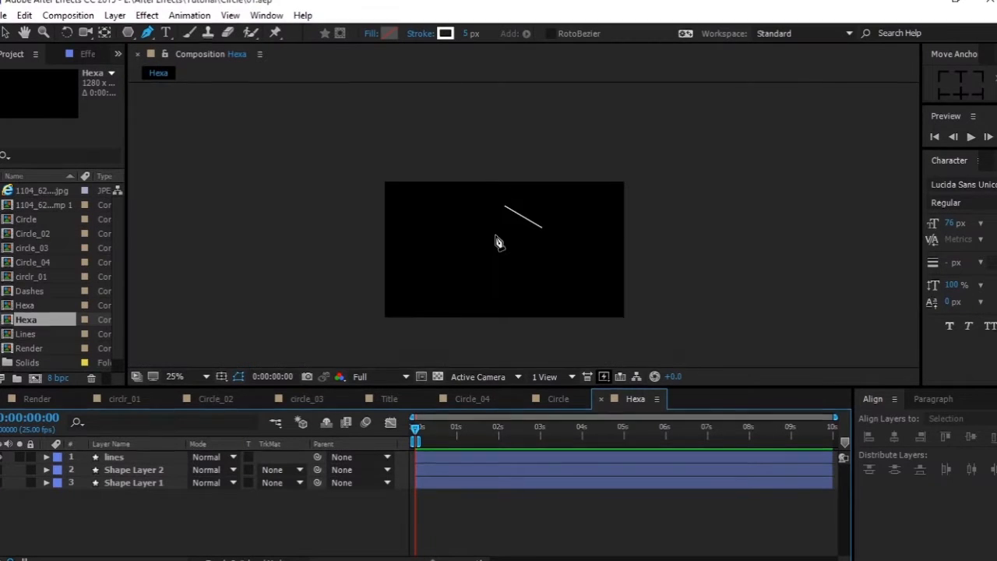
{"action": "scroll", "coordinate": [497, 243], "scroll_direction": "up", "scroll_amount": 1}
{"action": "scroll", "coordinate": [496, 240], "scroll_direction": "down", "scroll_amount": 1}
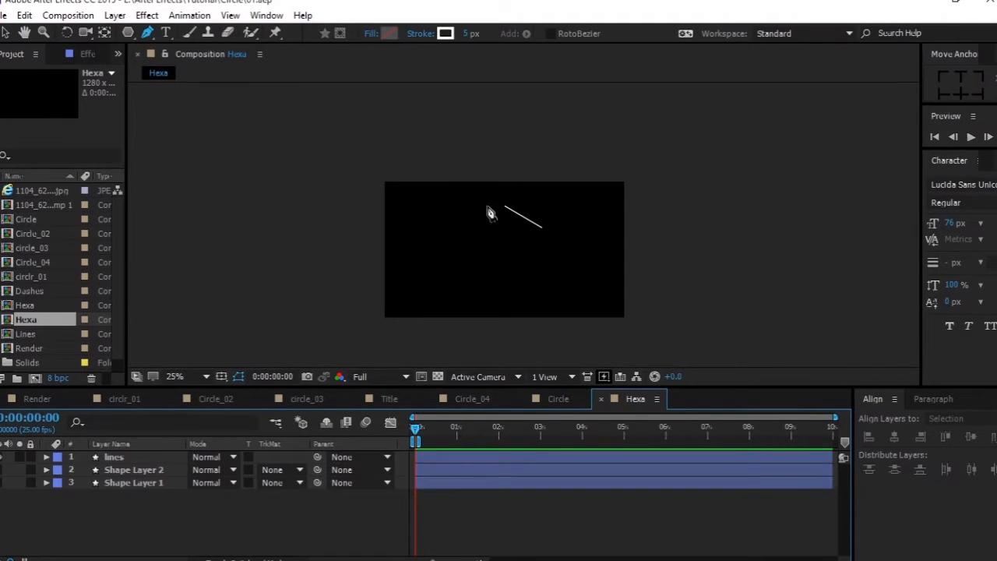
Delete the fill from Shape 1 in the lines layer's contents.
{"action": "left_click", "coordinate": [6, 31]}
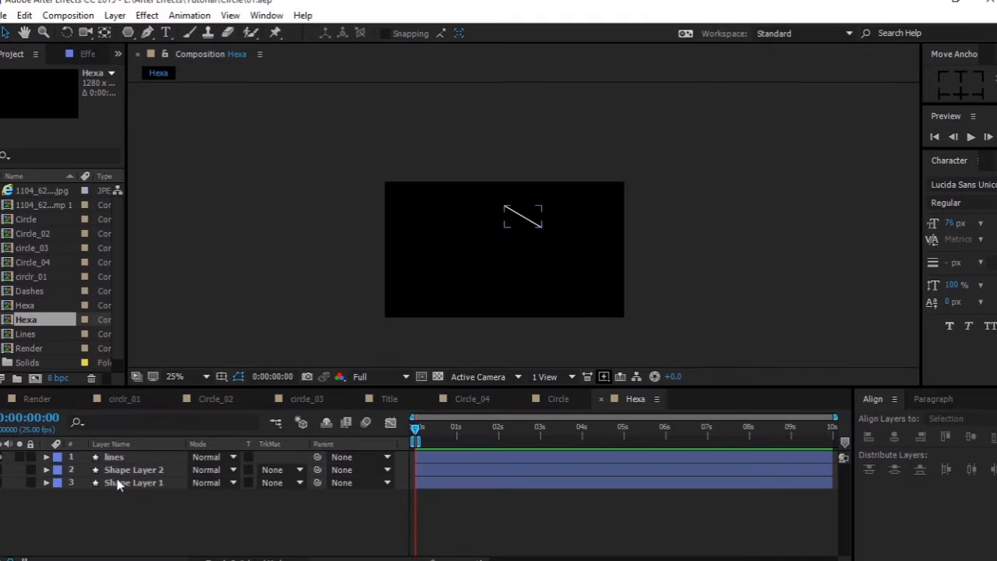
{"action": "left_click", "coordinate": [46, 457]}
{"action": "left_click", "coordinate": [59, 482]}
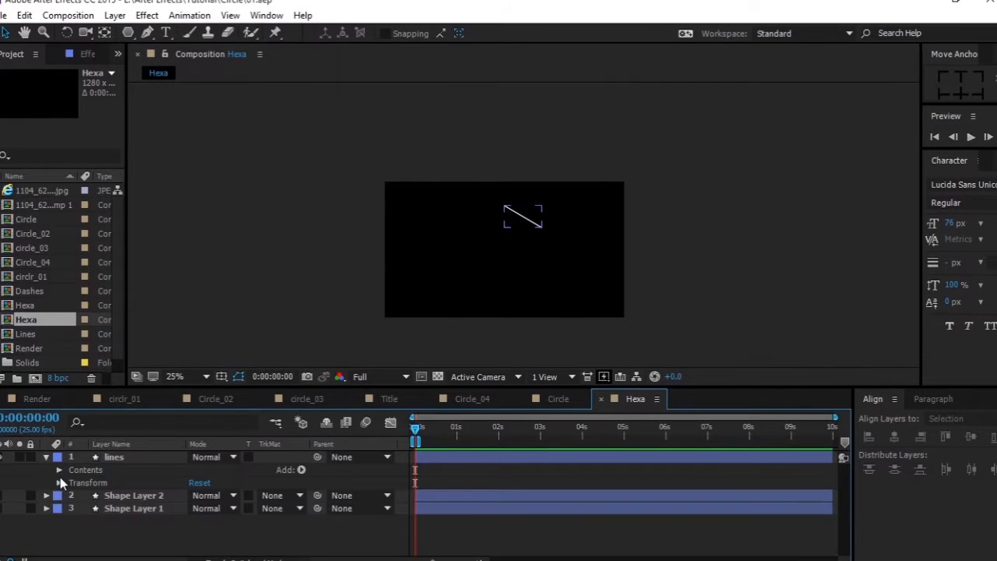
{"action": "left_click", "coordinate": [59, 470]}
{"action": "left_click", "coordinate": [73, 482]}
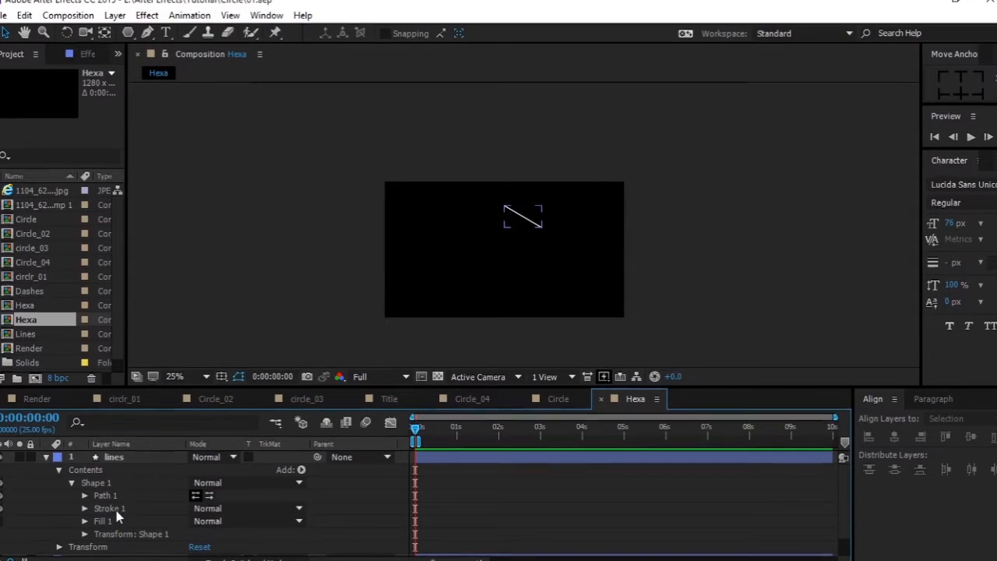
{"action": "left_click", "coordinate": [116, 520]}
{"action": "key", "text": "Delete"}
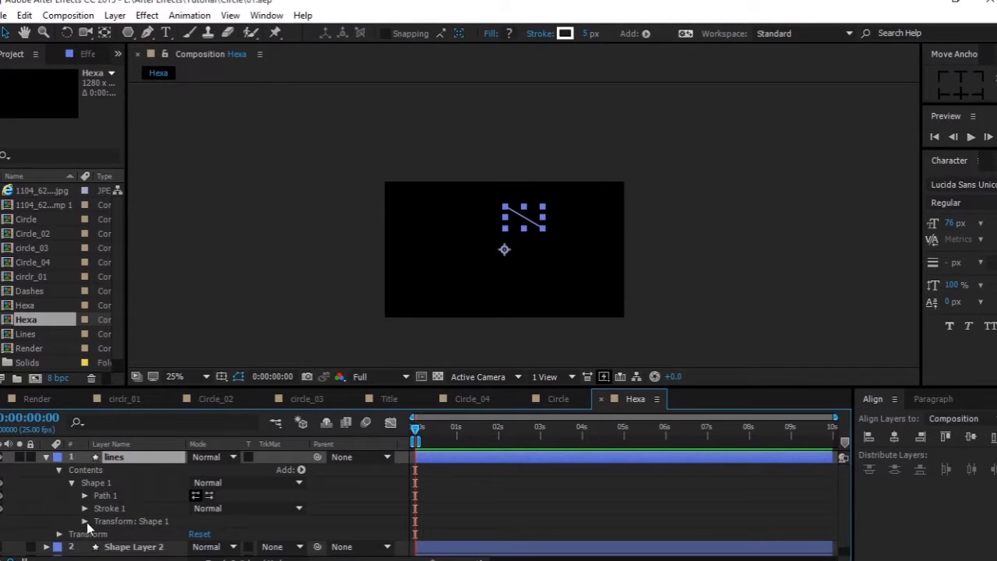
Set the line's stroke to Round Join and Round Cap, and collapse the layer's contents.
{"action": "left_click", "coordinate": [85, 507]}
{"action": "scroll", "coordinate": [321, 483], "scroll_direction": "down", "scroll_amount": 2}
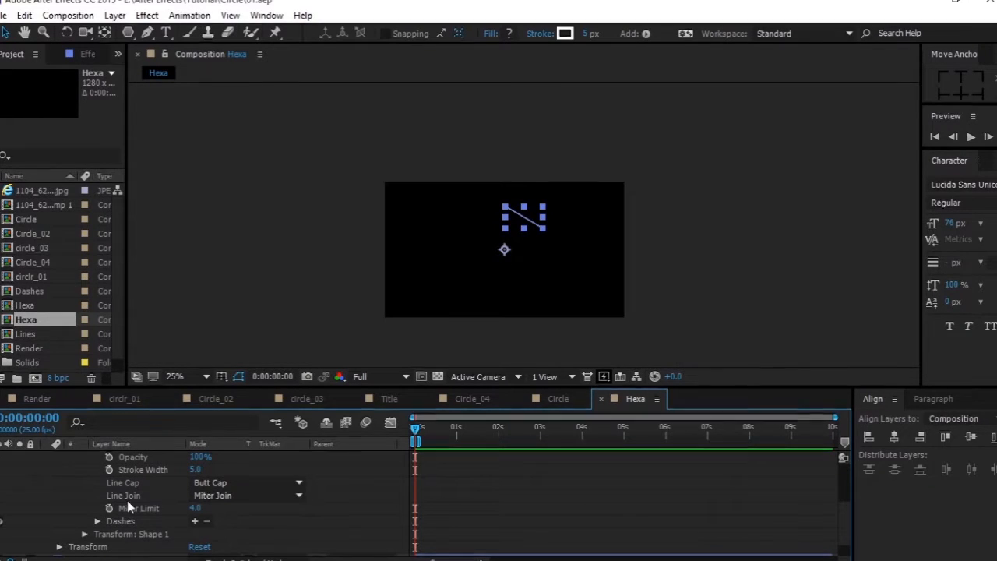
{"action": "left_click", "coordinate": [257, 497]}
{"action": "left_click", "coordinate": [243, 529]}
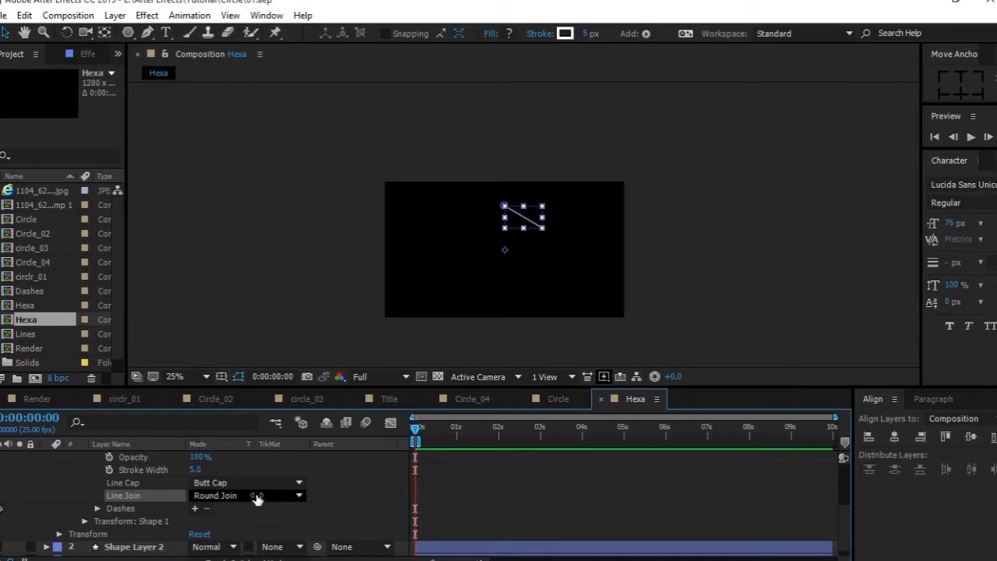
{"action": "left_click", "coordinate": [233, 483]}
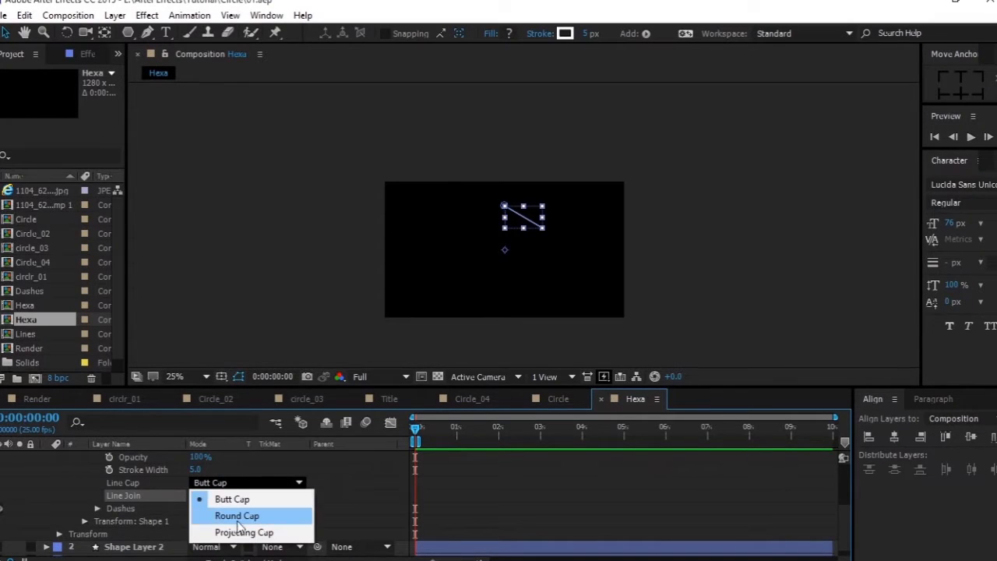
{"action": "left_click", "coordinate": [245, 514]}
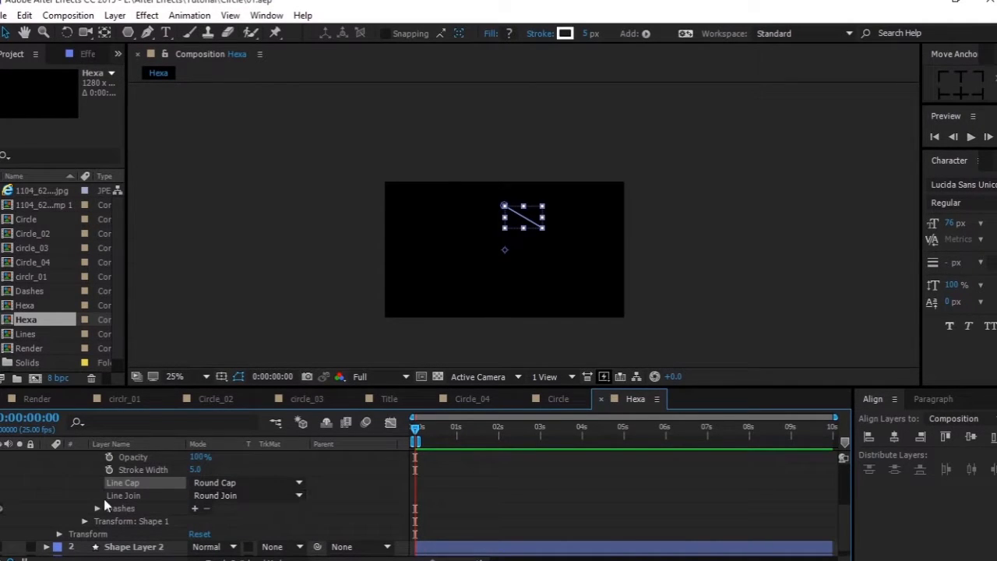
{"action": "scroll", "coordinate": [211, 500], "scroll_direction": "up", "scroll_amount": 1}
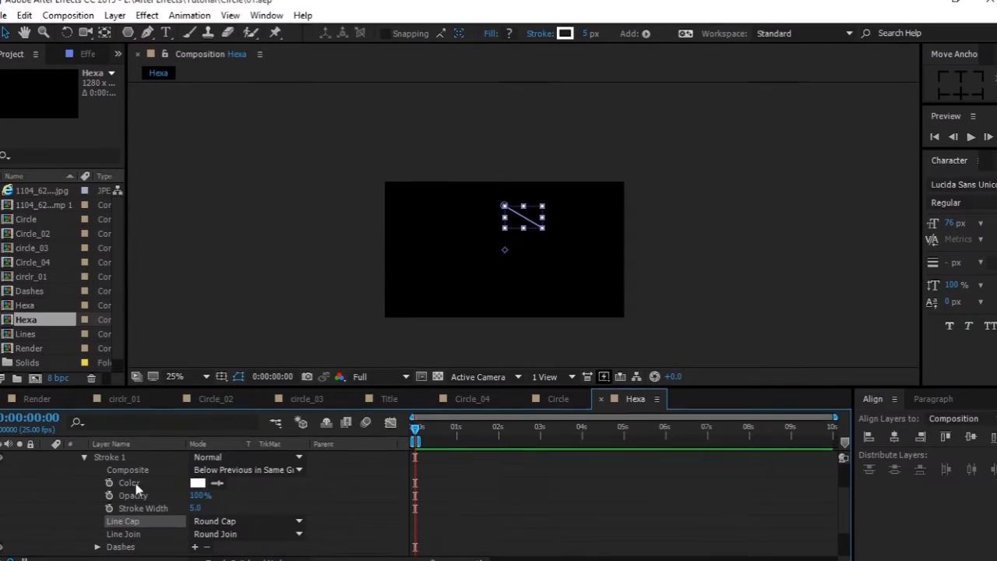
{"action": "left_click", "coordinate": [81, 459]}
{"action": "left_click", "coordinate": [84, 458]}
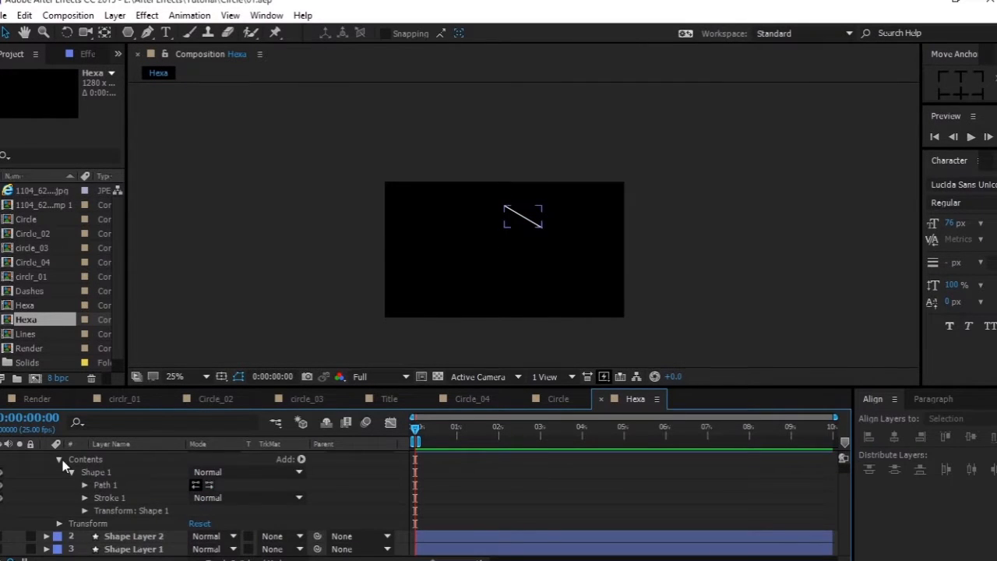
{"action": "left_click", "coordinate": [59, 459]}
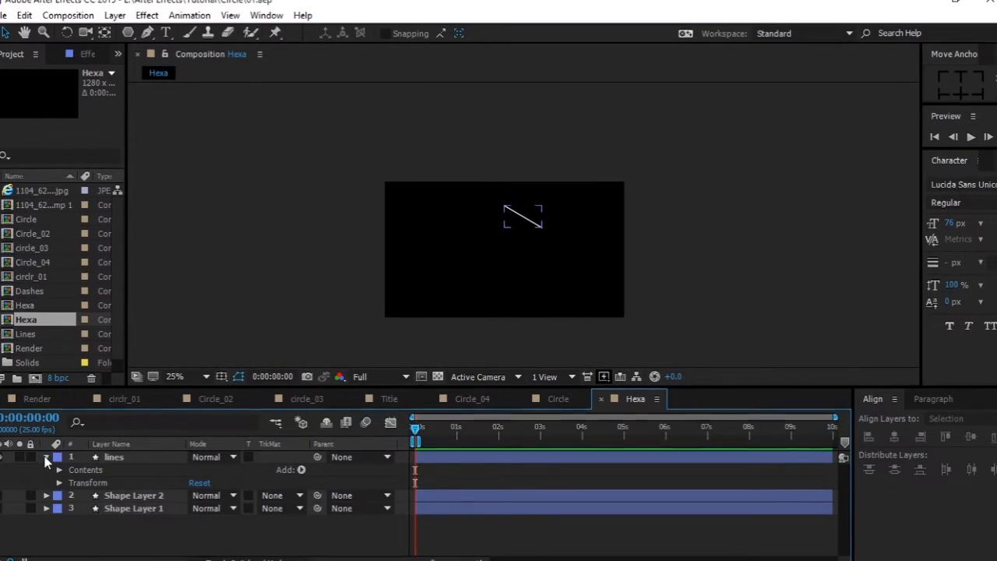
{"action": "left_click", "coordinate": [46, 457]}
{"action": "left_click", "coordinate": [46, 457]}
Add a Repeater to the lines layer and set its number of copies to 6.
{"action": "left_click", "coordinate": [301, 470]}
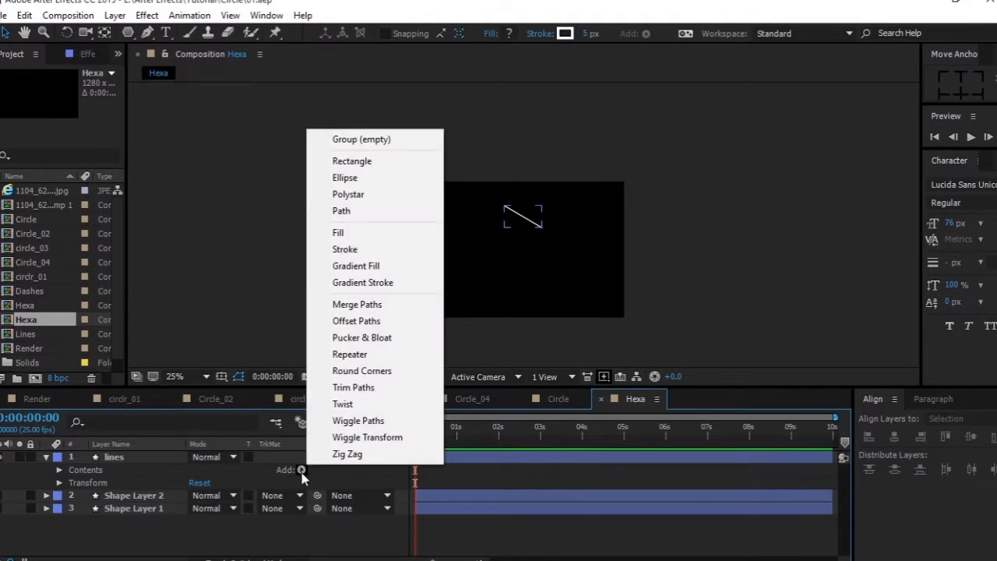
{"action": "left_click", "coordinate": [342, 355]}
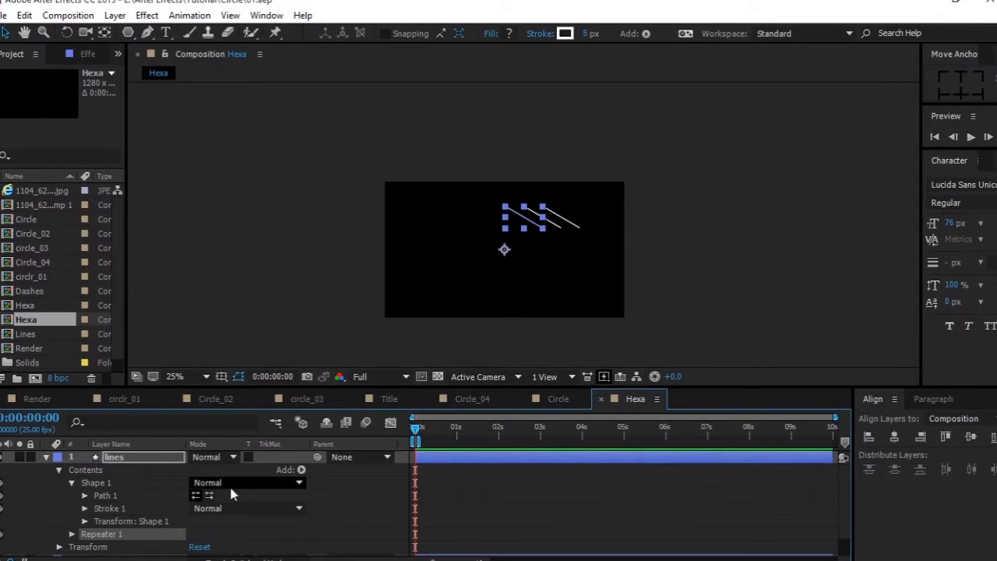
{"action": "left_click", "coordinate": [72, 534]}
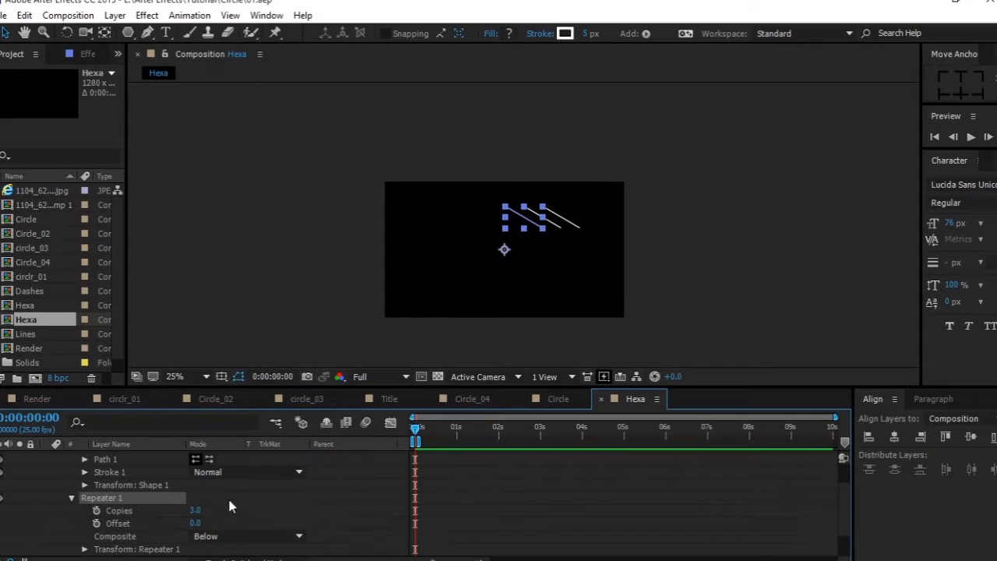
{"action": "left_click", "coordinate": [197, 514]}
{"action": "type", "text": "6"}
{"action": "key", "text": "Return"}
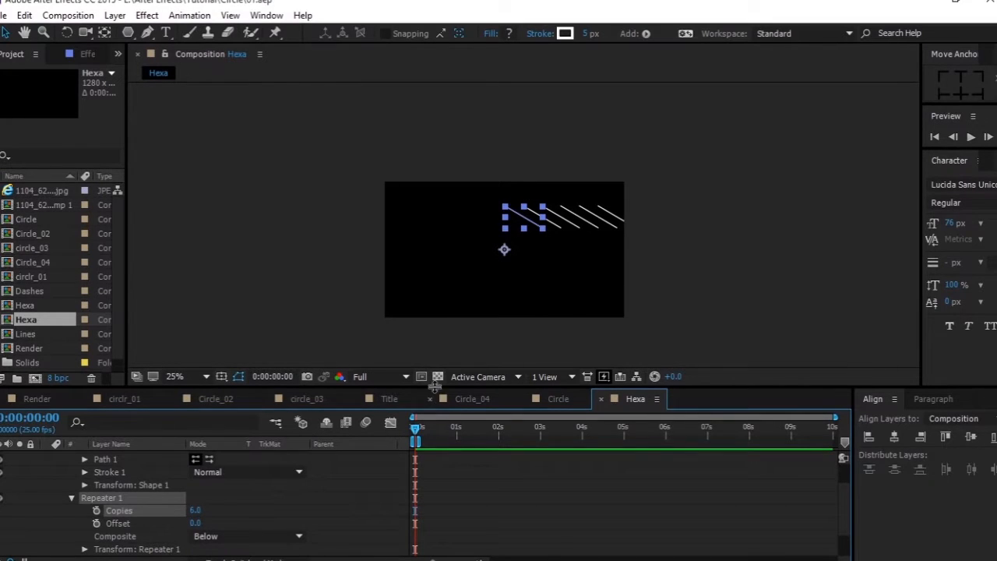
Set the horizontal position in the repeater's transform to 0.
{"action": "key", "text": "period"}
{"action": "left_click_drag", "start_coordinate": [480, 282], "coordinate": [483, 178]}
{"action": "scroll", "coordinate": [277, 480], "scroll_direction": "down", "scroll_amount": 2}
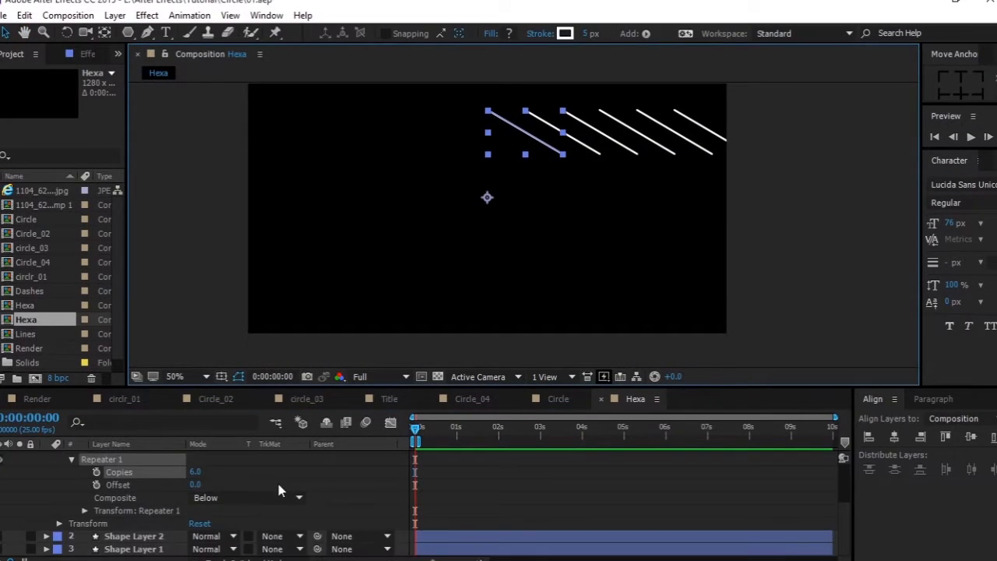
{"action": "left_click", "coordinate": [84, 510]}
{"action": "scroll", "coordinate": [144, 510], "scroll_direction": "down", "scroll_amount": 1}
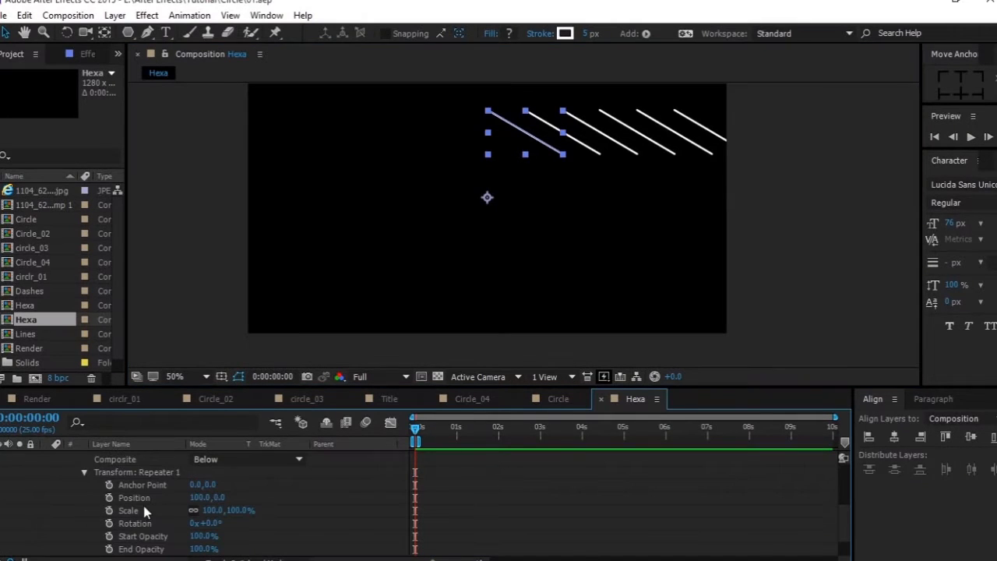
{"action": "left_click", "coordinate": [198, 497]}
{"action": "type", "text": "0"}
{"action": "key", "text": "Return"}
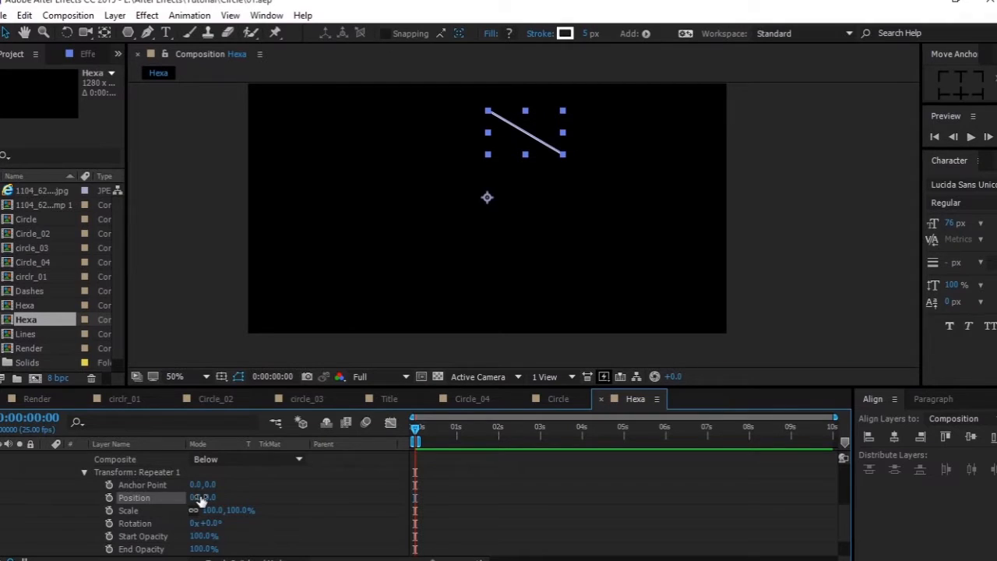
{"action": "scroll", "coordinate": [215, 489], "scroll_direction": "down", "scroll_amount": 1}
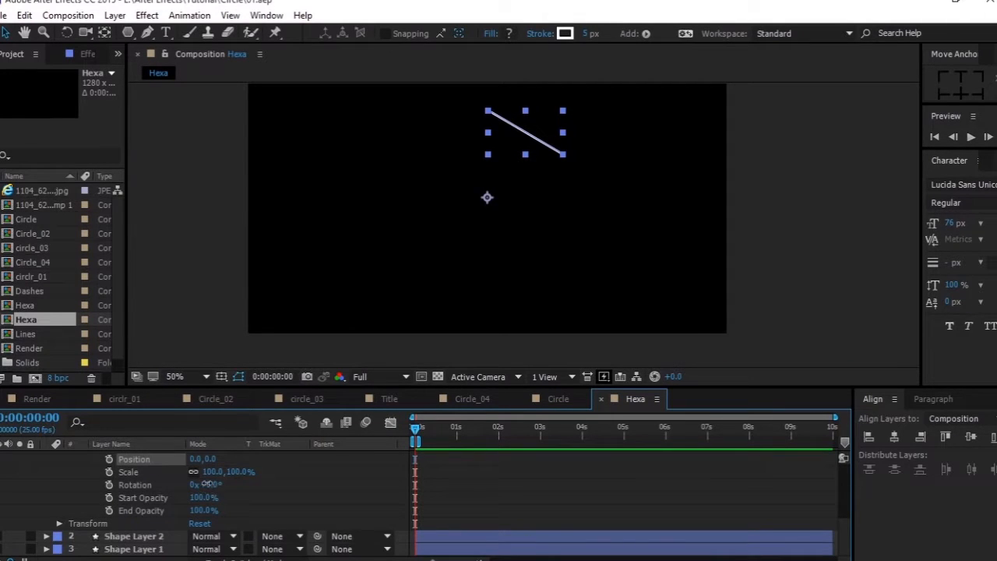
Set the rotation in the repeater's transform to 360/6 degrees.
{"action": "left_click", "coordinate": [209, 483]}
{"action": "type", "text": "36"}
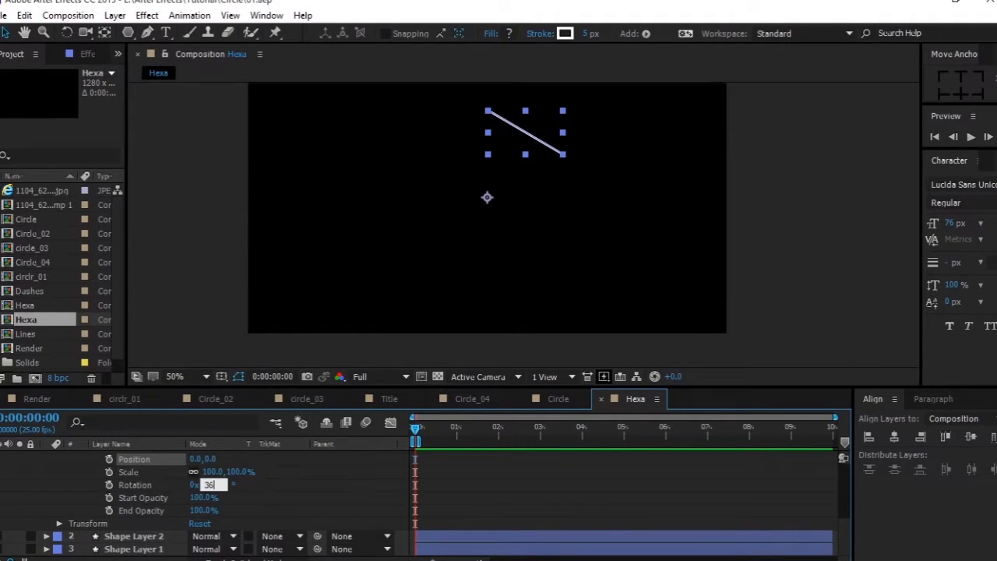
{"action": "type", "text": "0/6"}
{"action": "key", "text": "Return"}
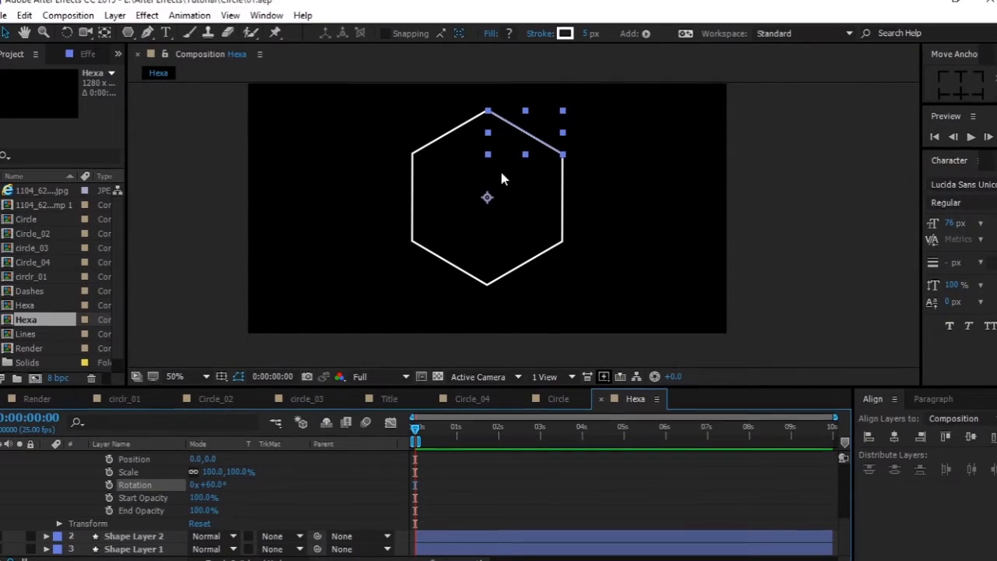
Collapse the lines layer's contents and add Trim Paths to them.
{"action": "scroll", "coordinate": [112, 488], "scroll_direction": "up", "scroll_amount": 1}
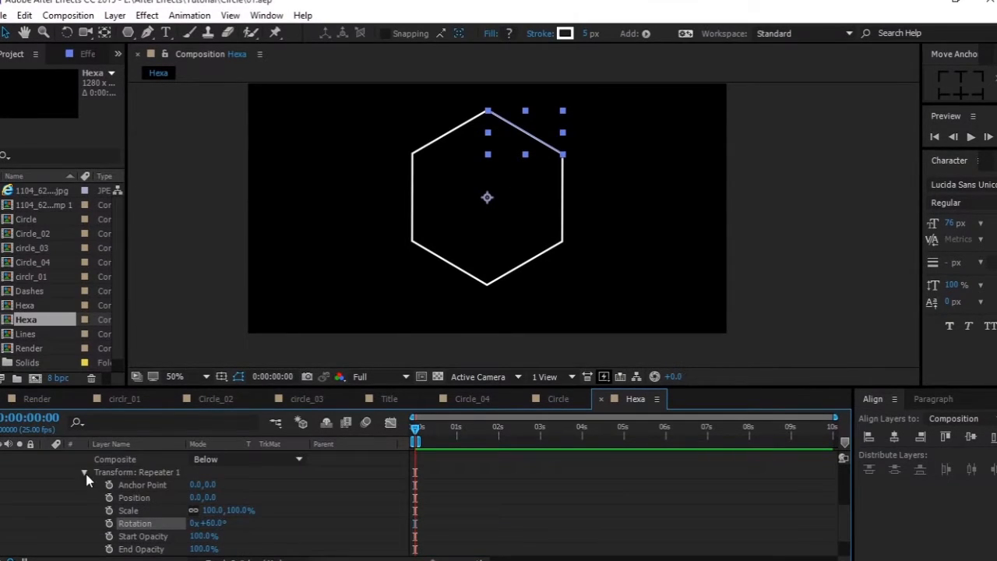
{"action": "left_click", "coordinate": [84, 472]}
{"action": "left_click", "coordinate": [73, 462]}
{"action": "scroll", "coordinate": [72, 481], "scroll_direction": "up", "scroll_amount": 1}
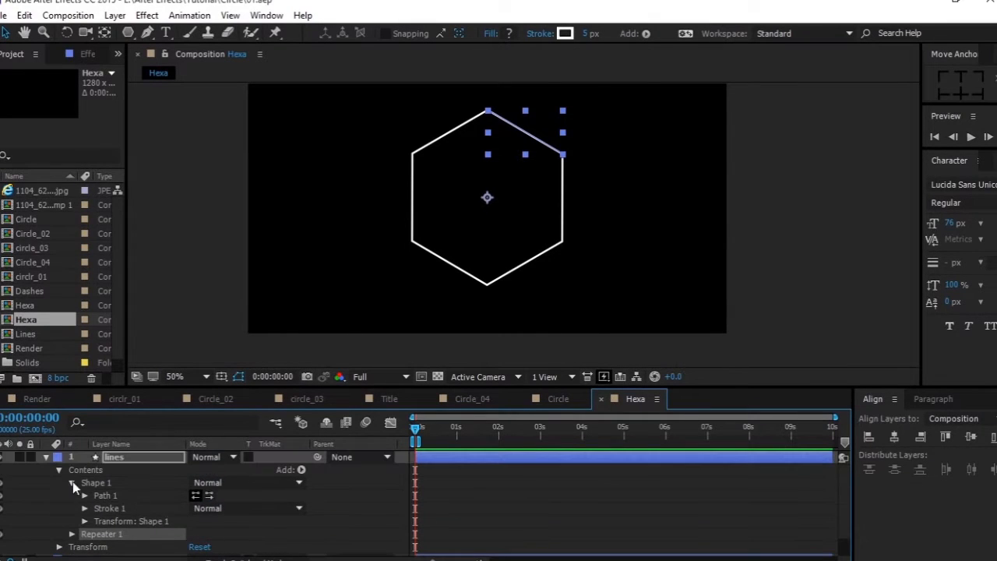
{"action": "left_click", "coordinate": [59, 471]}
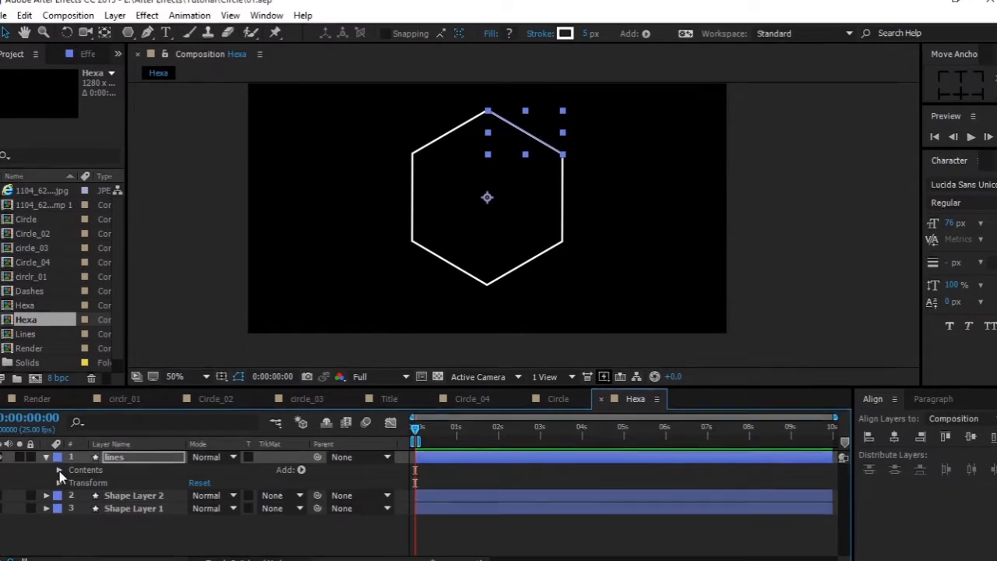
{"action": "left_click", "coordinate": [300, 469]}
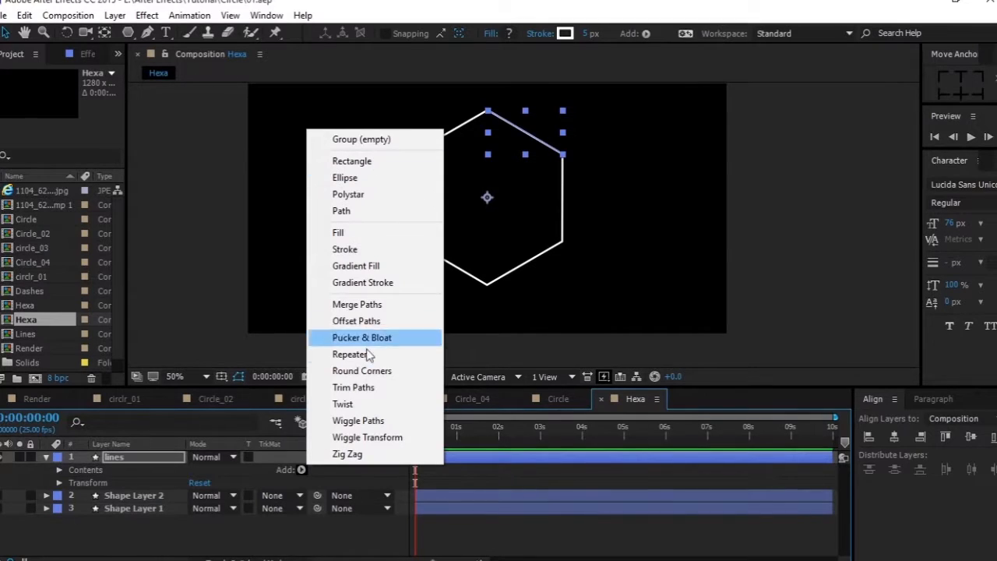
{"action": "left_click", "coordinate": [355, 388]}
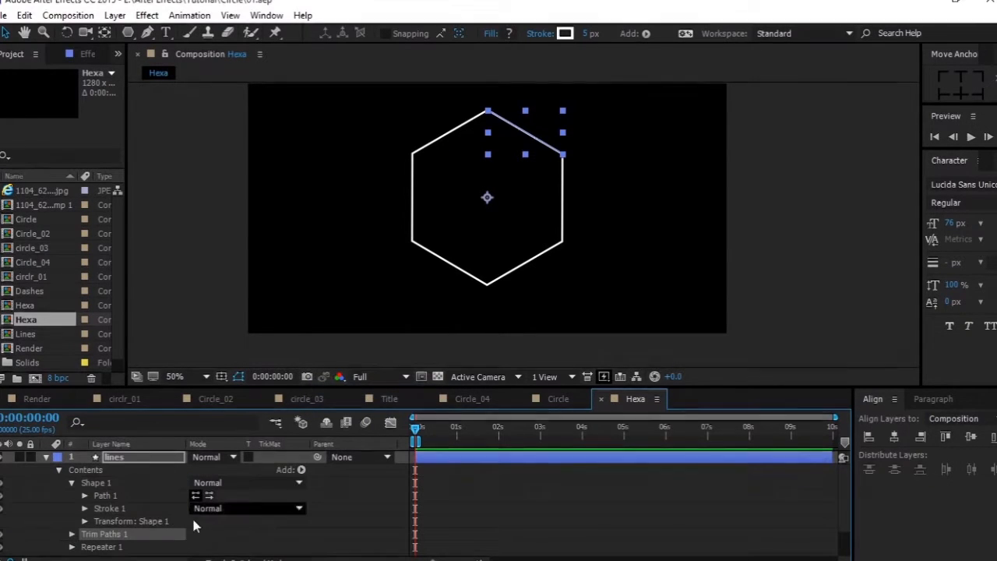
Keyframe the Trim Paths End value from 0% at frame 0 to 100% at frame 14.
{"action": "left_click", "coordinate": [71, 533]}
{"action": "scroll", "coordinate": [117, 514], "scroll_direction": "down", "scroll_amount": 3}
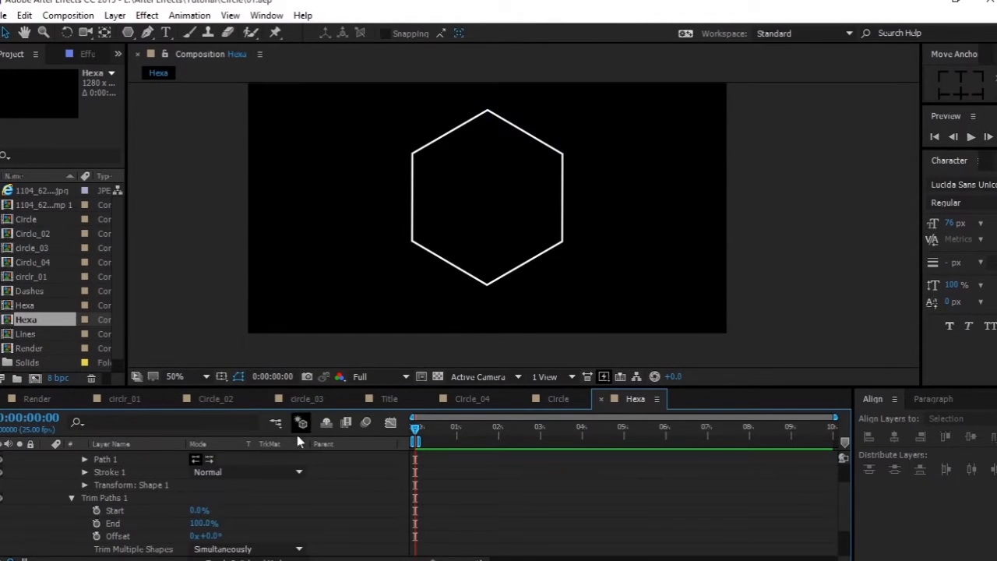
{"action": "left_click", "coordinate": [198, 524]}
{"action": "left_click_drag", "start_coordinate": [195, 523], "coordinate": [134, 528]}
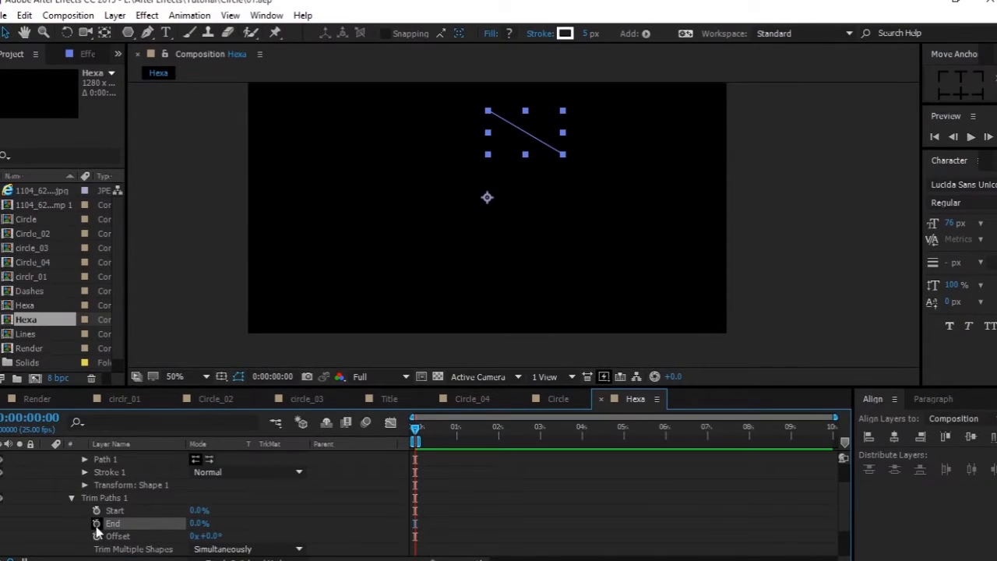
{"action": "left_click", "coordinate": [96, 523]}
{"action": "left_click", "coordinate": [438, 430]}
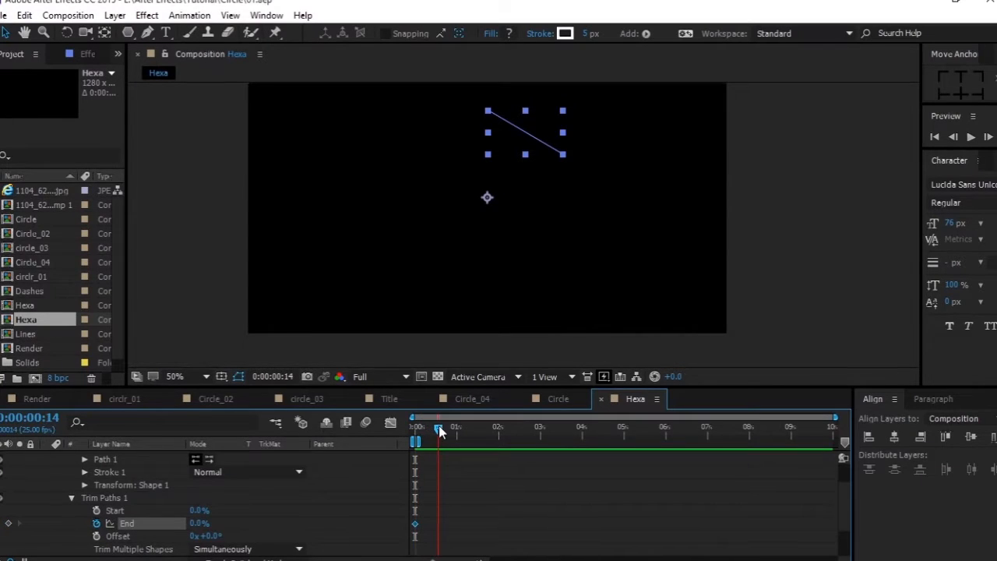
{"action": "left_click_drag", "start_coordinate": [198, 523], "coordinate": [376, 529]}
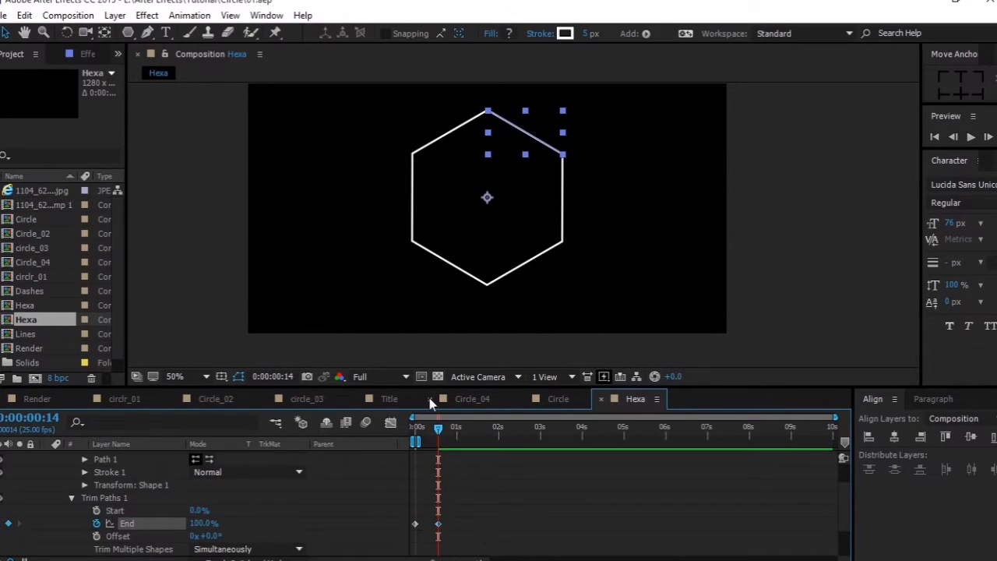
Ease both End keyframes and shape their speed graph to peak sharply at the start and slow gradually.
{"action": "left_click_drag", "start_coordinate": [458, 505], "coordinate": [366, 555]}
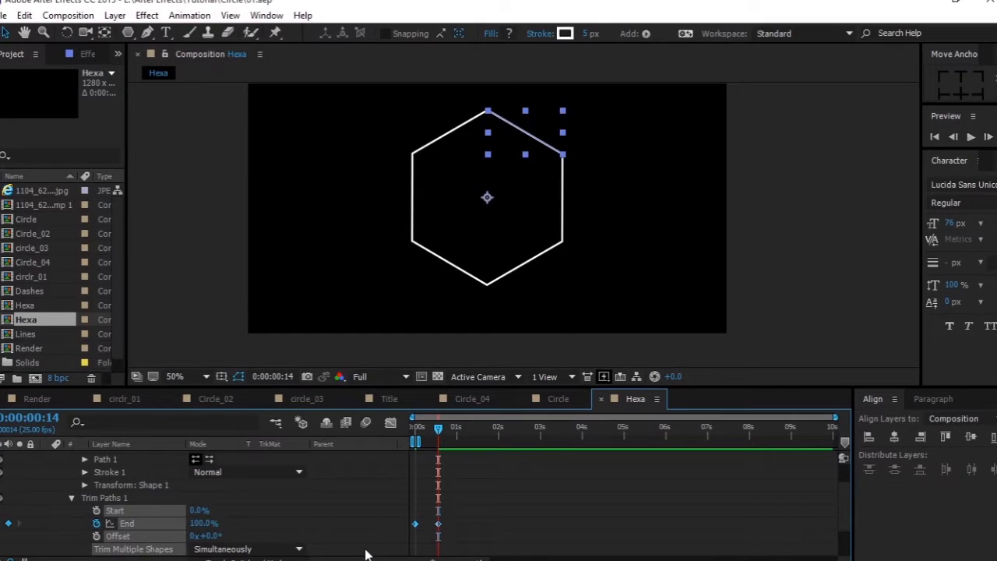
{"action": "left_click", "coordinate": [391, 423]}
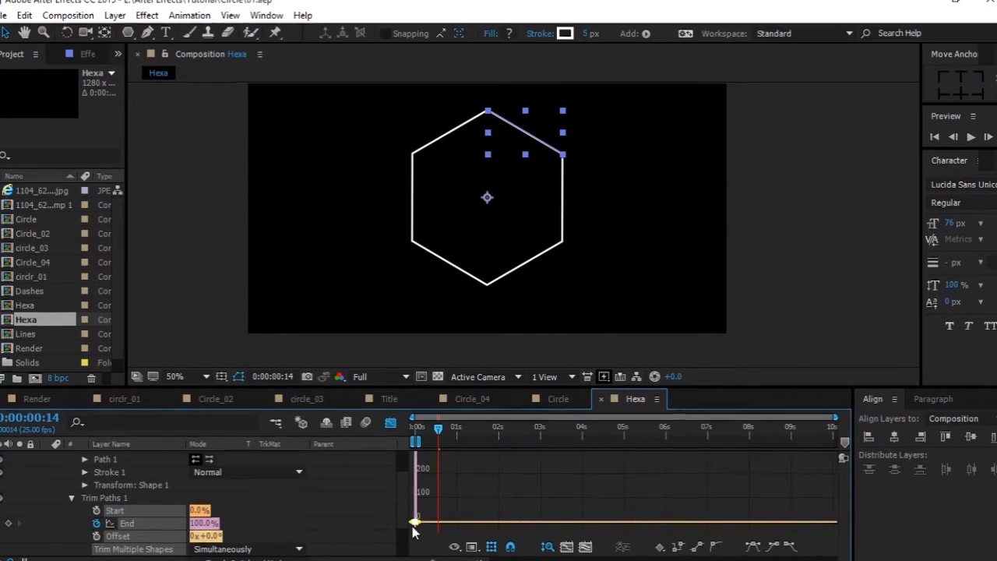
{"action": "left_click_drag", "start_coordinate": [435, 526], "coordinate": [464, 526]}
{"action": "key", "text": "ctrl+z"}
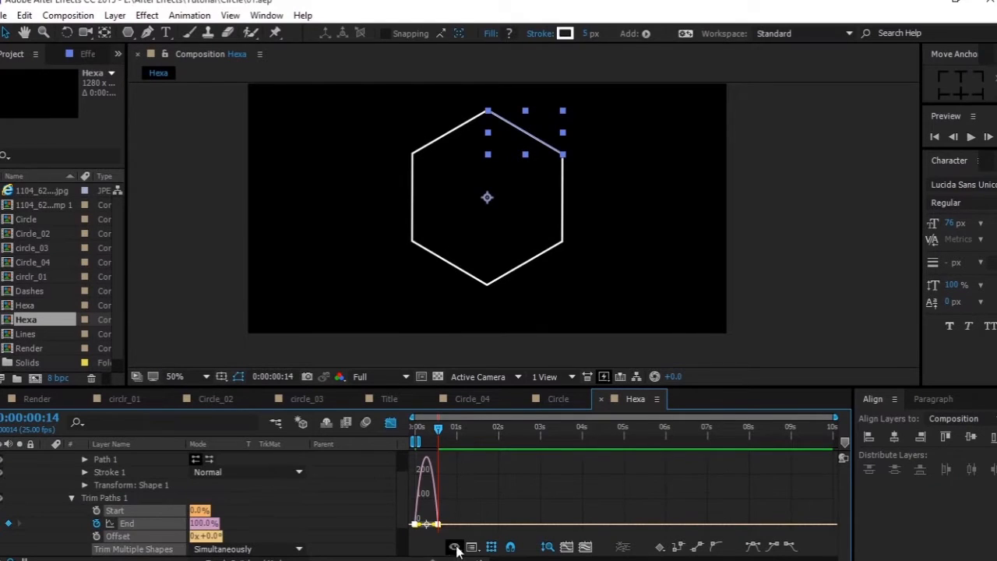
{"action": "key", "text": "equal"}
{"action": "key", "text": "equal"}
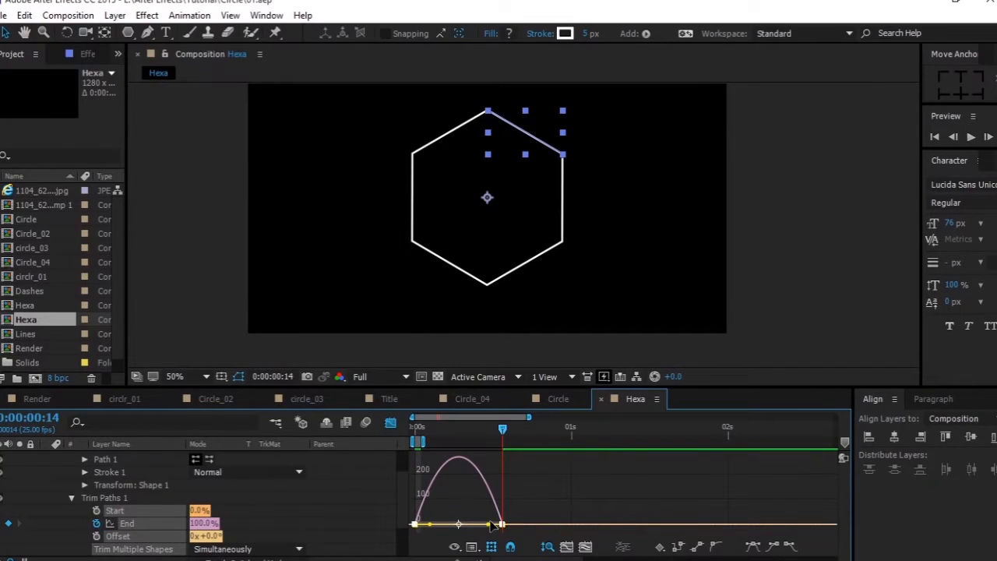
{"action": "left_click_drag", "start_coordinate": [489, 527], "coordinate": [419, 527]}
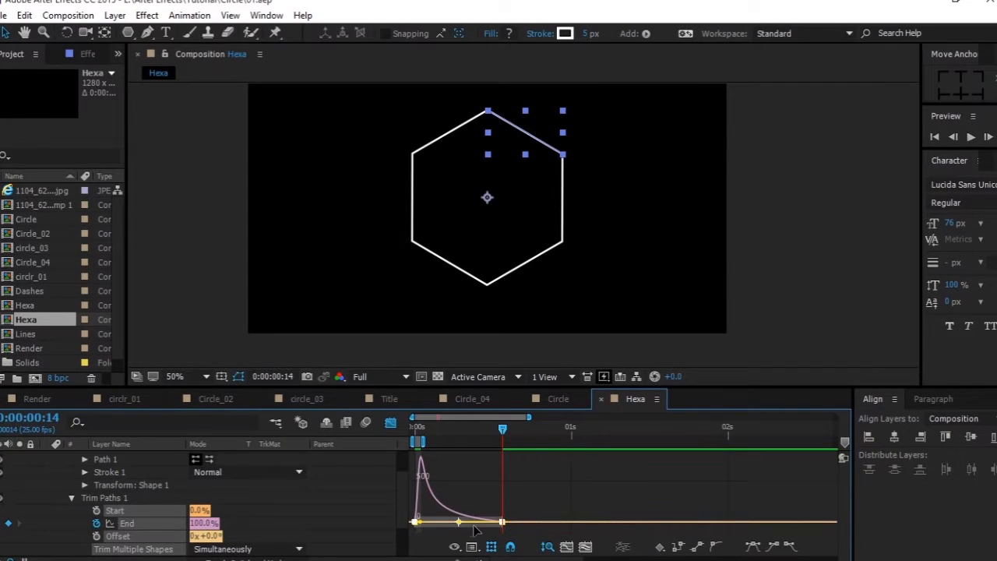
Extend the end of the work area to just past 1 second and preview the hexagon line animation.
{"action": "left_click_drag", "start_coordinate": [503, 431], "coordinate": [413, 438]}
{"action": "key", "text": "space"}
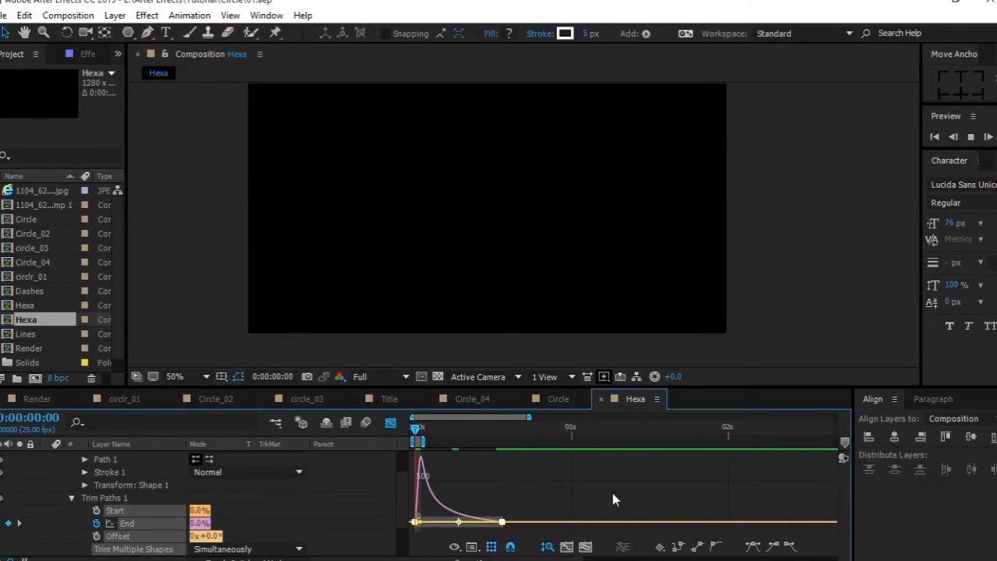
{"action": "key", "text": "space"}
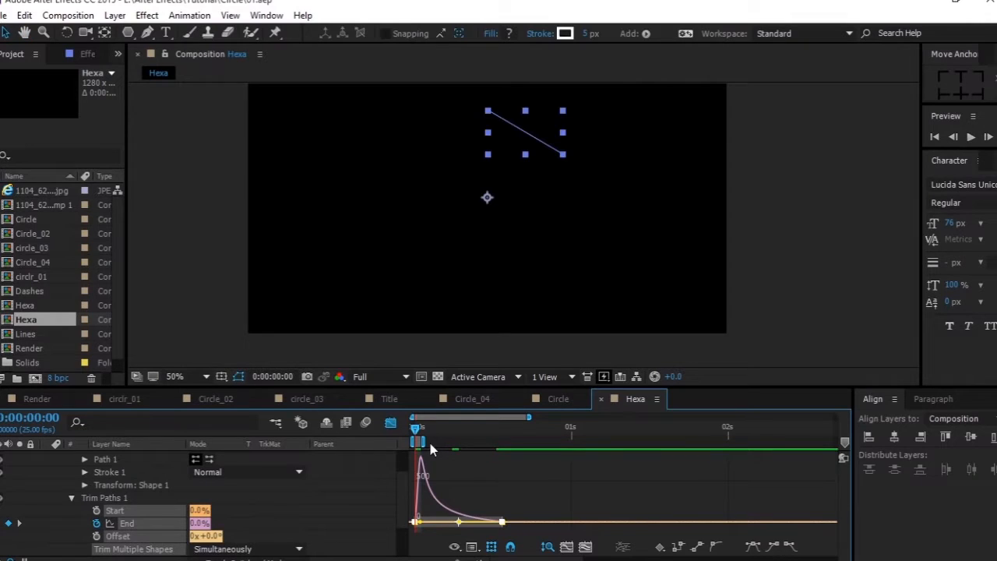
{"action": "left_click_drag", "start_coordinate": [423, 442], "coordinate": [584, 442]}
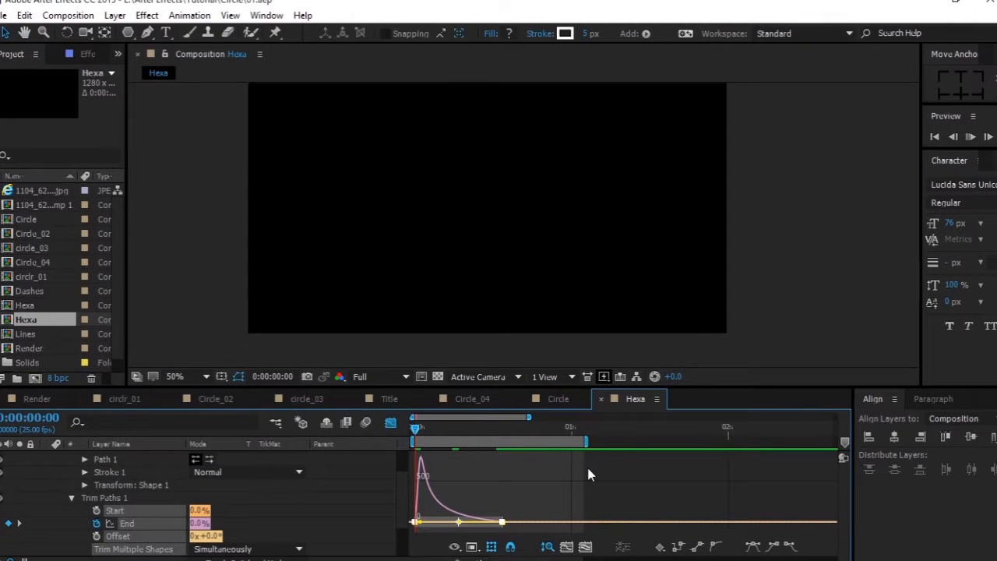
{"action": "left_click", "coordinate": [452, 433]}
{"action": "left_click_drag", "start_coordinate": [451, 433], "coordinate": [416, 433]}
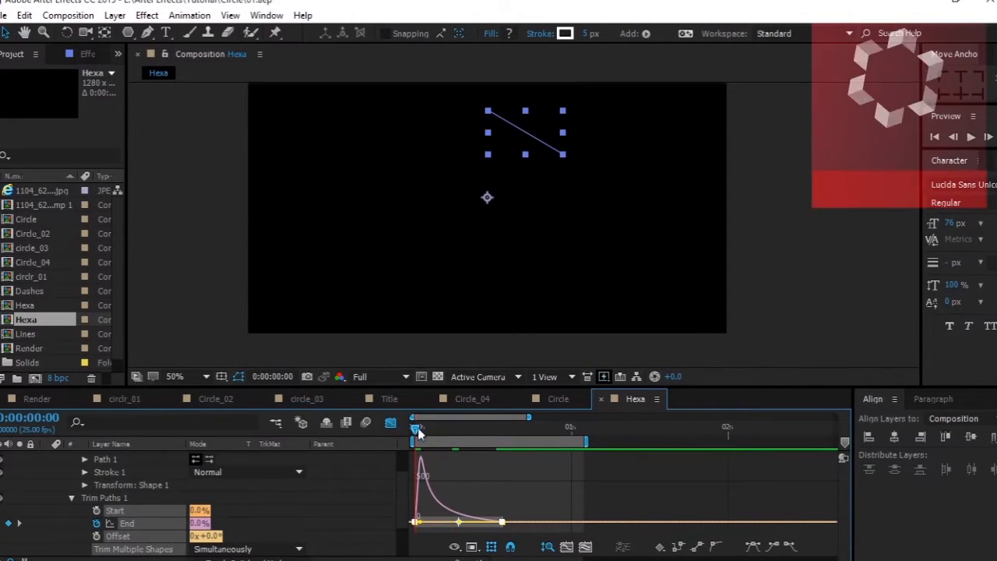
{"action": "key", "text": "space"}
{"action": "key", "text": "Return"}
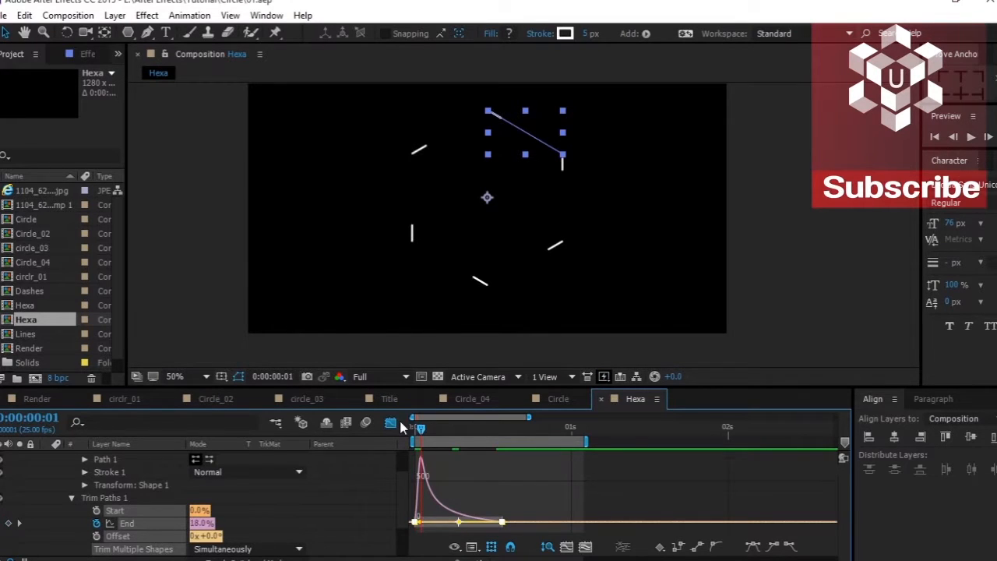
{"action": "left_click", "coordinate": [391, 422]}
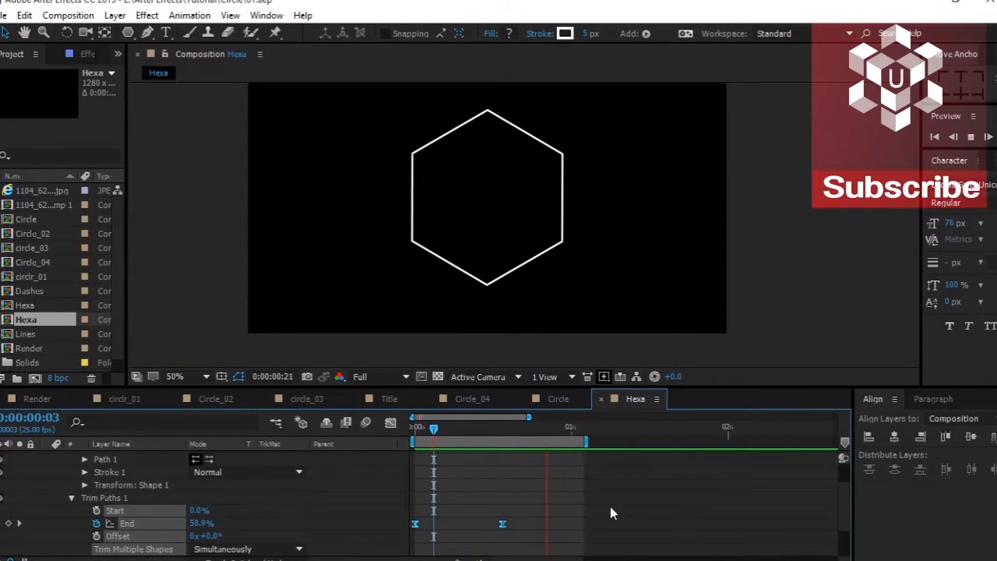
{"action": "key", "text": "space"}
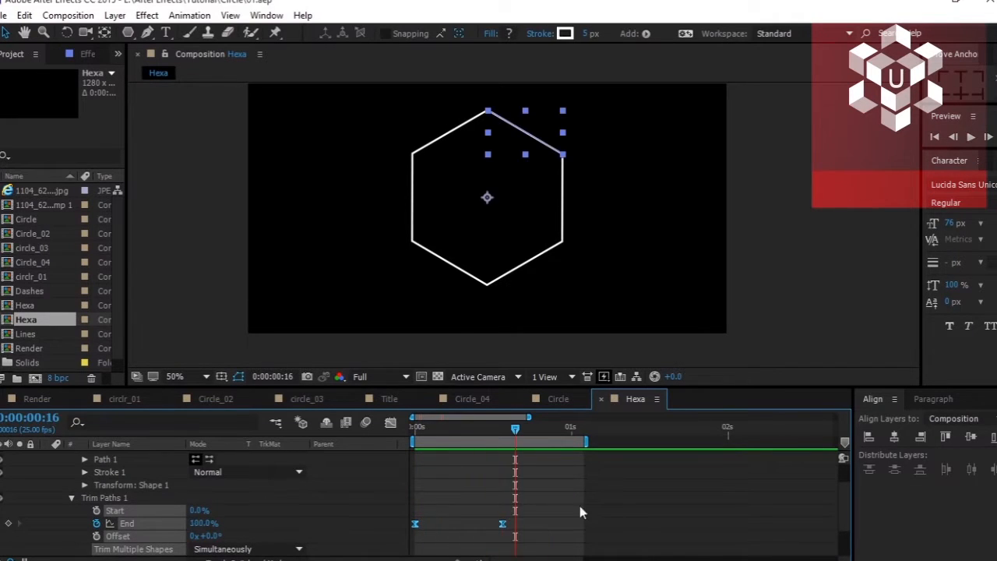
Add a dash to Stroke 1 of Shape 1 in the lines layer.
{"action": "scroll", "coordinate": [117, 476], "scroll_direction": "up", "scroll_amount": 3}
{"action": "left_click", "coordinate": [58, 470]}
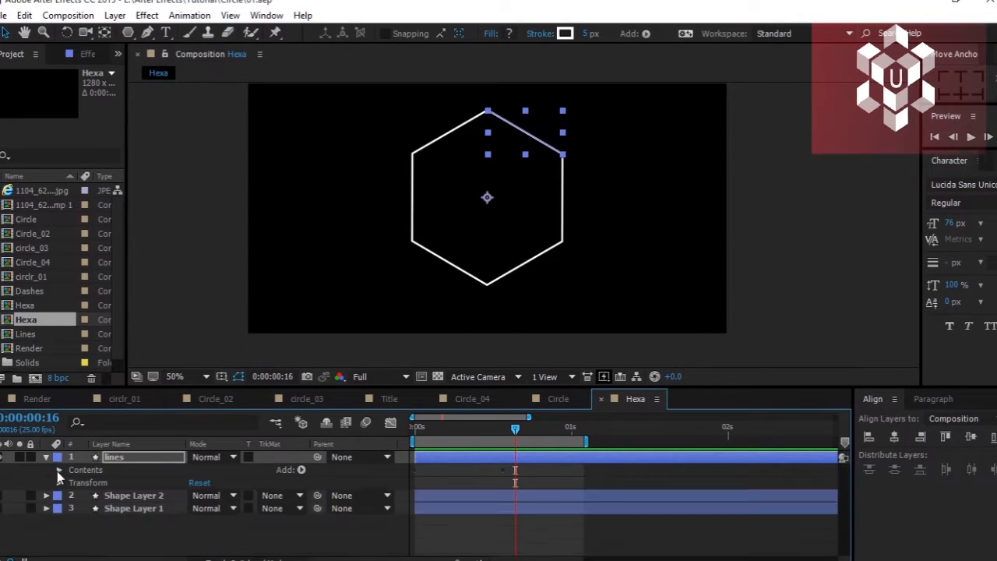
{"action": "left_click", "coordinate": [58, 470]}
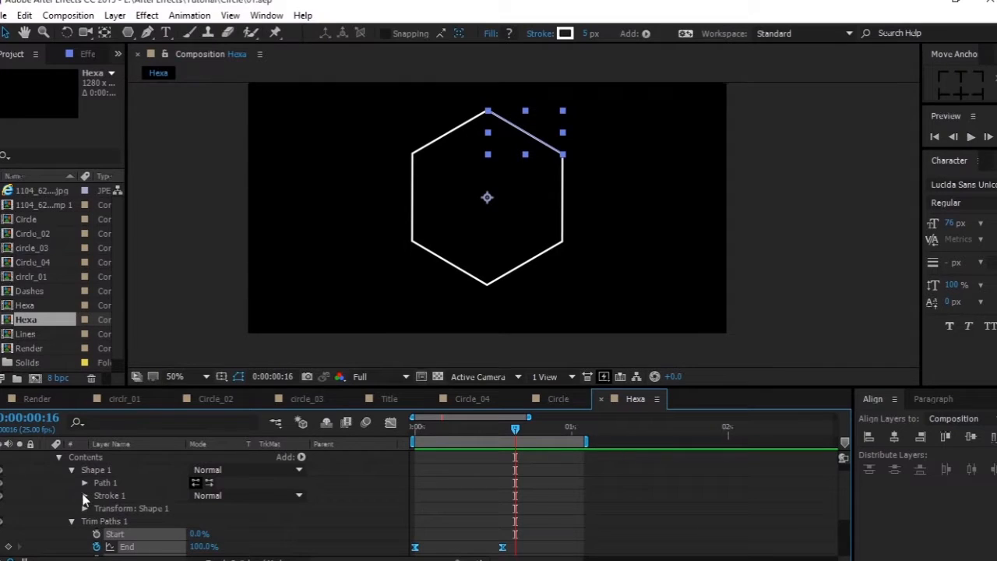
{"action": "left_click", "coordinate": [84, 495]}
{"action": "scroll", "coordinate": [191, 506], "scroll_direction": "down", "scroll_amount": 1}
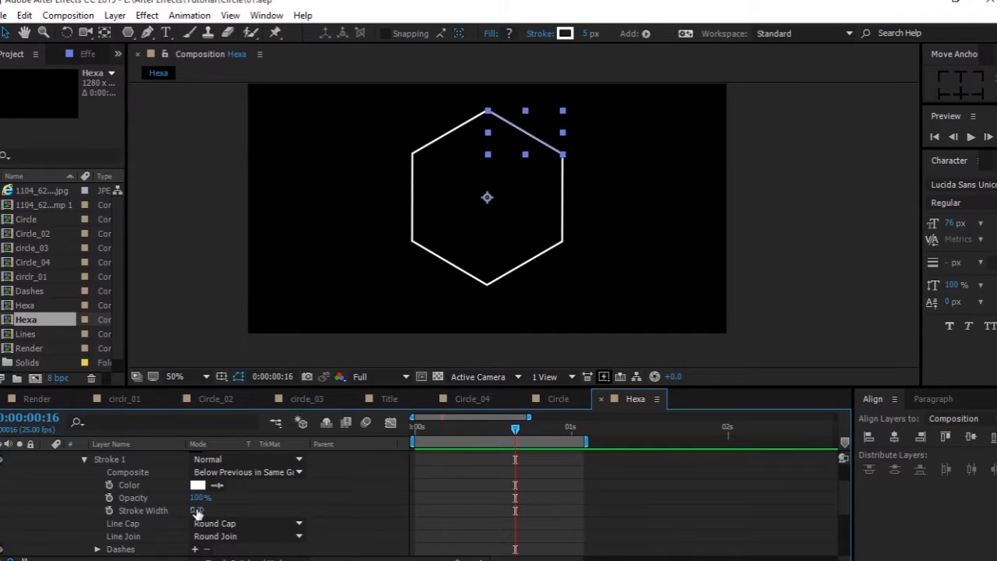
{"action": "scroll", "coordinate": [241, 506], "scroll_direction": "down", "scroll_amount": 1}
{"action": "left_click", "coordinate": [195, 510]}
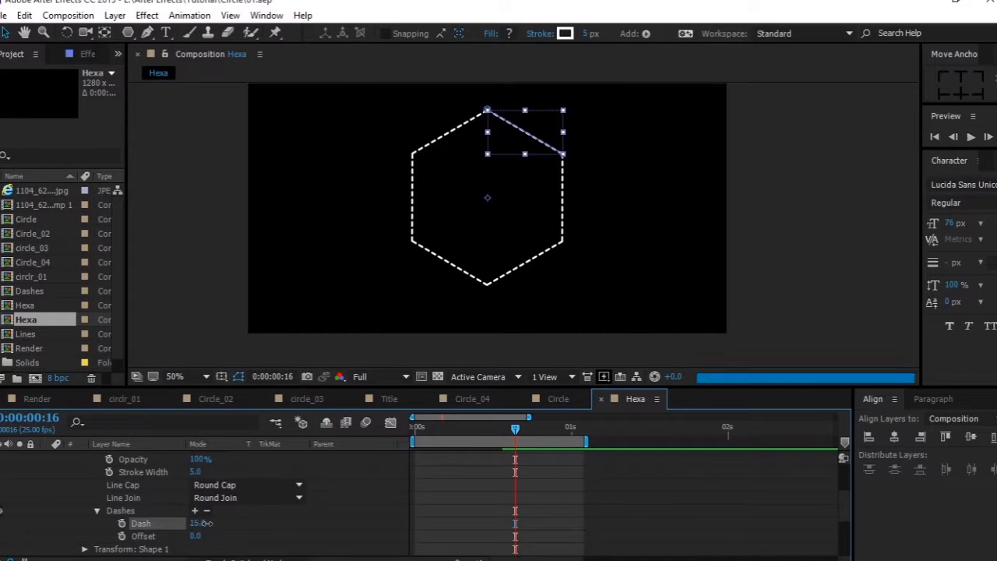
Set the stroke's dash length to 26 and preview the dashed hexagon from the start.
{"action": "left_click_drag", "start_coordinate": [198, 527], "coordinate": [212, 522]}
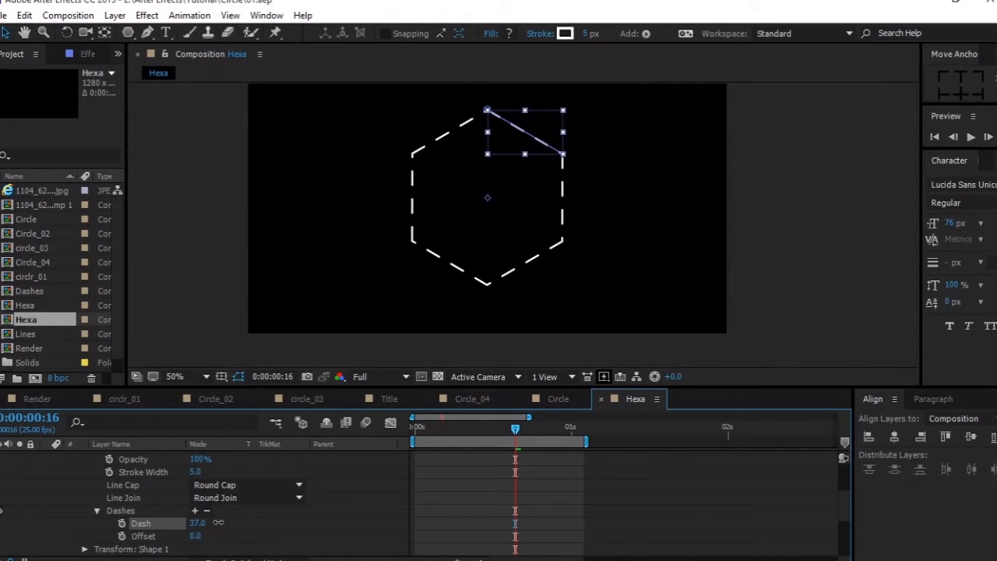
{"action": "left_click_drag", "start_coordinate": [210, 521], "coordinate": [208, 522]}
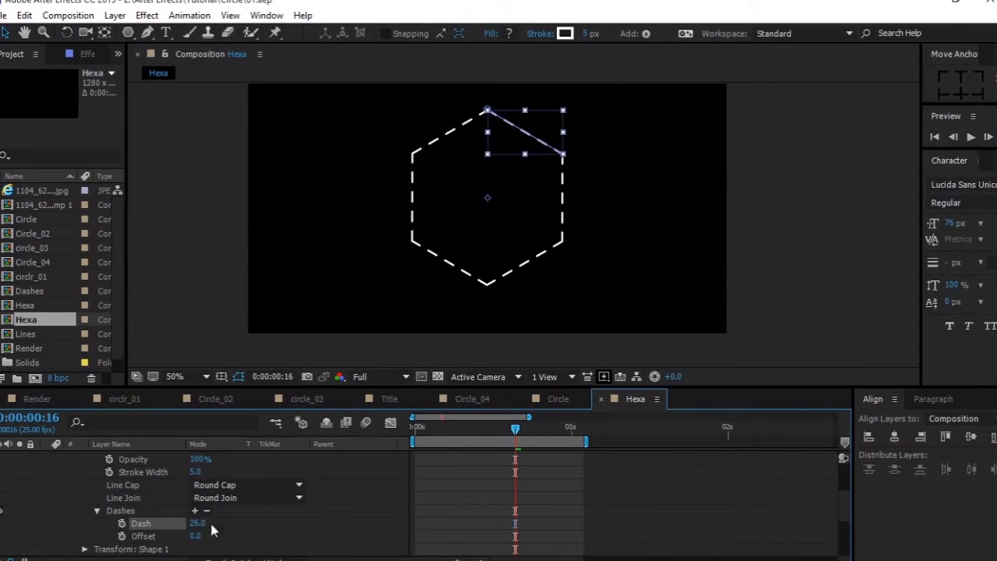
{"action": "left_click_drag", "start_coordinate": [517, 428], "coordinate": [394, 440]}
{"action": "key", "text": "space"}
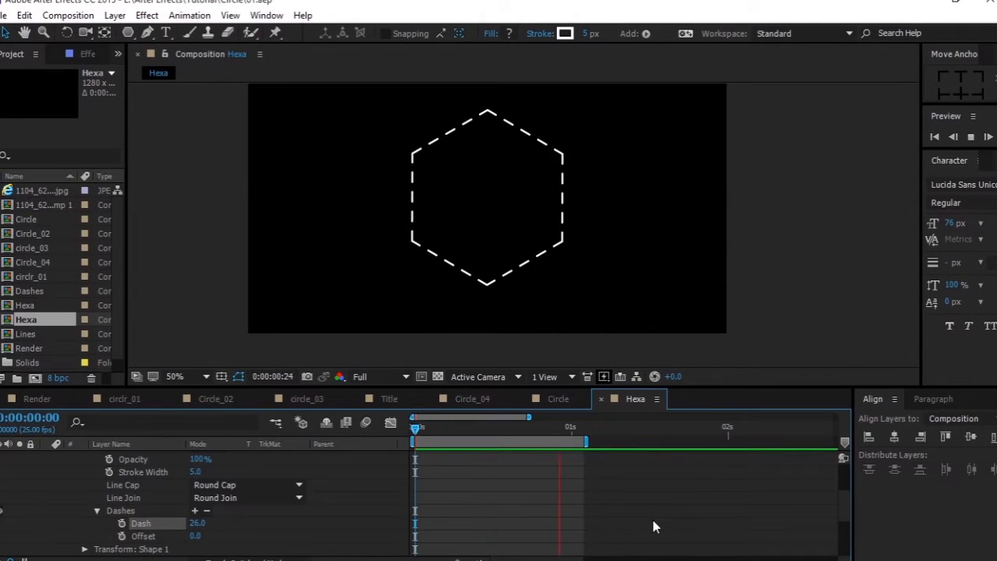
{"action": "key", "text": "space"}
Try stroke dash lengths of 48, 0 and 6 while the preview plays.
{"action": "left_click_drag", "start_coordinate": [198, 524], "coordinate": [207, 525]}
{"action": "key", "text": "space"}
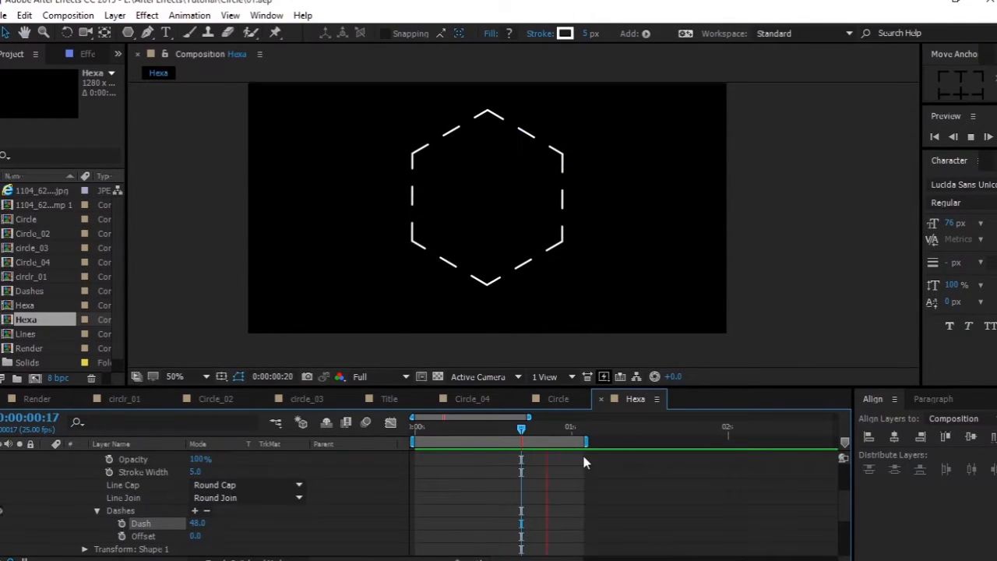
{"action": "mouse_move", "coordinate": [204, 523]}
{"action": "left_mouse_down"}
{"action": "mouse_move", "coordinate": [151, 522]}
{"action": "mouse_move", "coordinate": [206, 523]}
{"action": "mouse_move", "coordinate": [198, 523]}
{"action": "left_mouse_up"}
{"action": "left_click", "coordinate": [196, 525]}
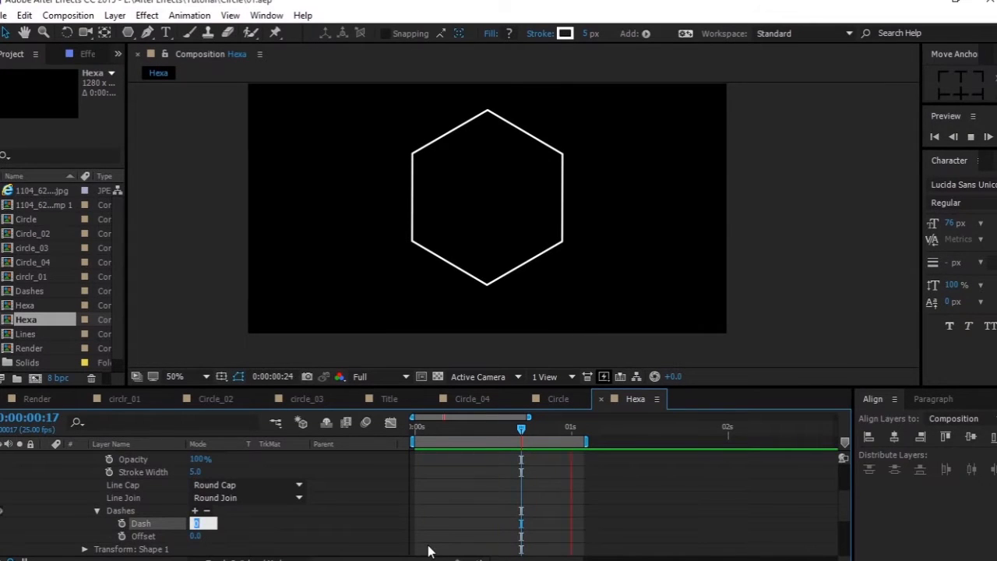
{"action": "type", "text": "6"}
{"action": "key", "text": "Return"}
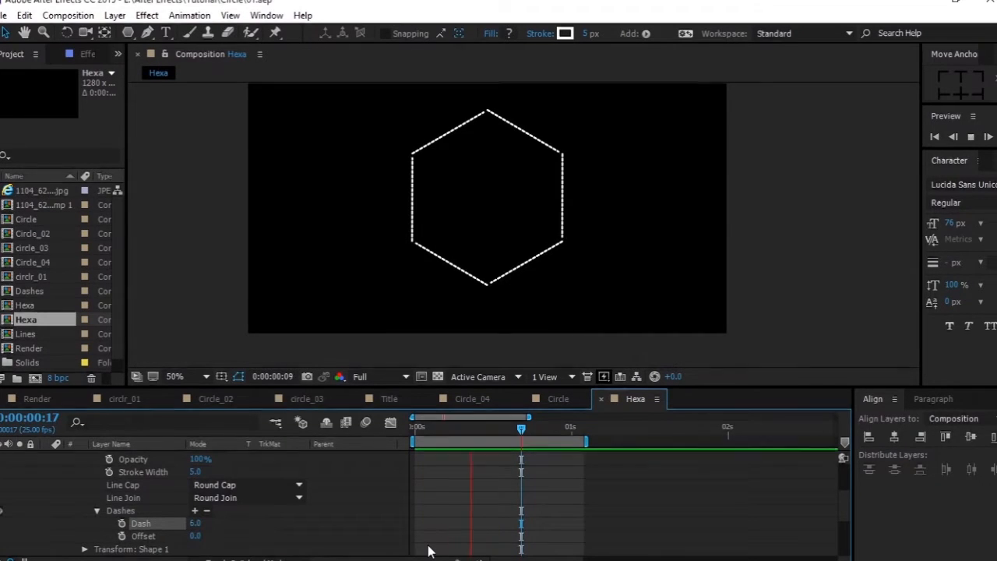
Try a stroke dash length of 3, settle on 40, and stop the preview.
{"action": "left_click", "coordinate": [194, 523]}
{"action": "type", "text": "3"}
{"action": "key", "text": "Return"}
{"action": "left_click_drag", "start_coordinate": [195, 525], "coordinate": [226, 529]}
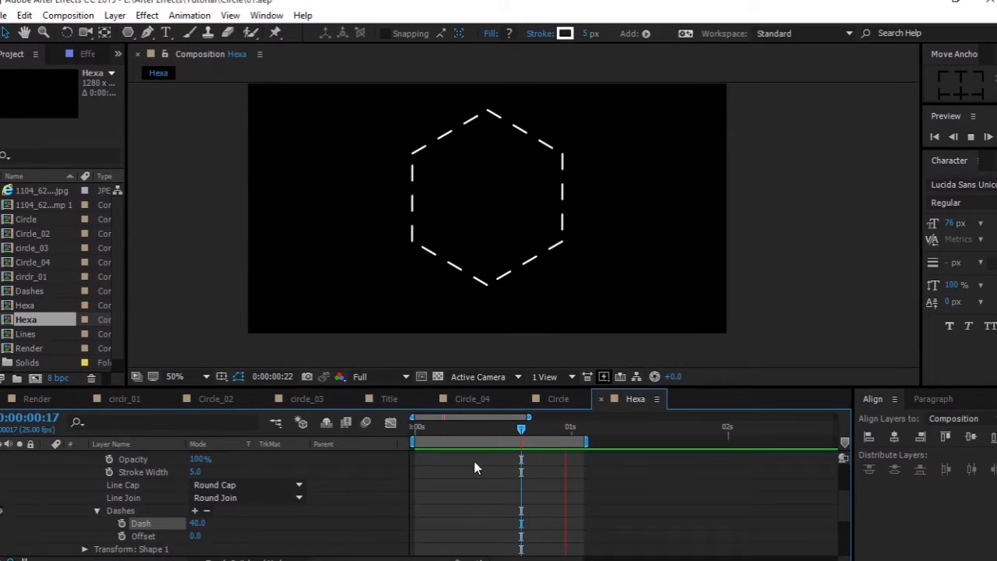
{"action": "key", "text": "space"}
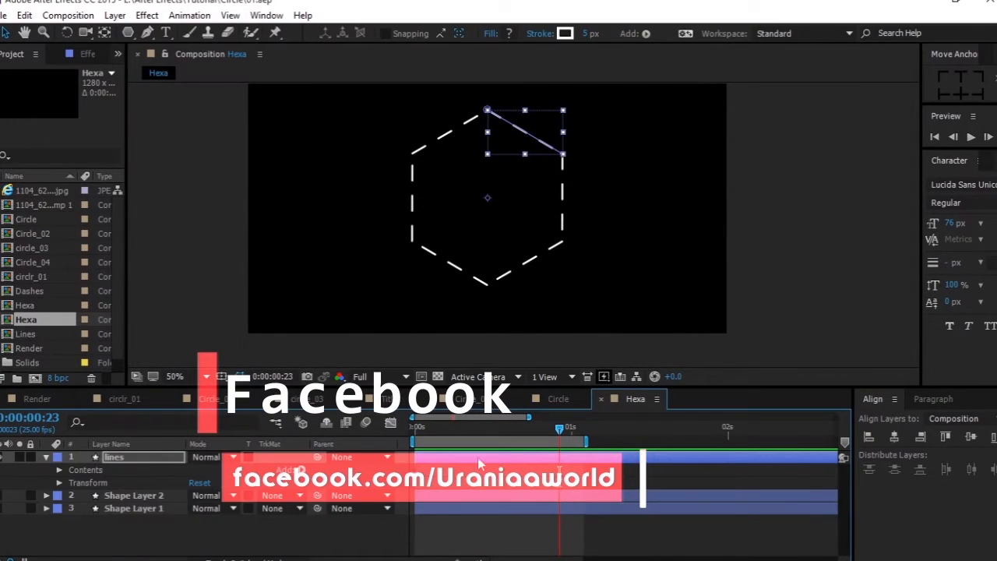
Reshape the speed graph of the lines layer's End keyframes to peak sharply midway between them, and preview it from the start.
{"action": "key", "text": "u"}
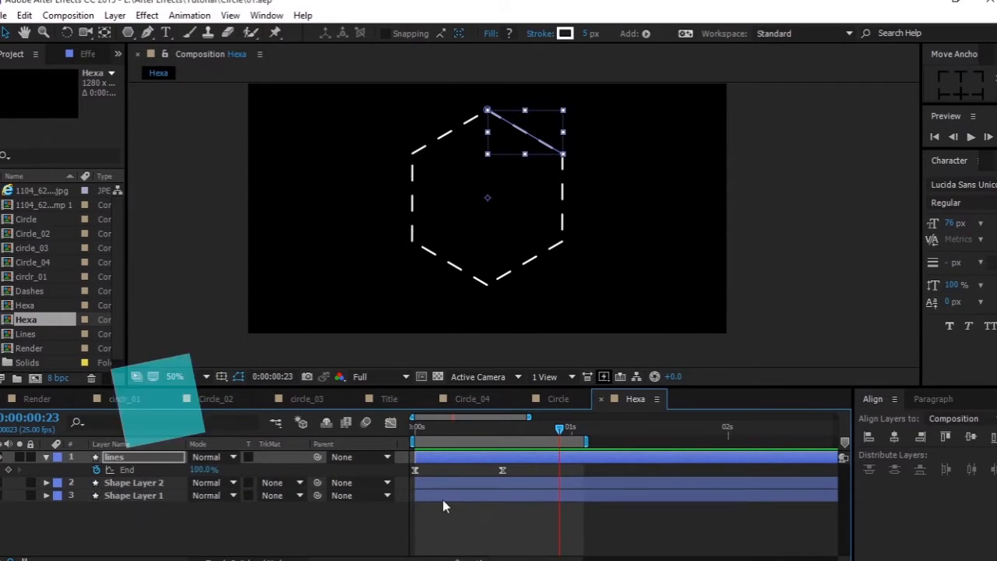
{"action": "left_click_drag", "start_coordinate": [427, 483], "coordinate": [419, 483]}
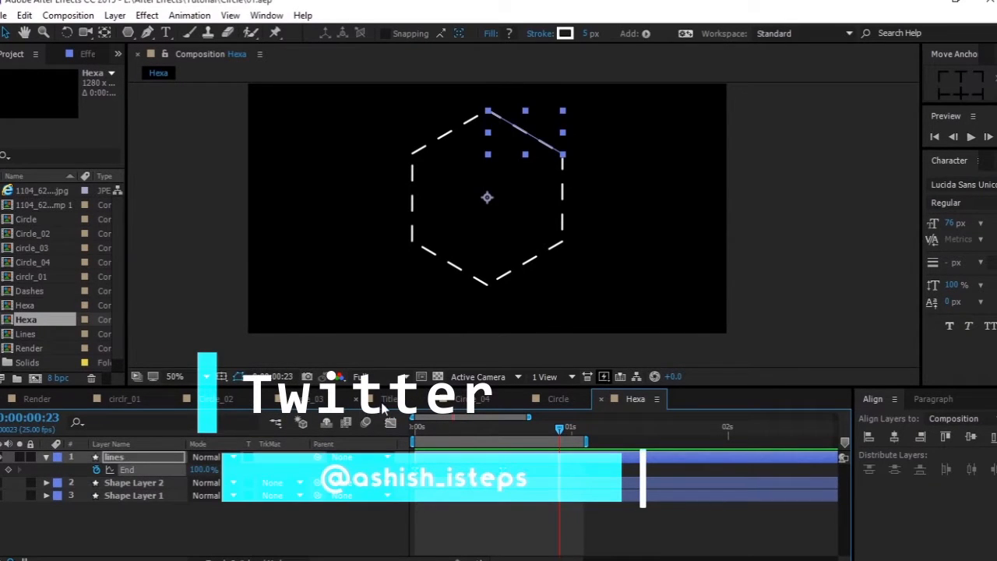
{"action": "left_click", "coordinate": [391, 423]}
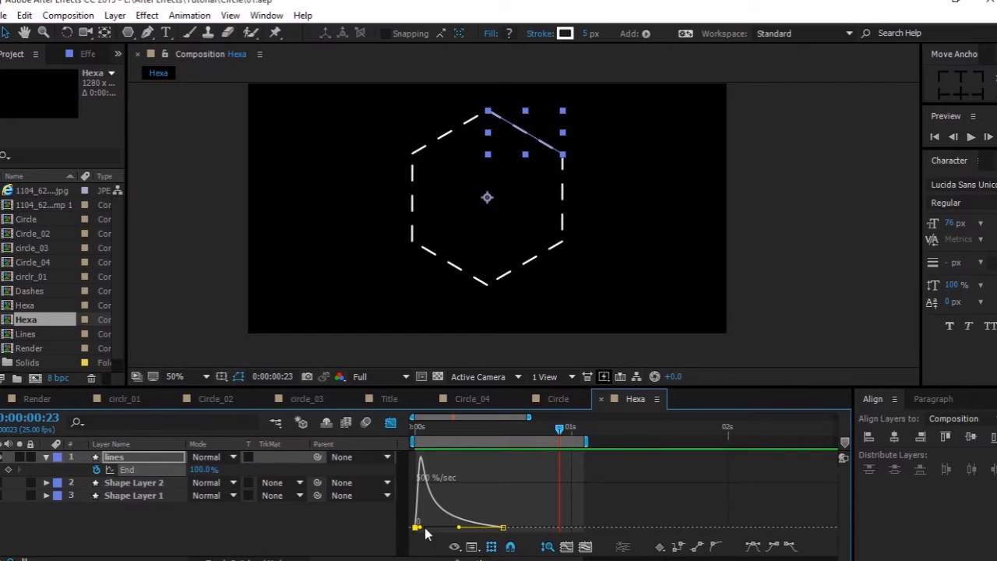
{"action": "left_click_drag", "start_coordinate": [420, 530], "coordinate": [457, 528]}
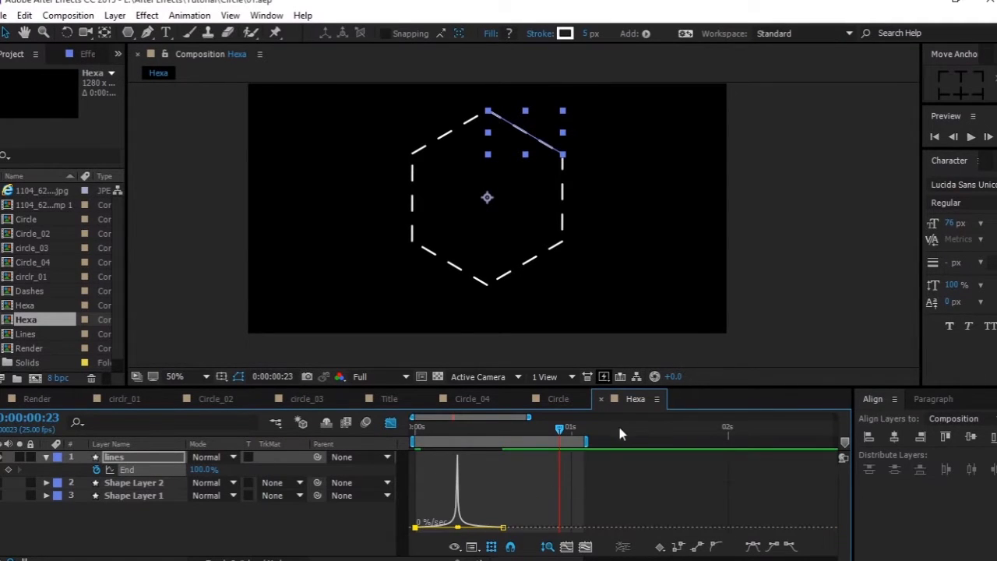
{"action": "left_click_drag", "start_coordinate": [559, 431], "coordinate": [411, 436]}
{"action": "key", "text": "space"}
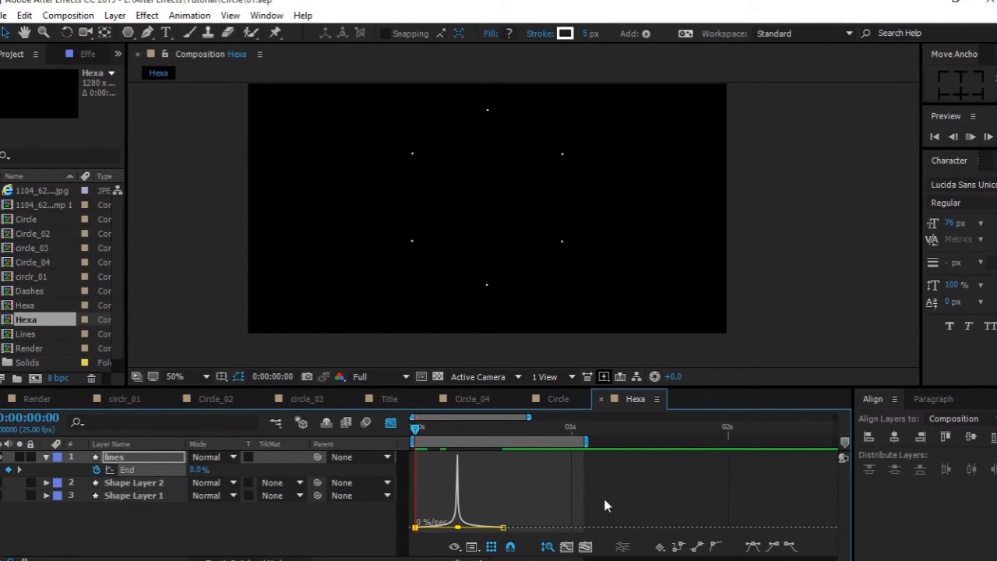
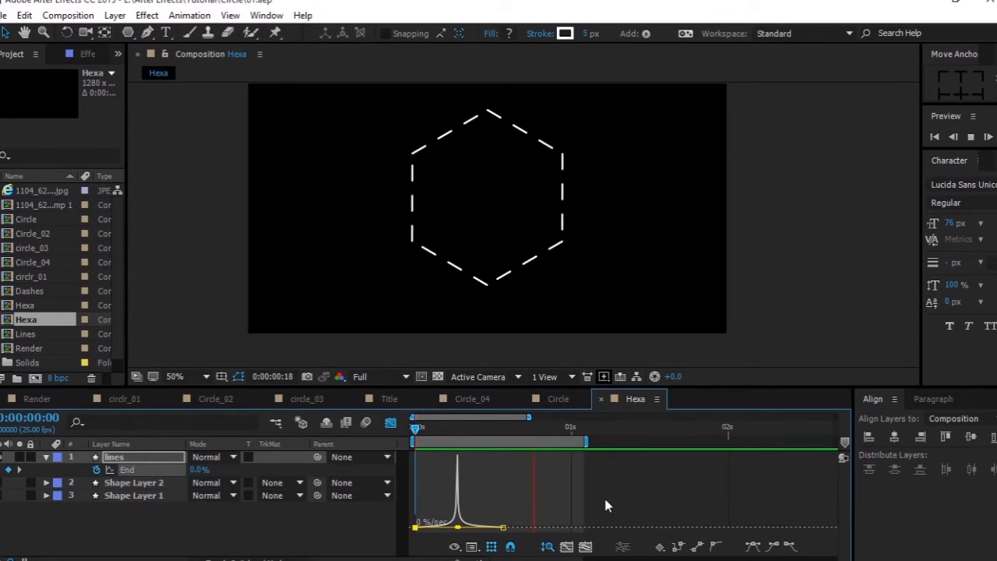
{"action": "key", "text": "space"}
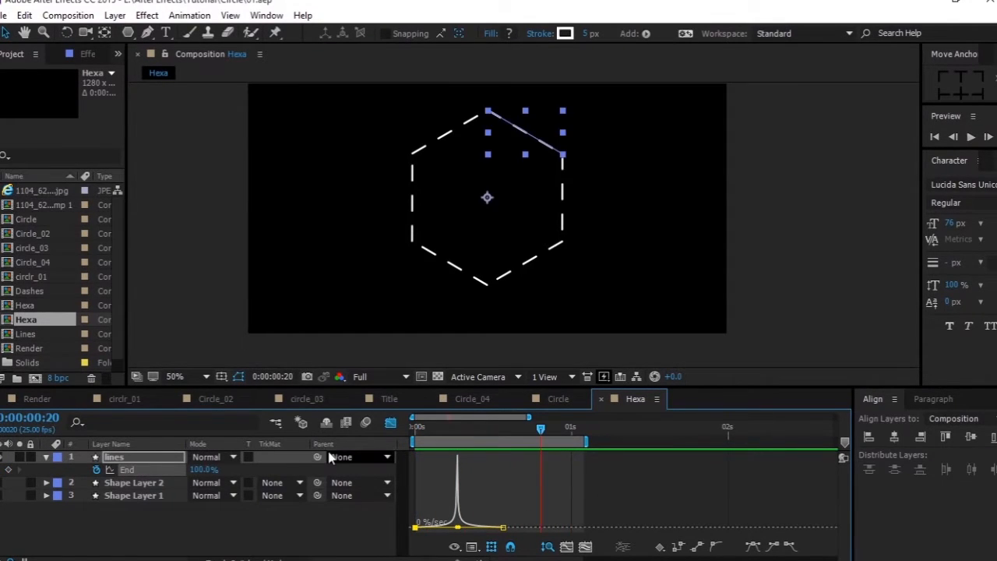
Collapse the lines layer's properties and duplicate the layer.
{"action": "left_click", "coordinate": [45, 461]}
{"action": "left_click", "coordinate": [98, 510]}
{"action": "left_click", "coordinate": [120, 457]}
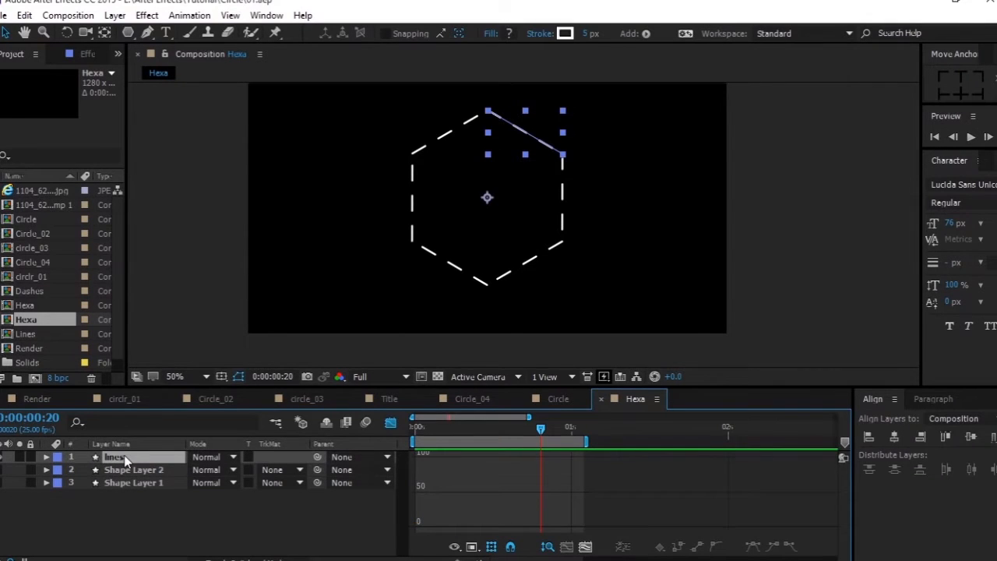
{"action": "key", "text": "ctrl+d"}
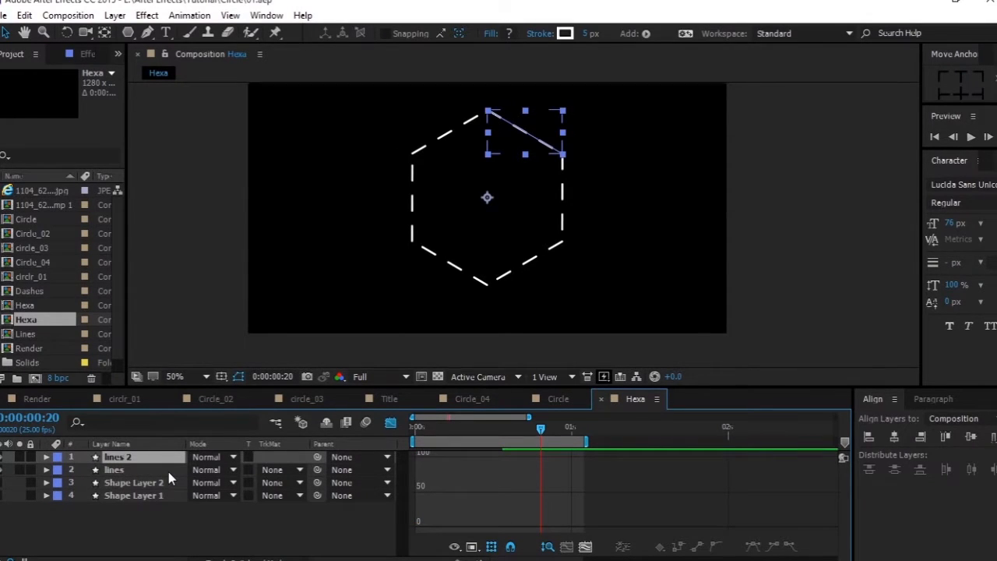
Add a Scale keyframe of 0% to the lines 2 layer at frame 0.
{"action": "key", "text": "s"}
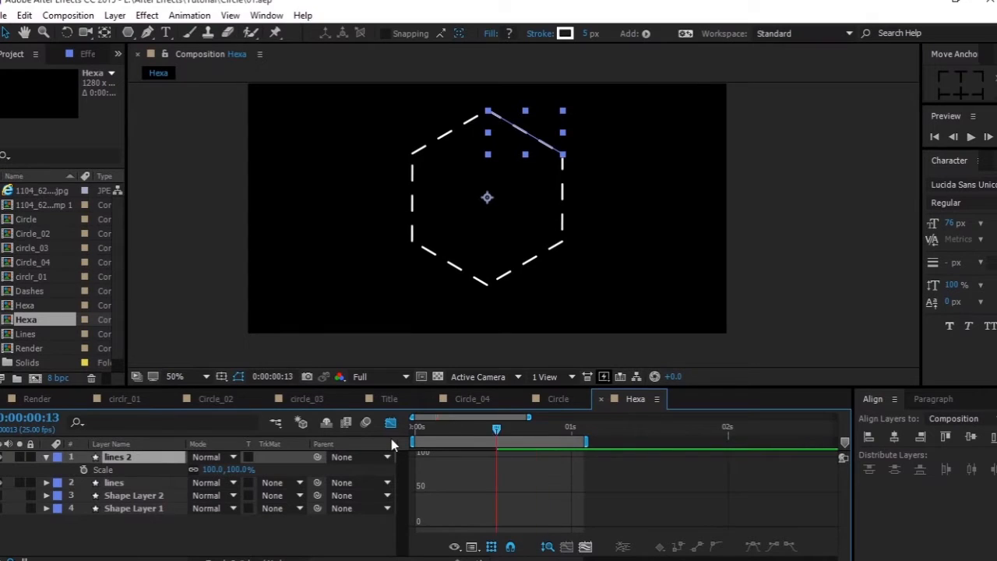
{"action": "key", "text": "Home"}
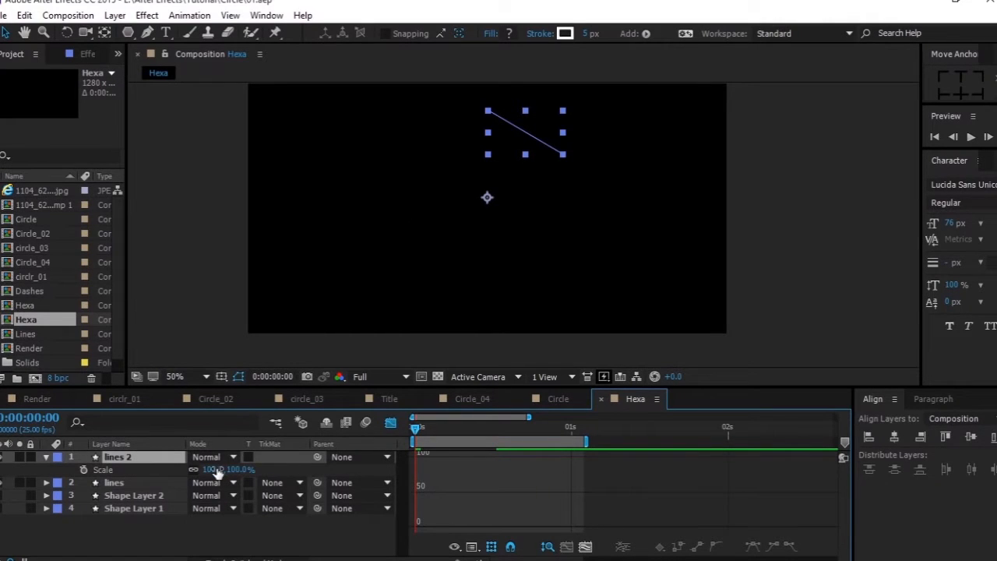
{"action": "left_click", "coordinate": [85, 470]}
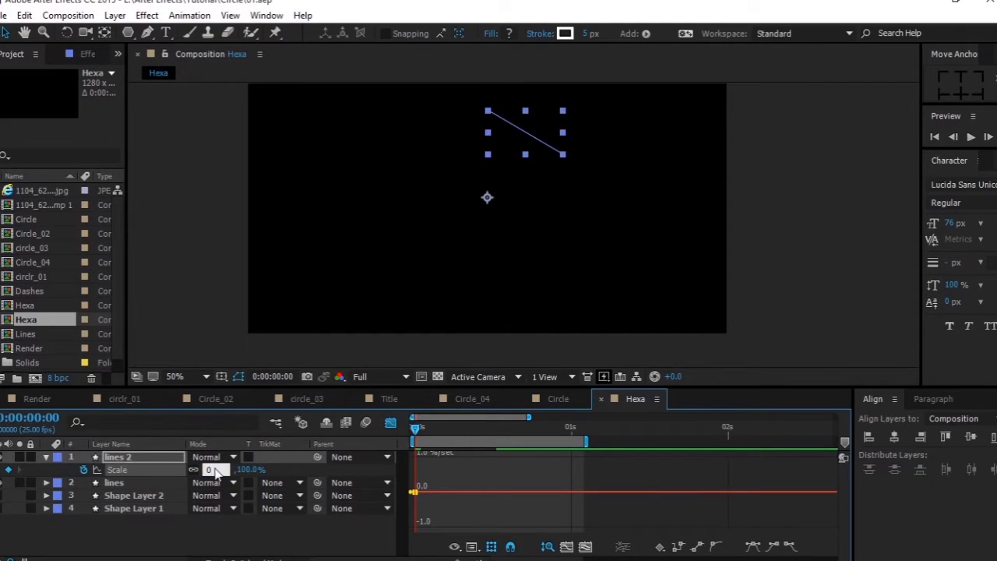
{"action": "left_click", "coordinate": [210, 469]}
{"action": "type", "text": "0"}
{"action": "key", "text": "Return"}
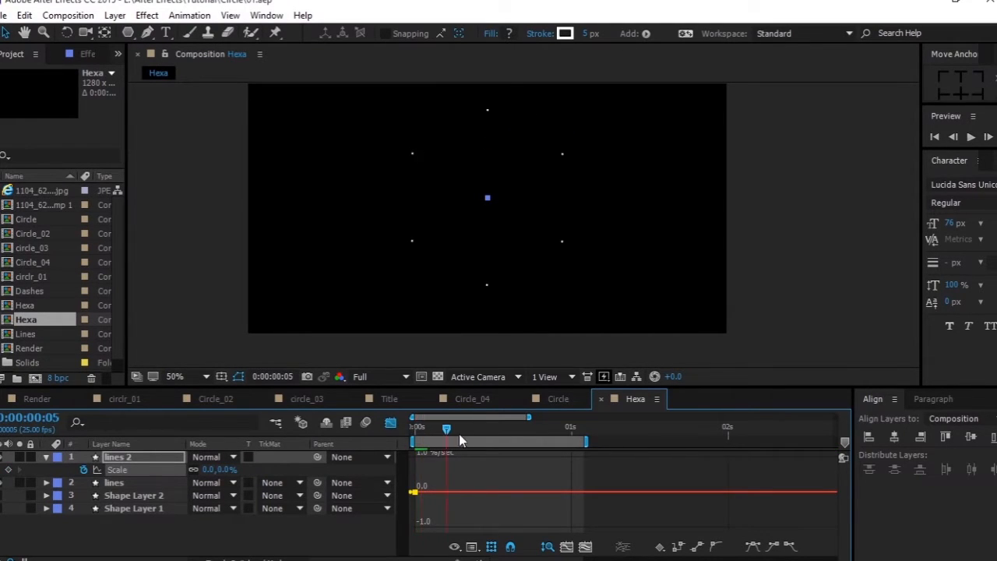
Set the lines 2 layer's scale to 100% at frame 14 and preview the growing inner hexagon.
{"action": "left_click_drag", "start_coordinate": [458, 440], "coordinate": [500, 446]}
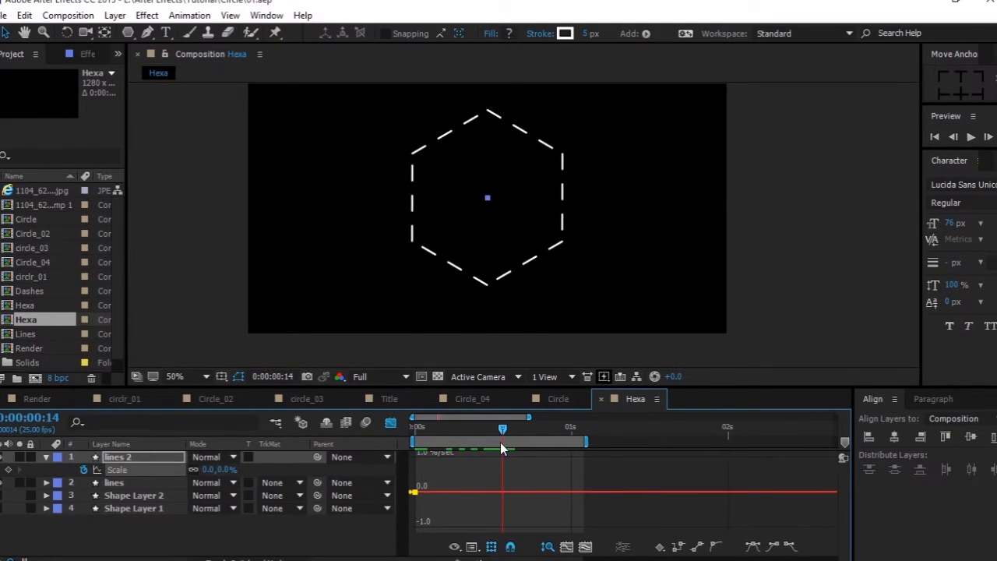
{"action": "left_click", "coordinate": [210, 469]}
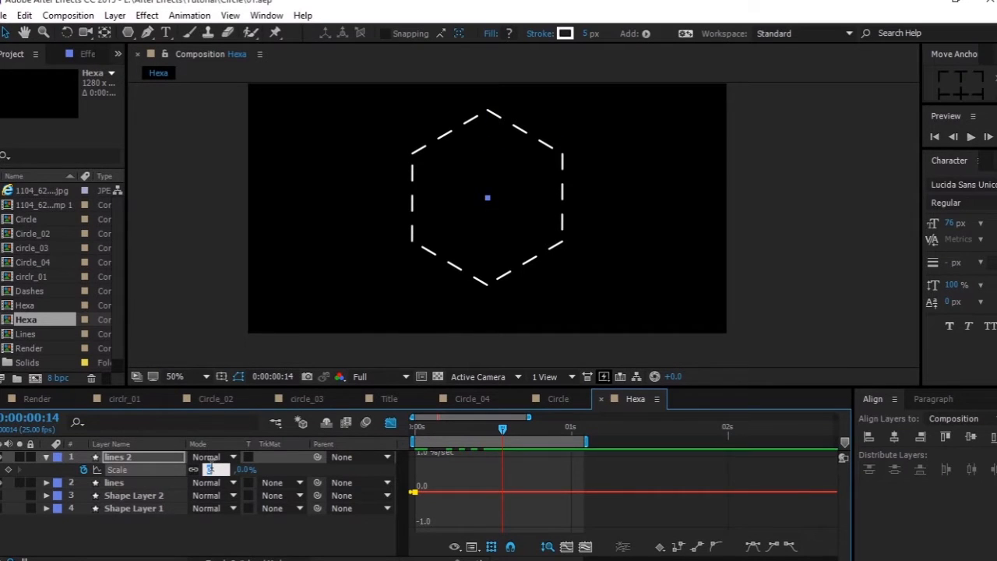
{"action": "type", "text": "100"}
{"action": "key", "text": "Return"}
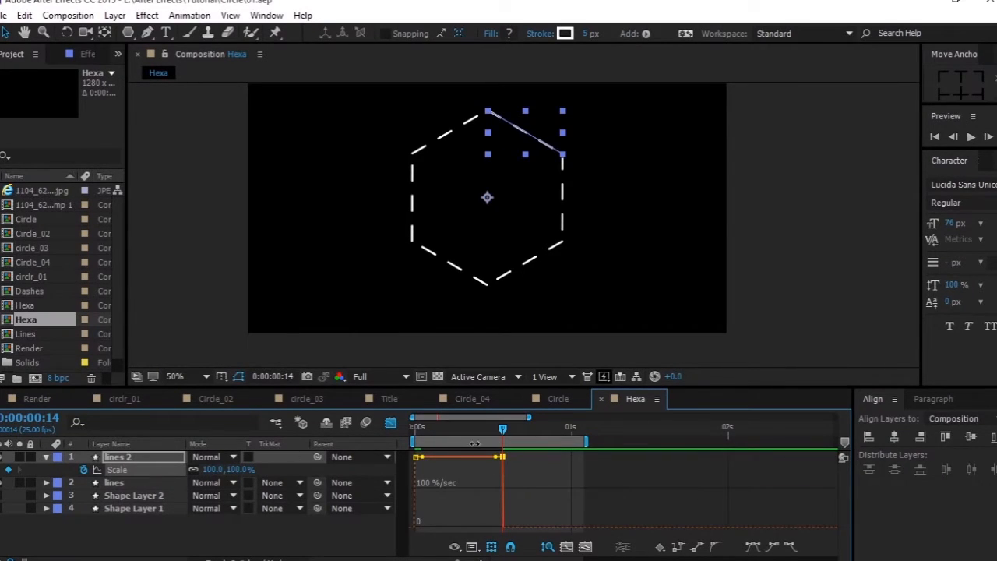
{"action": "key", "text": "space"}
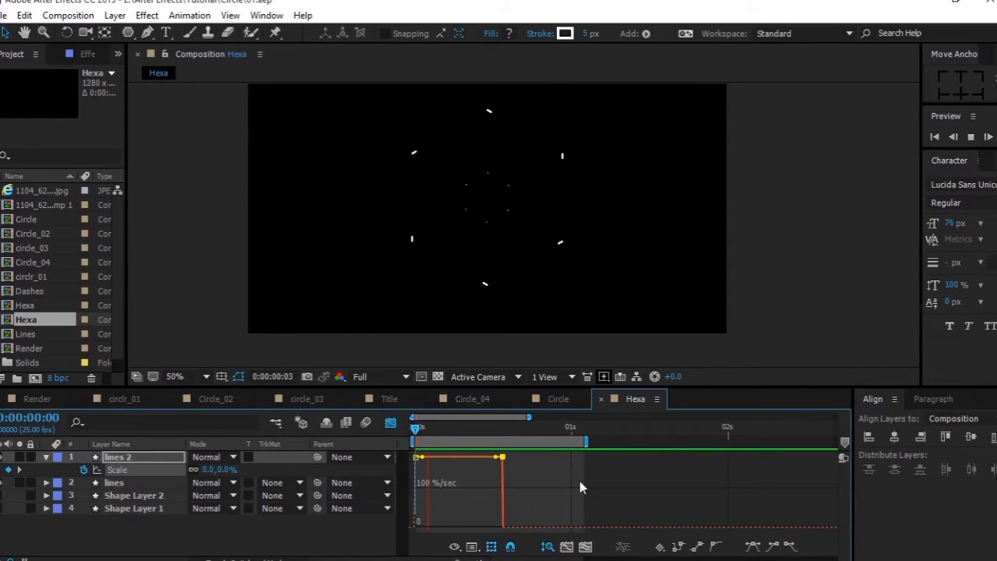
{"action": "key", "text": "space"}
{"action": "key", "text": "space"}
Collapse lines 2, make Shape Layer 2 visible, and select it.
{"action": "left_click", "coordinate": [160, 527]}
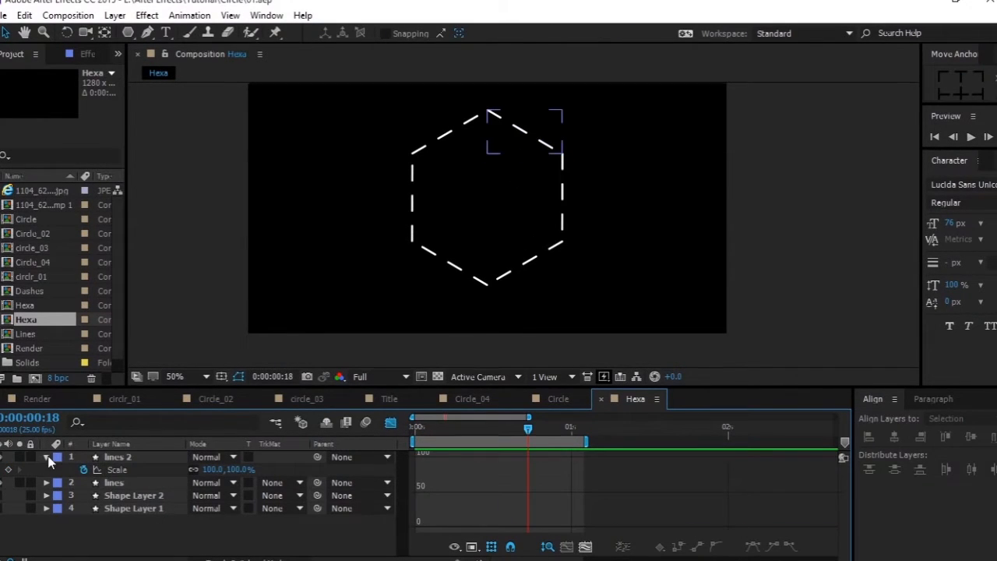
{"action": "left_click", "coordinate": [46, 458]}
{"action": "left_click", "coordinate": [144, 485]}
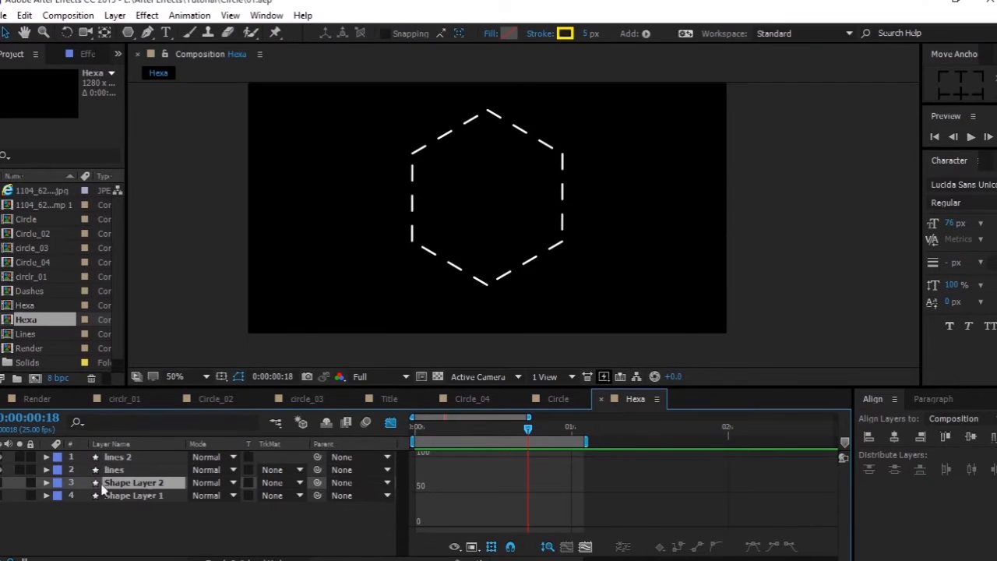
{"action": "left_click", "coordinate": [0, 483]}
{"action": "left_click", "coordinate": [0, 496]}
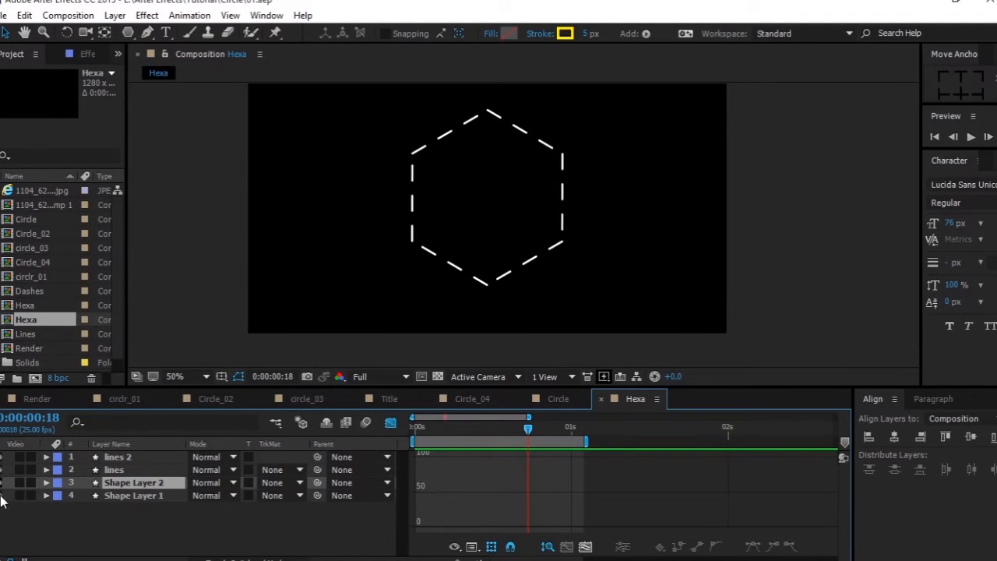
{"action": "left_click", "coordinate": [200, 539]}
{"action": "left_click", "coordinate": [148, 483]}
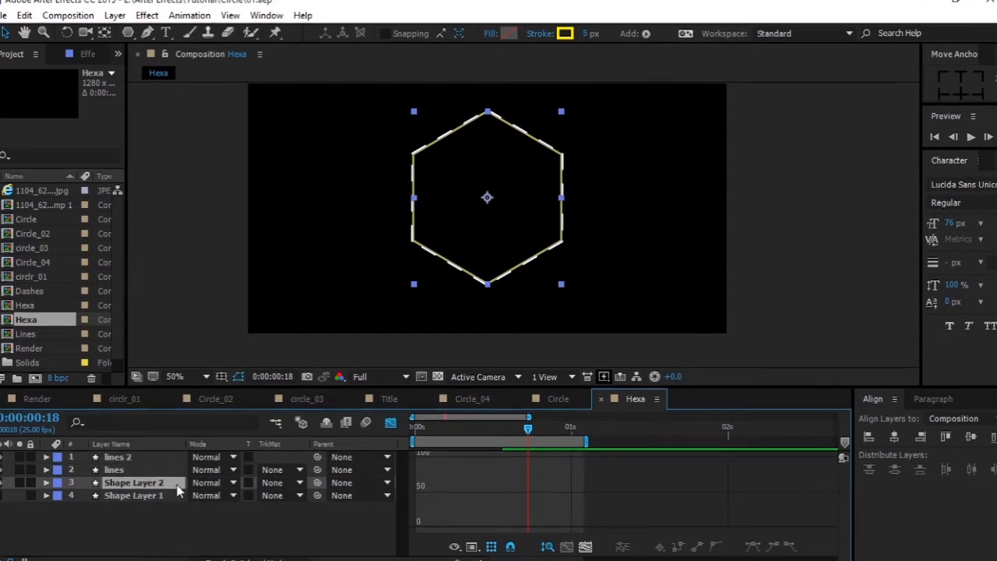
Leave the graph view and add a 0% Scale keyframe to Shape Layer 2 at frame 0.
{"action": "left_click", "coordinate": [390, 422]}
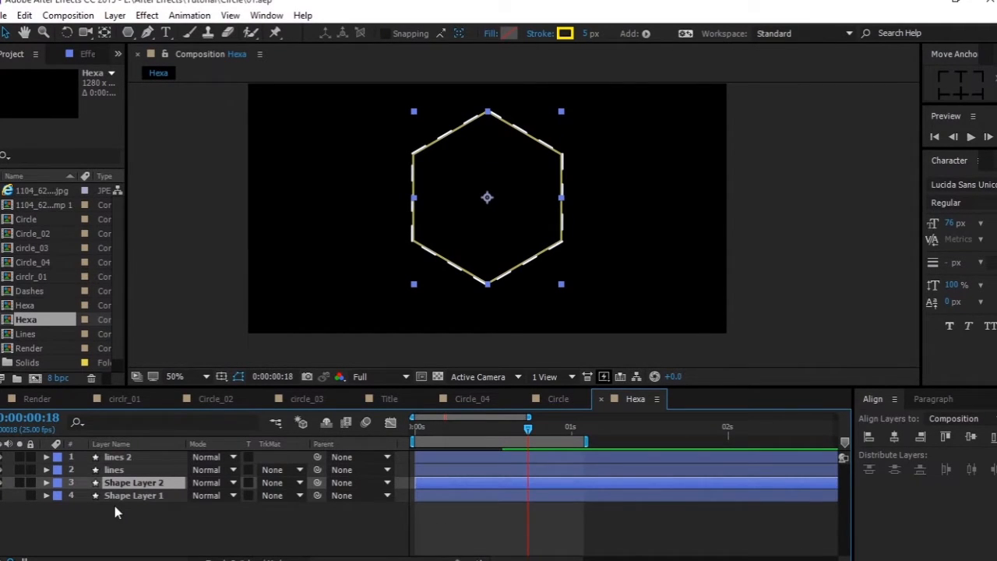
{"action": "key", "text": "s"}
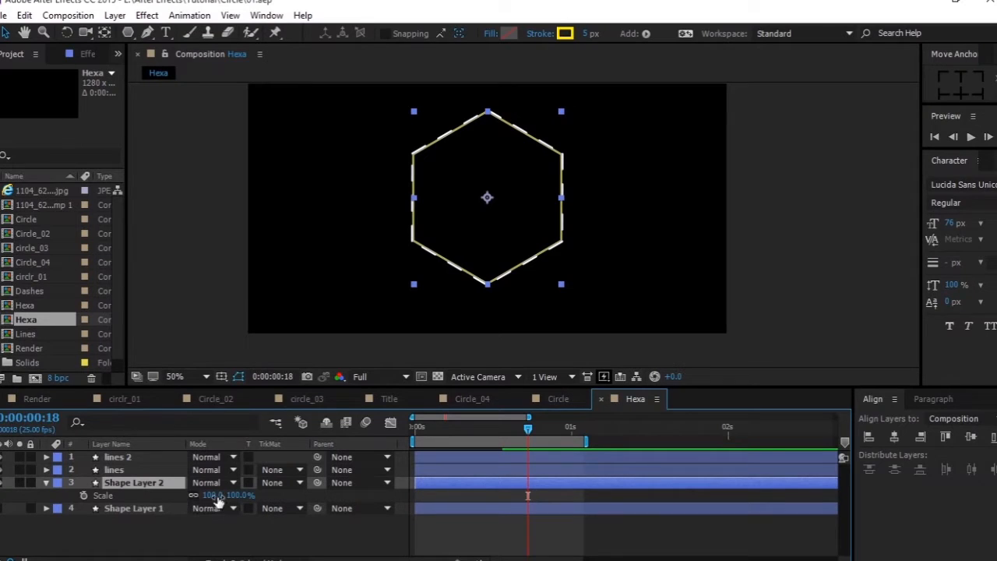
{"action": "left_click_drag", "start_coordinate": [528, 430], "coordinate": [405, 438]}
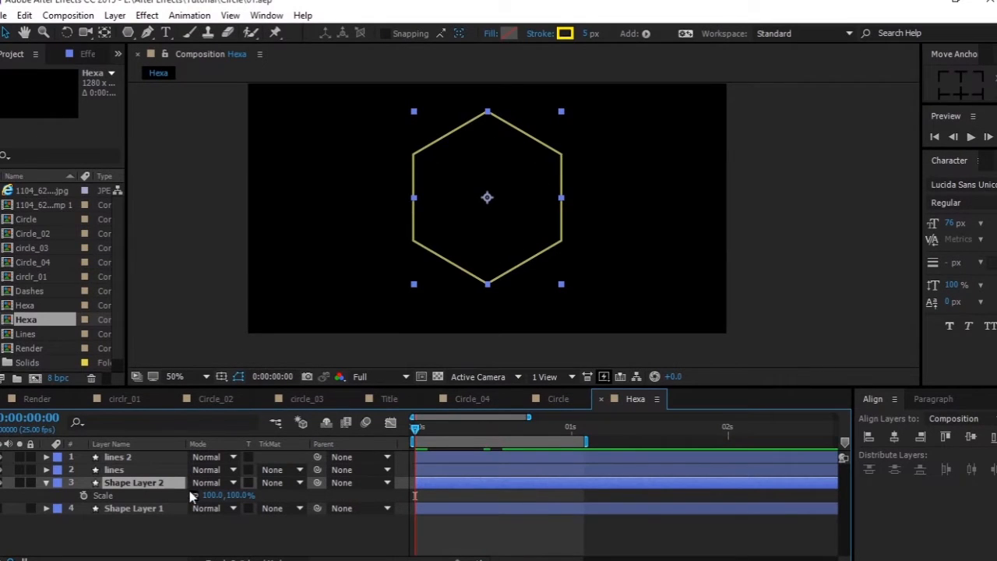
{"action": "left_click", "coordinate": [83, 496]}
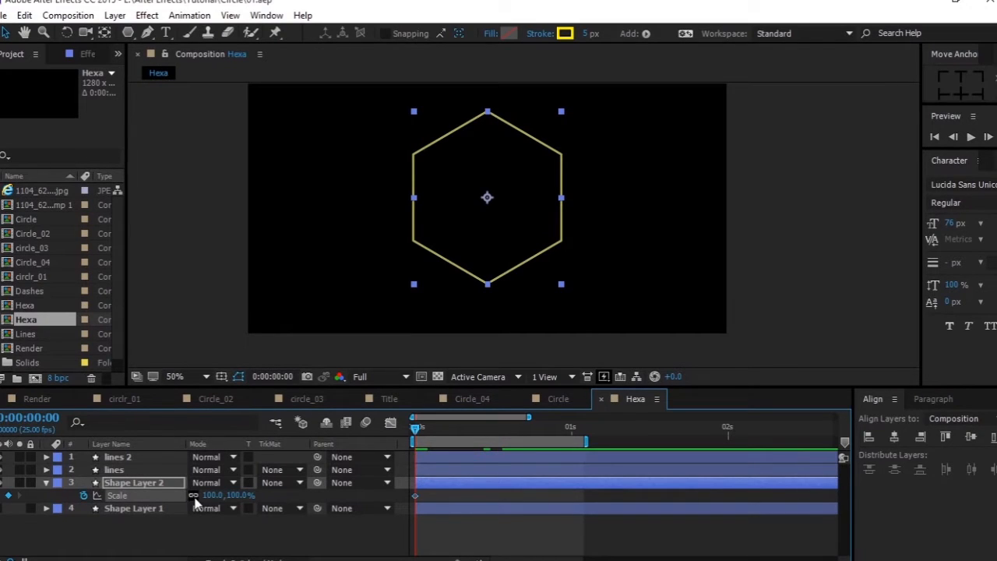
{"action": "type", "text": "0"}
{"action": "key", "text": "Return"}
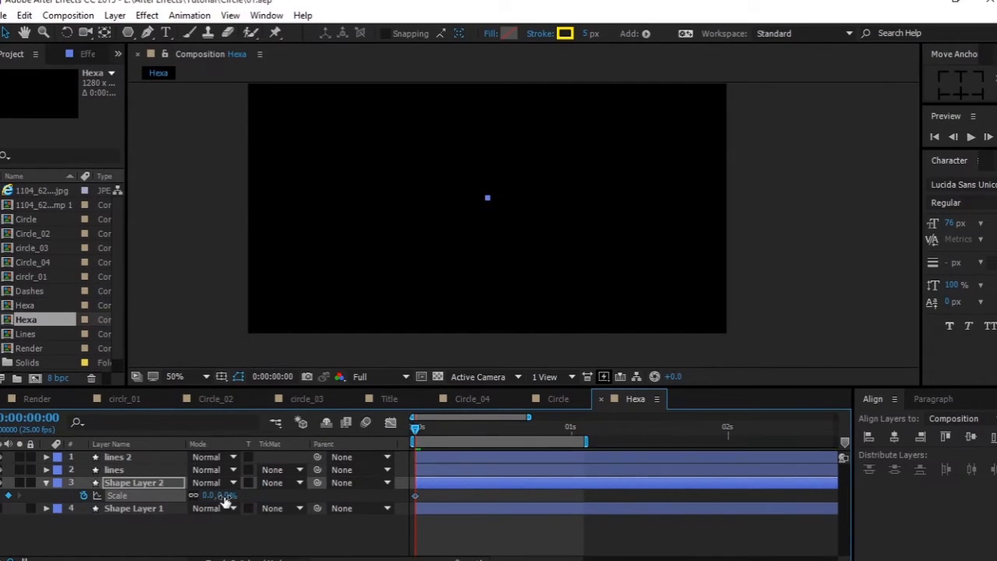
Keyframe Shape Layer 2's scale to 120% at frame 9.
{"action": "left_click", "coordinate": [420, 433]}
{"action": "left_click_drag", "start_coordinate": [461, 432], "coordinate": [476, 434]}
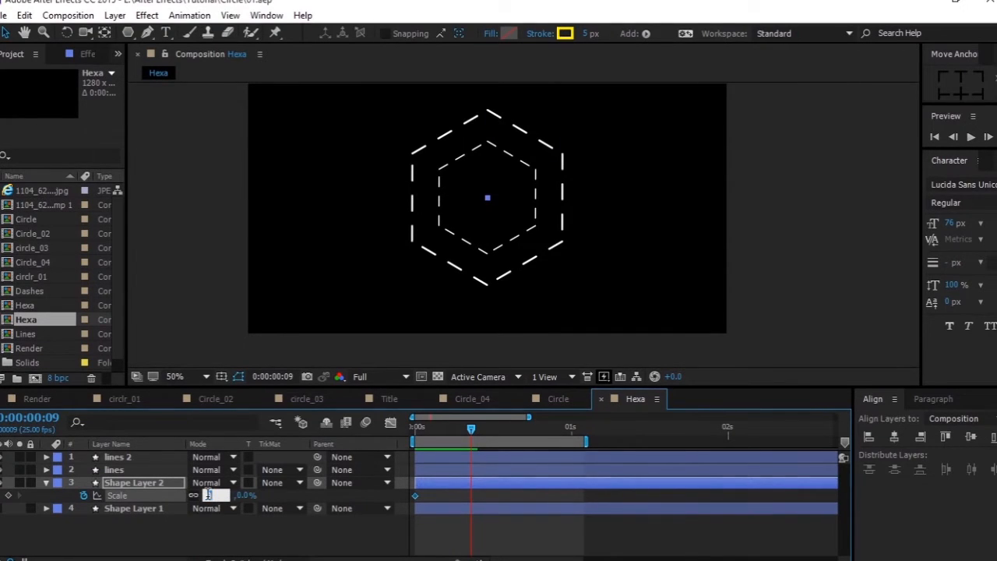
{"action": "key", "text": "Return"}
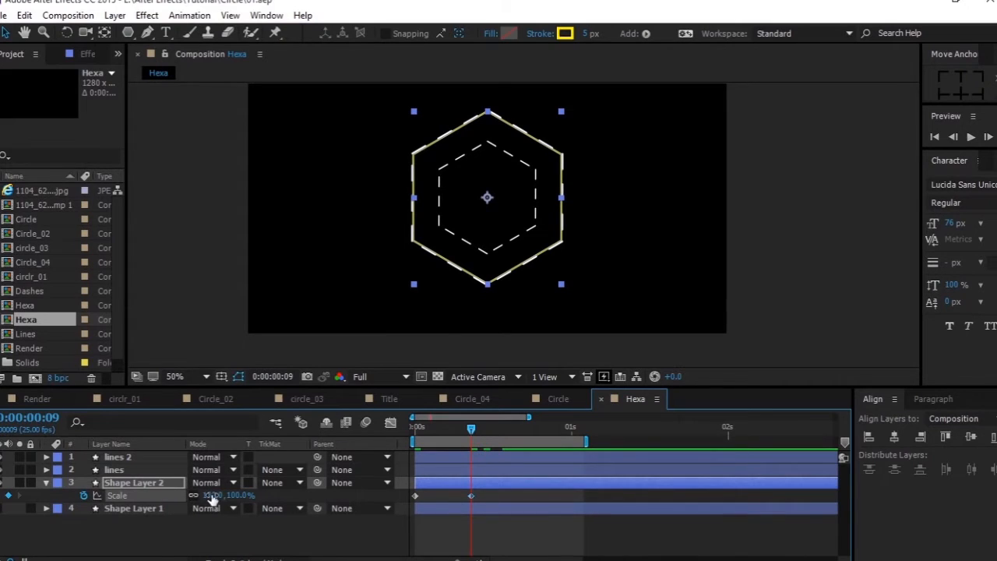
{"action": "type", "text": "120"}
{"action": "key", "text": "Return"}
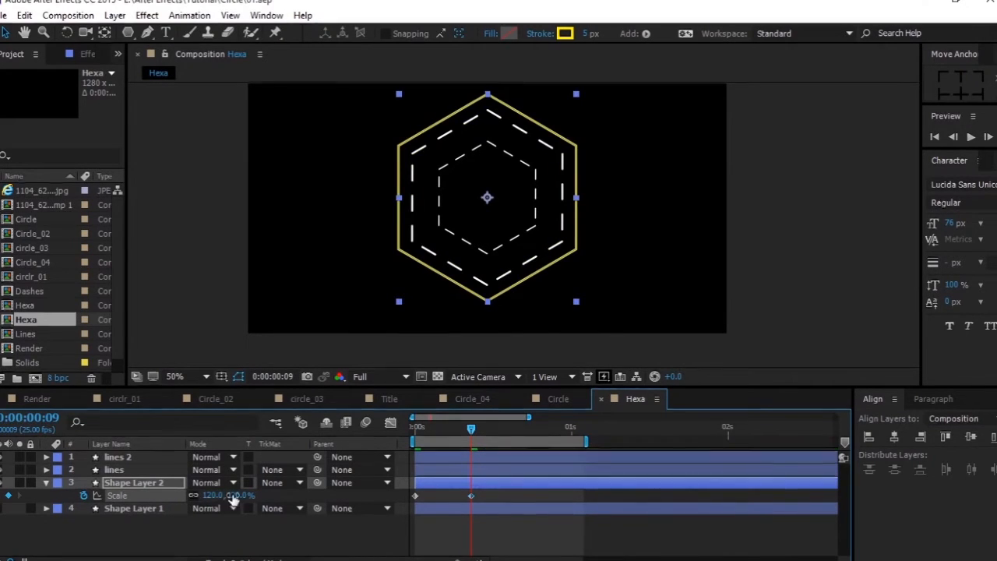
Add an Opacity keyframe of 0% to Shape Layer 2 at frame 9.
{"action": "left_click", "coordinate": [186, 533]}
{"action": "left_click", "coordinate": [146, 483]}
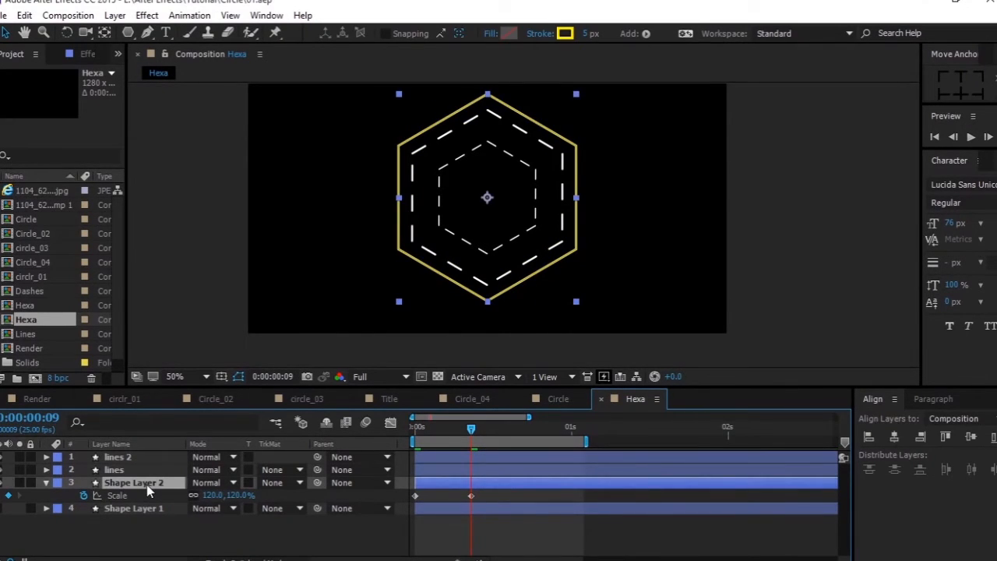
{"action": "key", "text": "t"}
{"action": "left_click", "coordinate": [83, 495]}
{"action": "left_click", "coordinate": [196, 497]}
{"action": "type", "text": "00"}
{"action": "key", "text": "Return"}
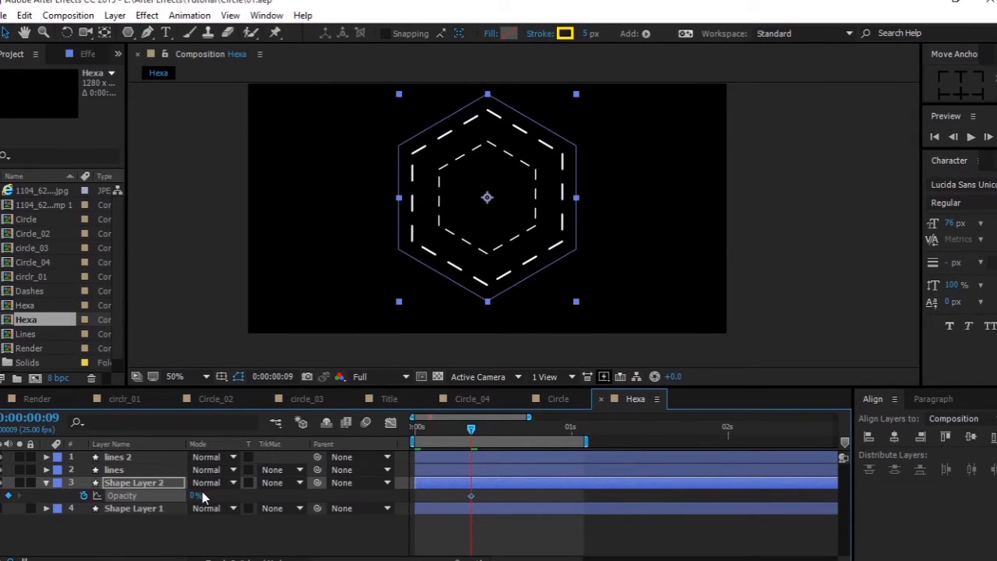
Set Shape Layer 2's opacity to 100% at frame 0, collapse its properties, and preview the animation.
{"action": "left_click_drag", "start_coordinate": [474, 428], "coordinate": [394, 434]}
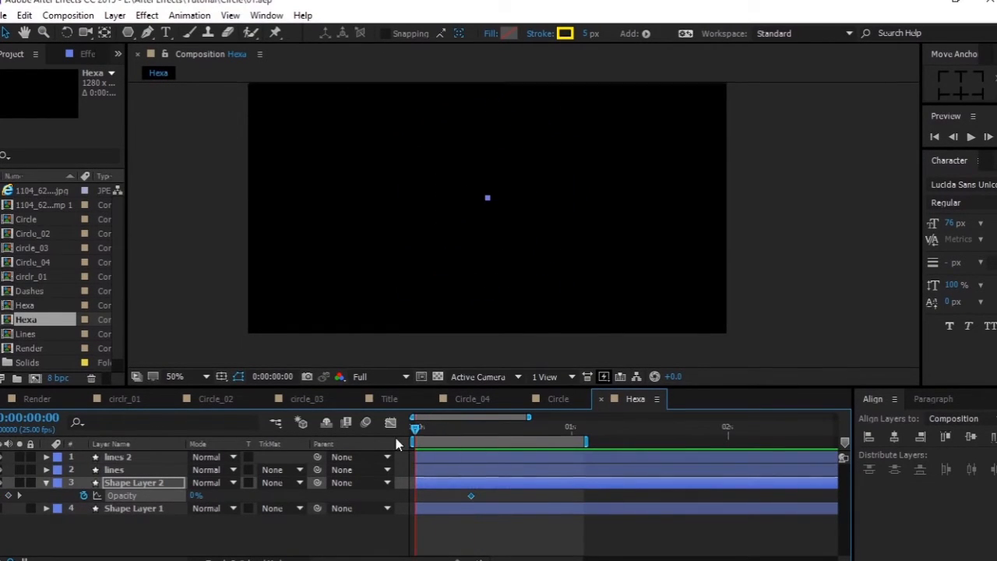
{"action": "key", "text": "F2"}
{"action": "left_click", "coordinate": [195, 496]}
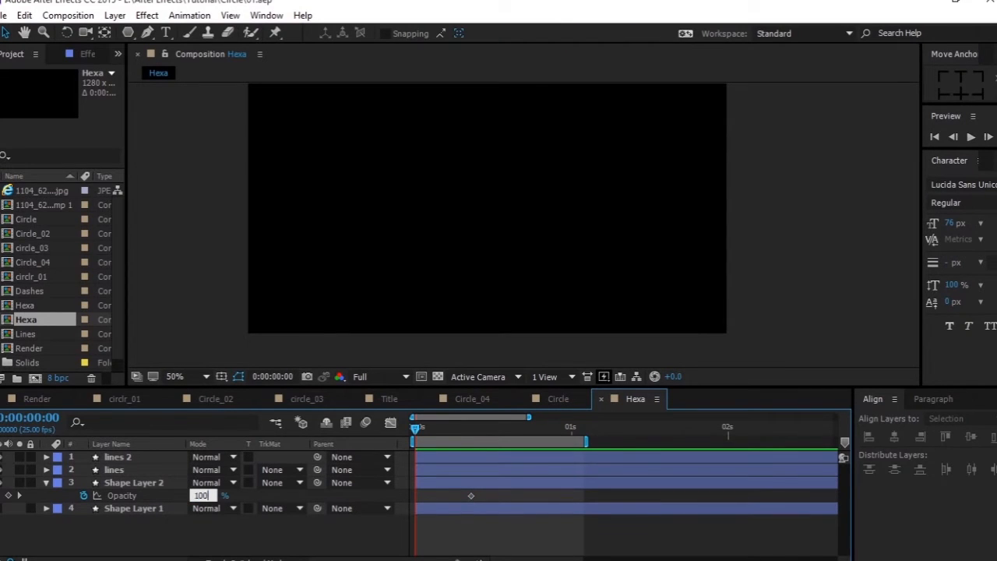
{"action": "type", "text": "0"}
{"action": "key", "text": "Return"}
{"action": "left_click", "coordinate": [46, 483]}
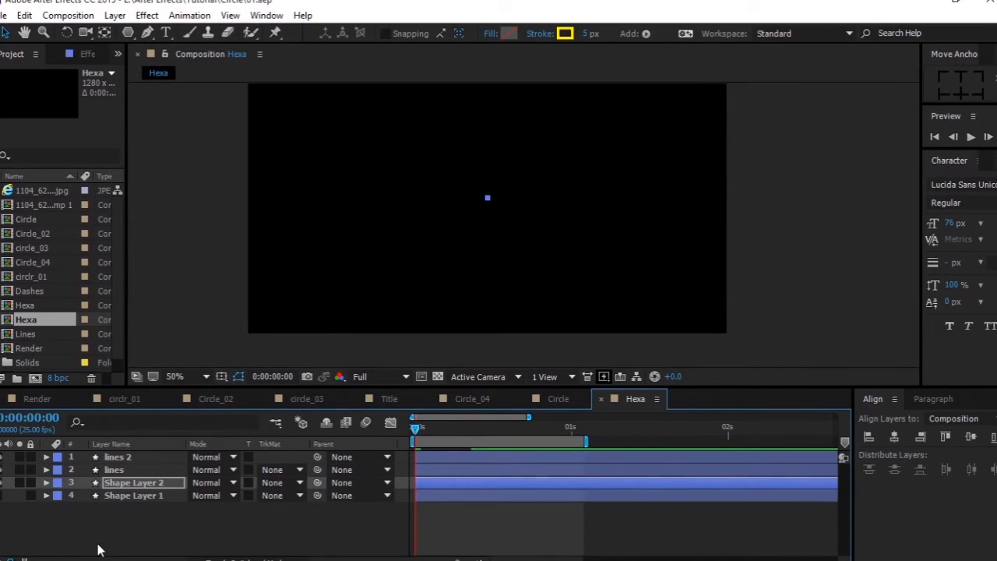
{"action": "key", "text": "space"}
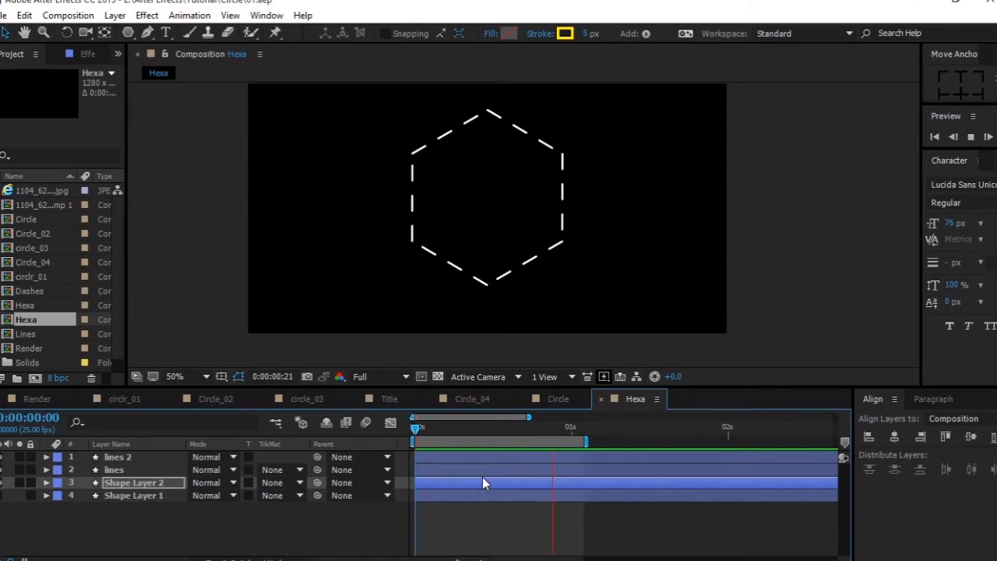
Duplicate Shape Layer 2 and give the copy a green 36FF00 stroke 34 px wide.
{"action": "key", "text": "space"}
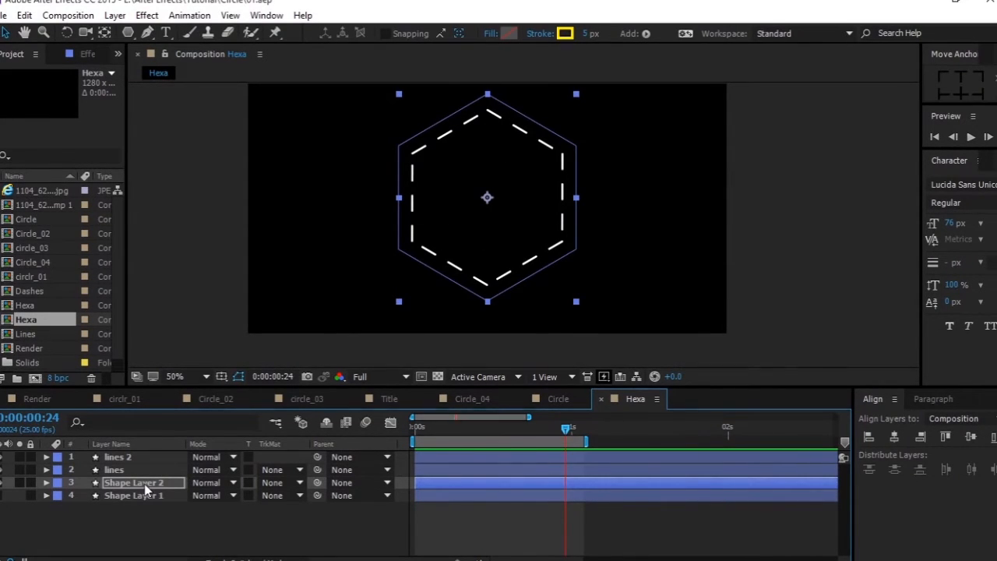
{"action": "key", "text": "ctrl+d"}
{"action": "left_click", "coordinate": [565, 32]}
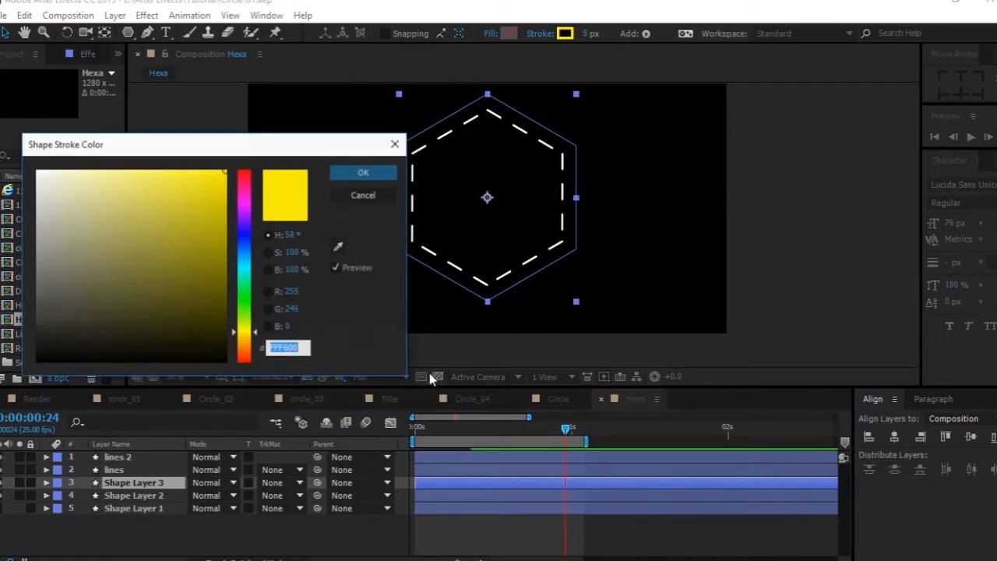
{"action": "mouse_move", "coordinate": [246, 179]}
{"action": "left_mouse_down"}
{"action": "mouse_move", "coordinate": [245, 270]}
{"action": "mouse_move", "coordinate": [229, 149]}
{"action": "left_mouse_up"}
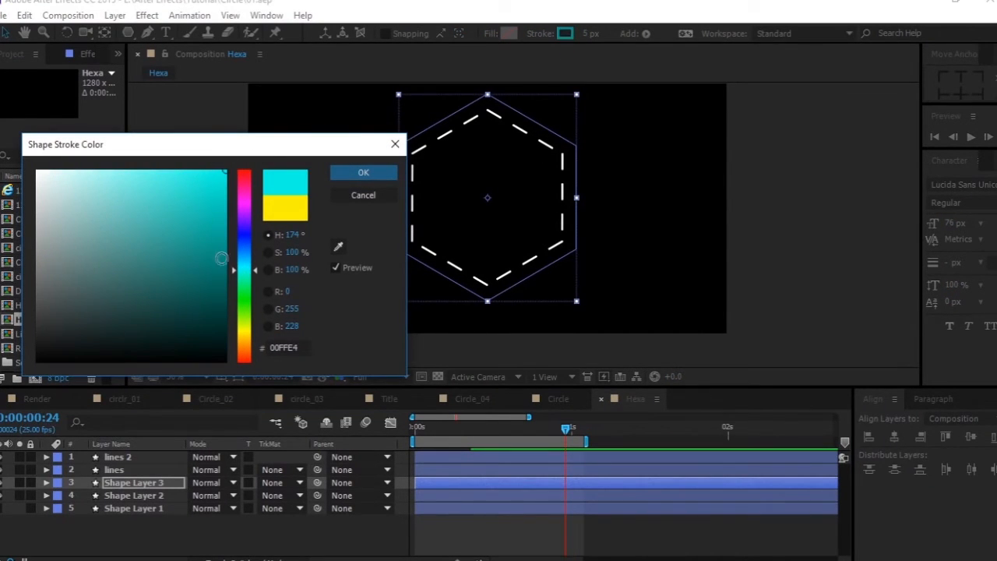
{"action": "mouse_move", "coordinate": [244, 313]}
{"action": "left_mouse_down"}
{"action": "mouse_move", "coordinate": [246, 325]}
{"action": "mouse_move", "coordinate": [248, 305]}
{"action": "left_mouse_up"}
{"action": "mouse_move", "coordinate": [184, 216]}
{"action": "left_mouse_down"}
{"action": "mouse_move", "coordinate": [182, 207]}
{"action": "mouse_move", "coordinate": [287, 162]}
{"action": "left_mouse_up"}
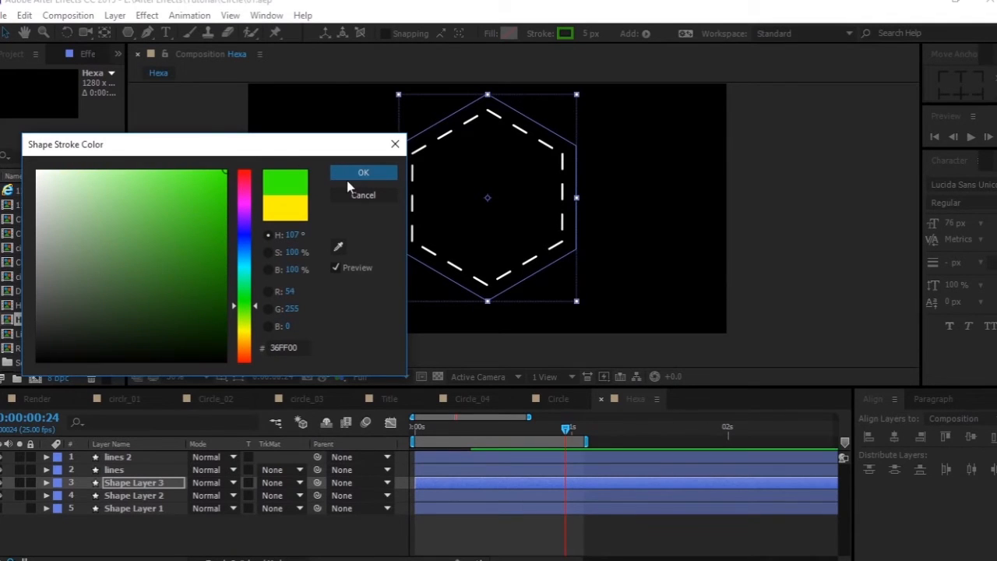
{"action": "left_click", "coordinate": [363, 172]}
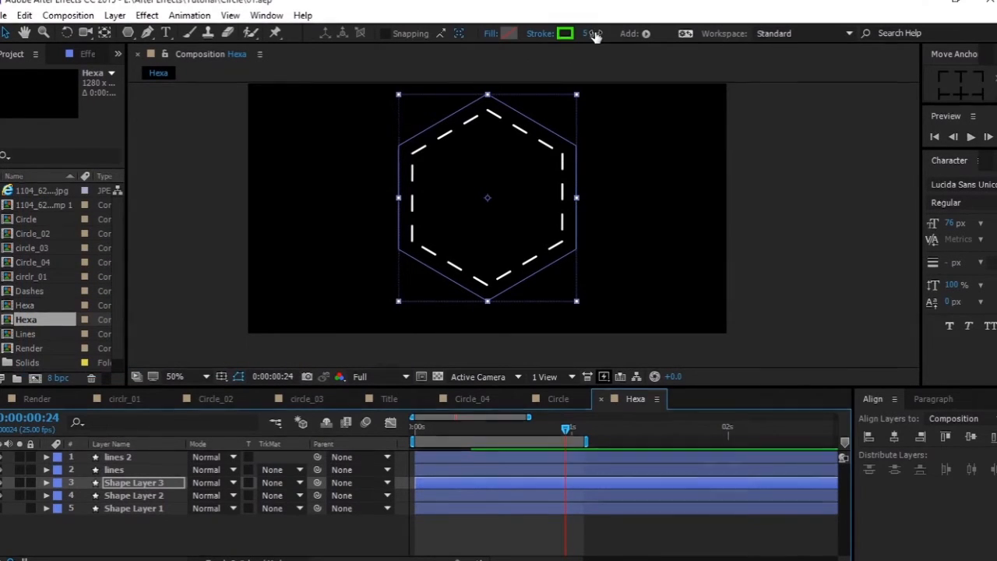
{"action": "type", "text": "34"}
{"action": "key", "text": "Return"}
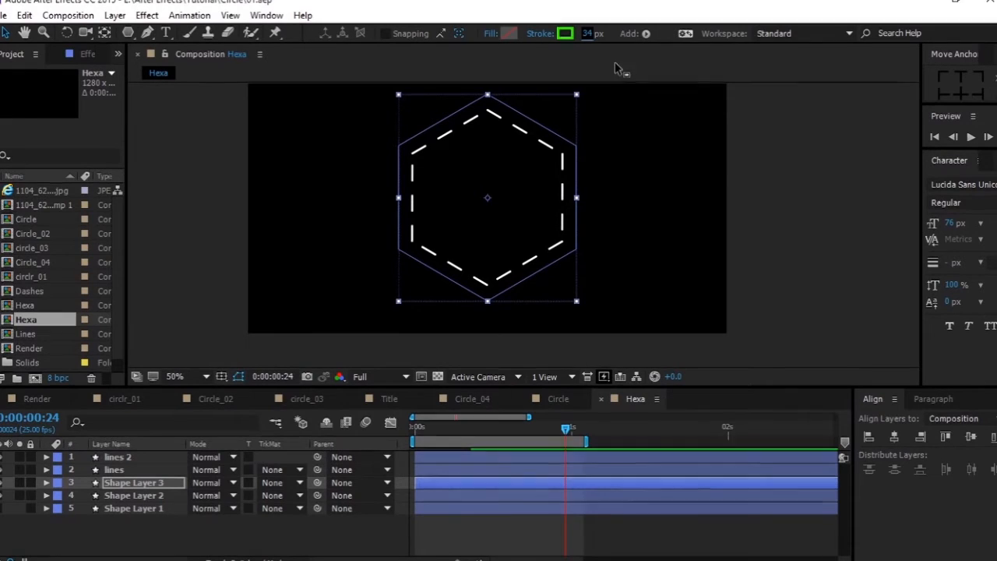
Shift Shape Layer 3 about 4 frames later in the timeline and preview the Hexa animation from the start.
{"action": "left_click", "coordinate": [475, 481]}
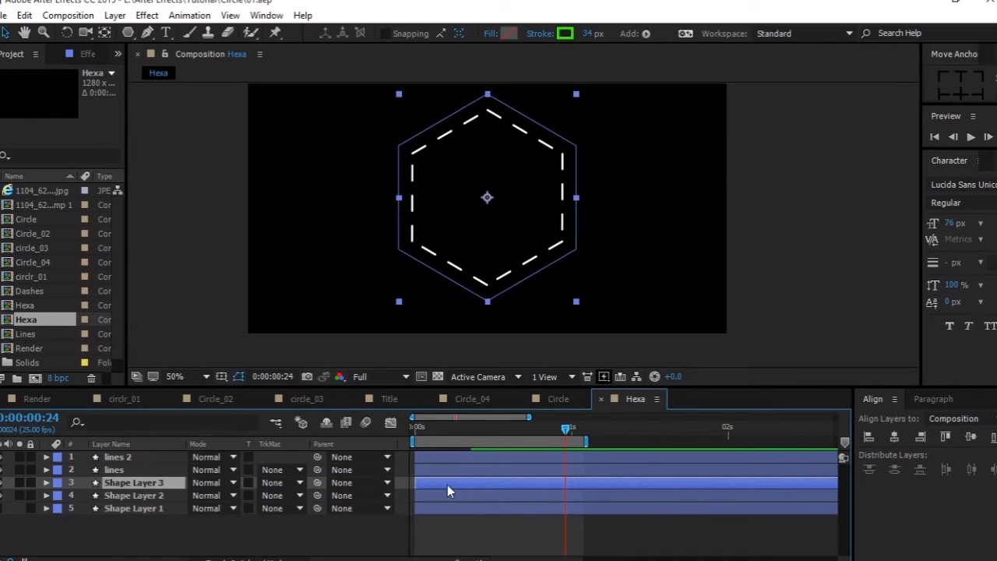
{"action": "left_click_drag", "start_coordinate": [469, 483], "coordinate": [482, 483]}
{"action": "left_click_drag", "start_coordinate": [567, 428], "coordinate": [411, 446]}
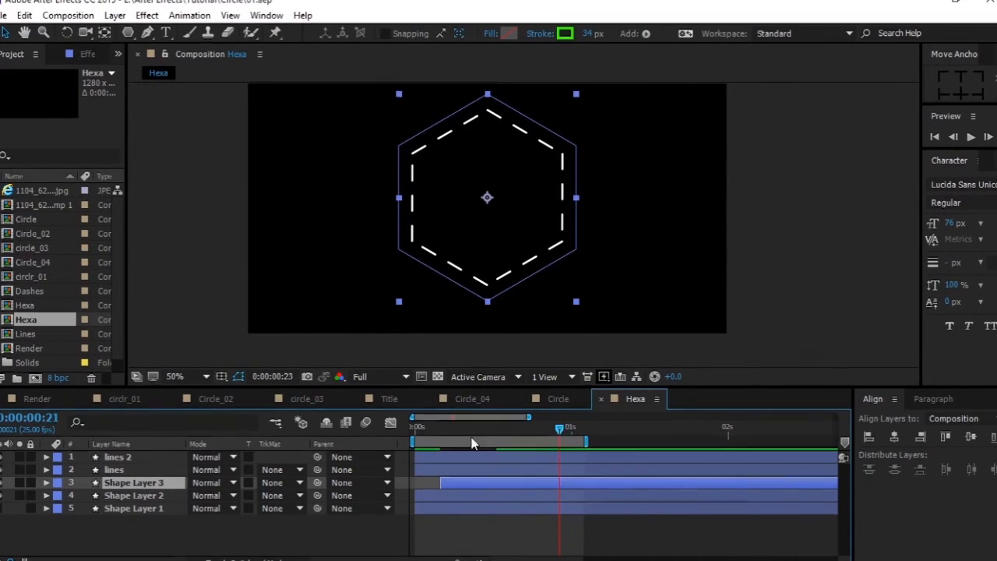
{"action": "key", "text": "space"}
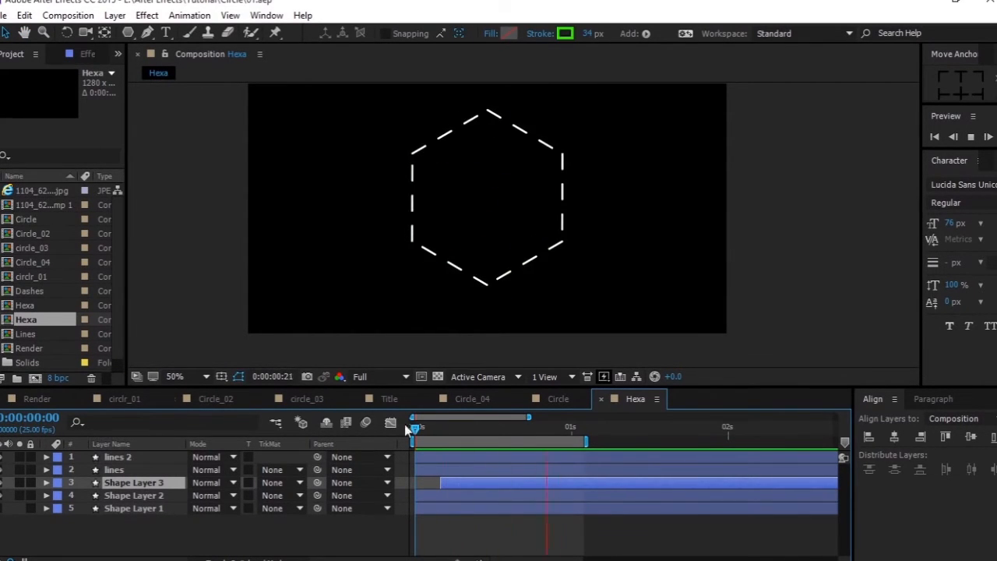
Switch to the Render composition to examine the finished hexagon elements.
{"action": "left_click", "coordinate": [37, 398]}
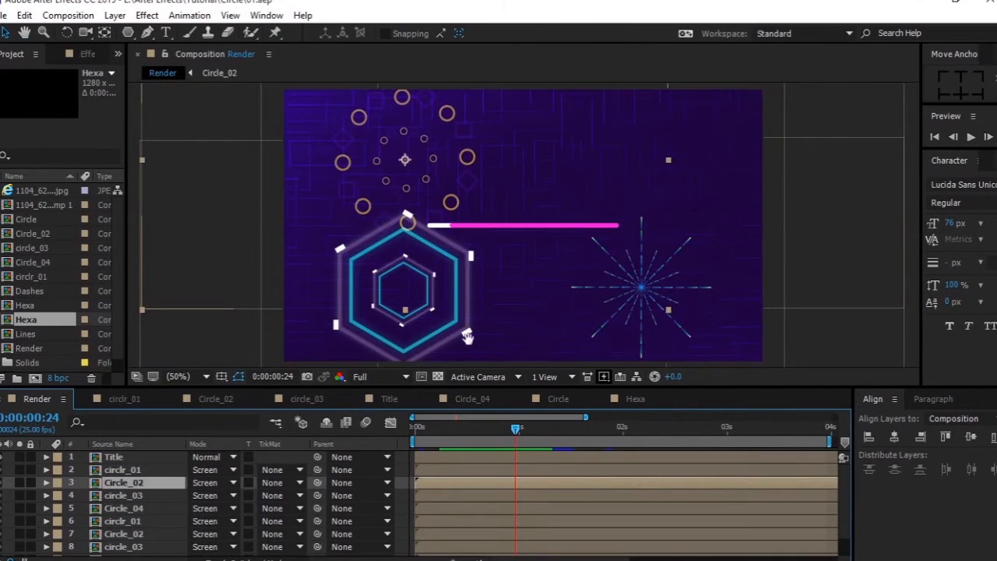